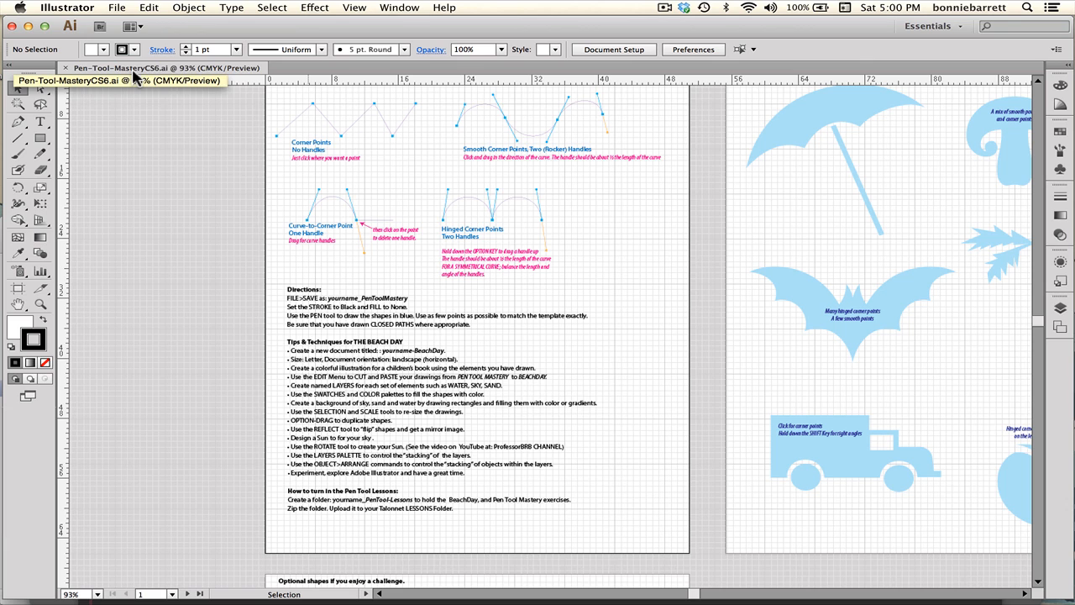
Switch the document to Outline view and back to Preview.
left_click(356, 7)
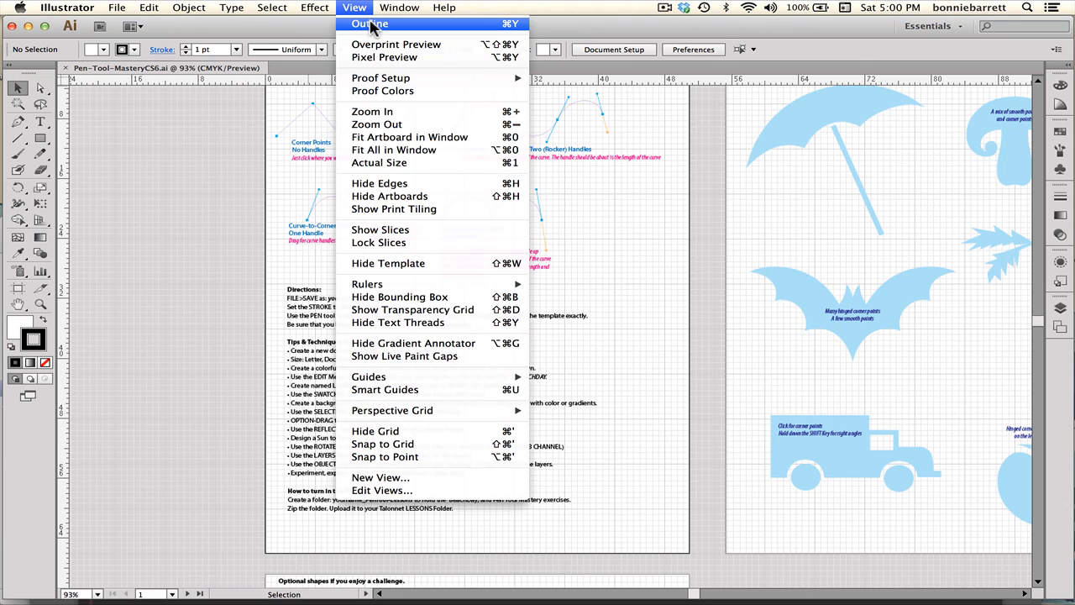
left_click(369, 24)
left_click(363, 9)
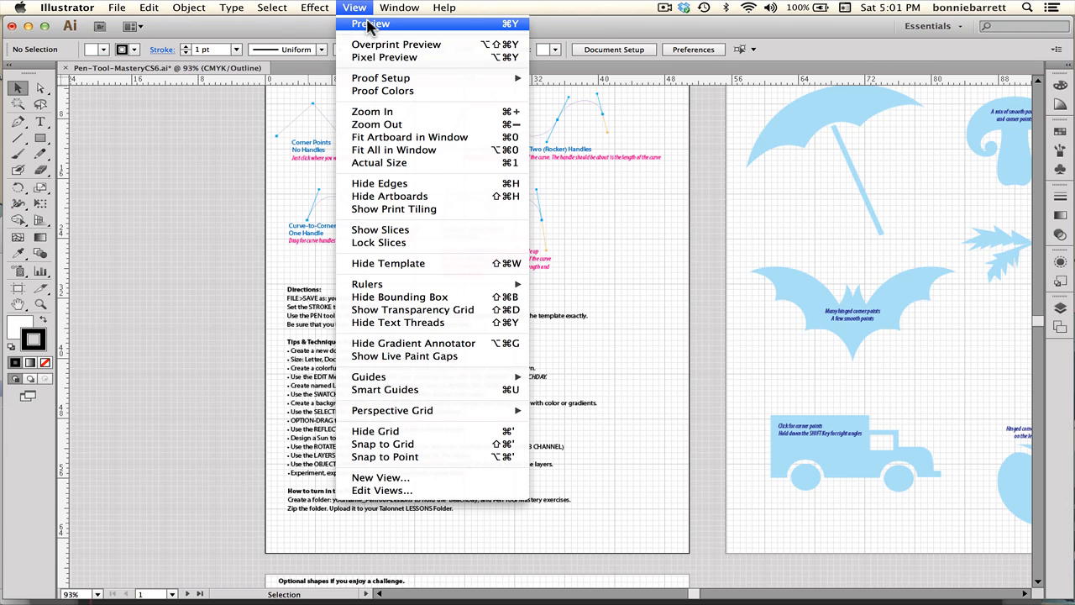
left_click(369, 25)
left_click(361, 8)
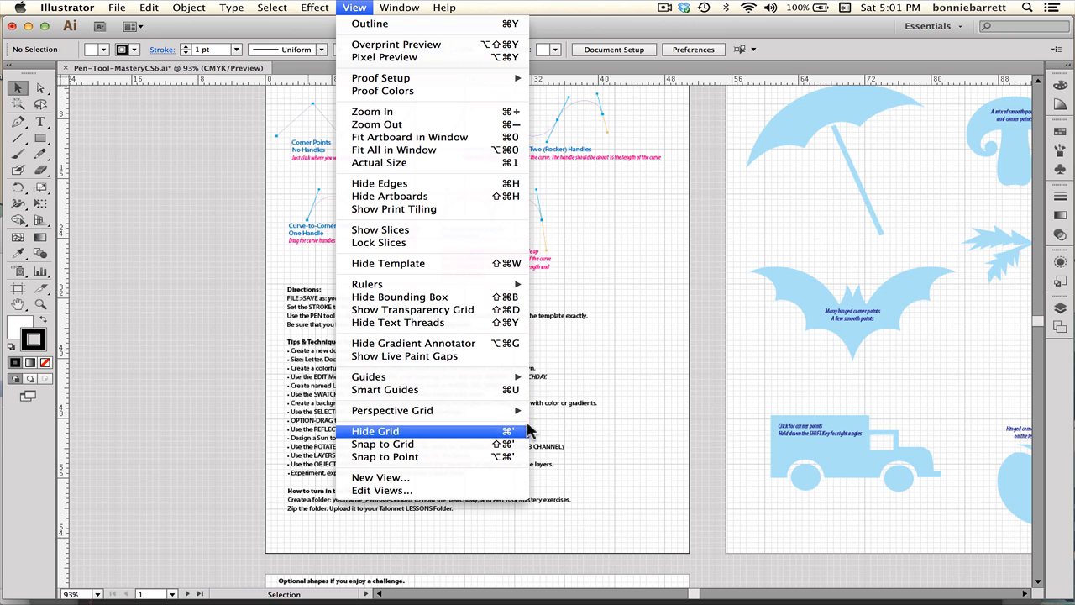
left_click(629, 398)
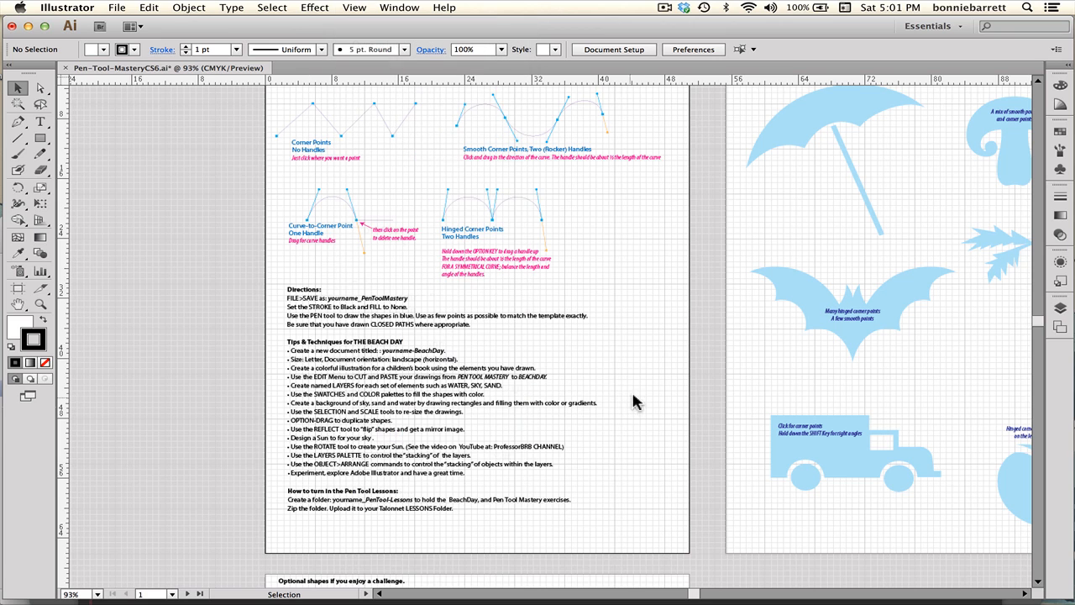
Open the Artboards panel and go to artboard 3, Cloud, Shell.
left_click(1059, 332)
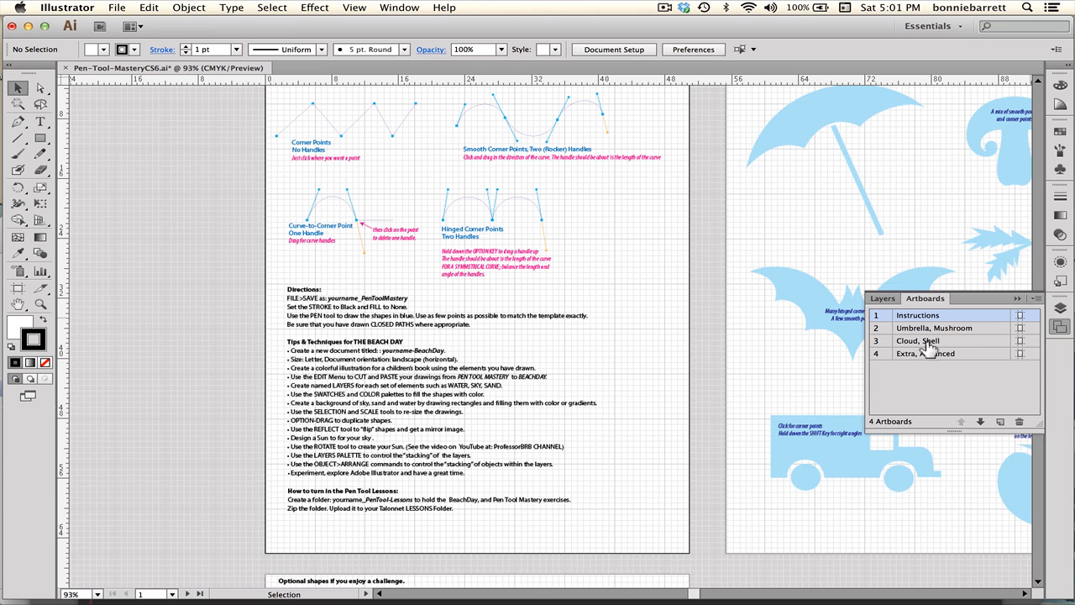
double_click(879, 345)
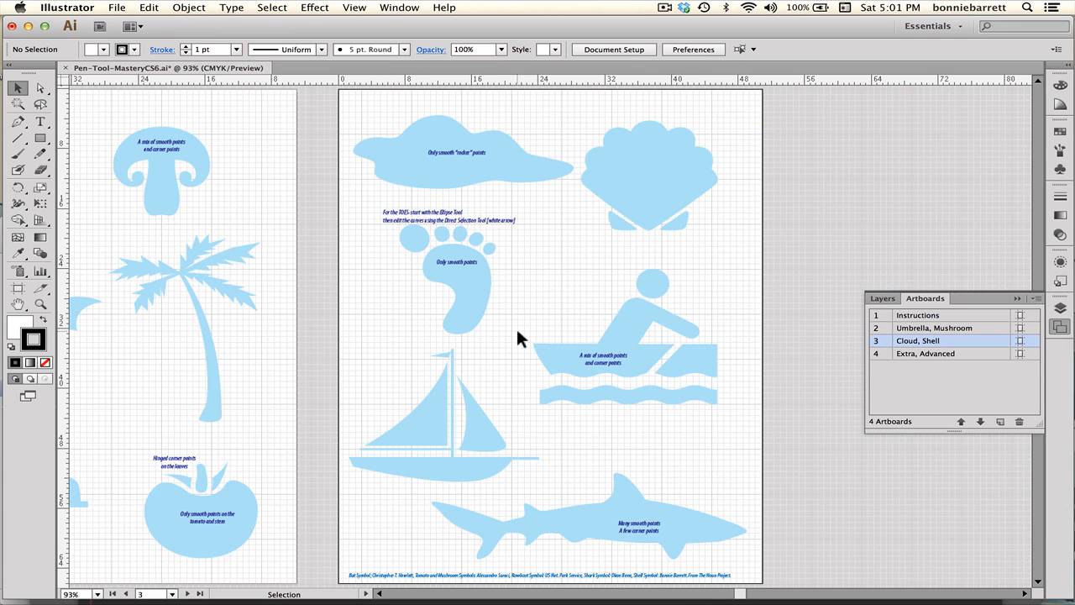
Draw an ellipse over the footprint's big toe with the Ellipse tool.
left_click(40, 304)
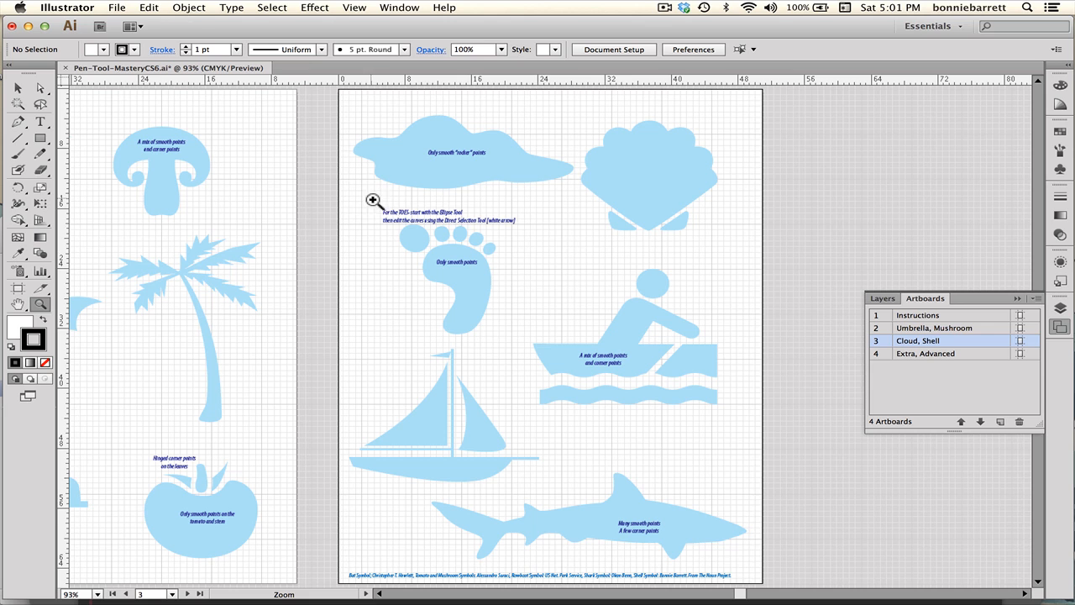
left_click_drag(376, 199, 554, 378)
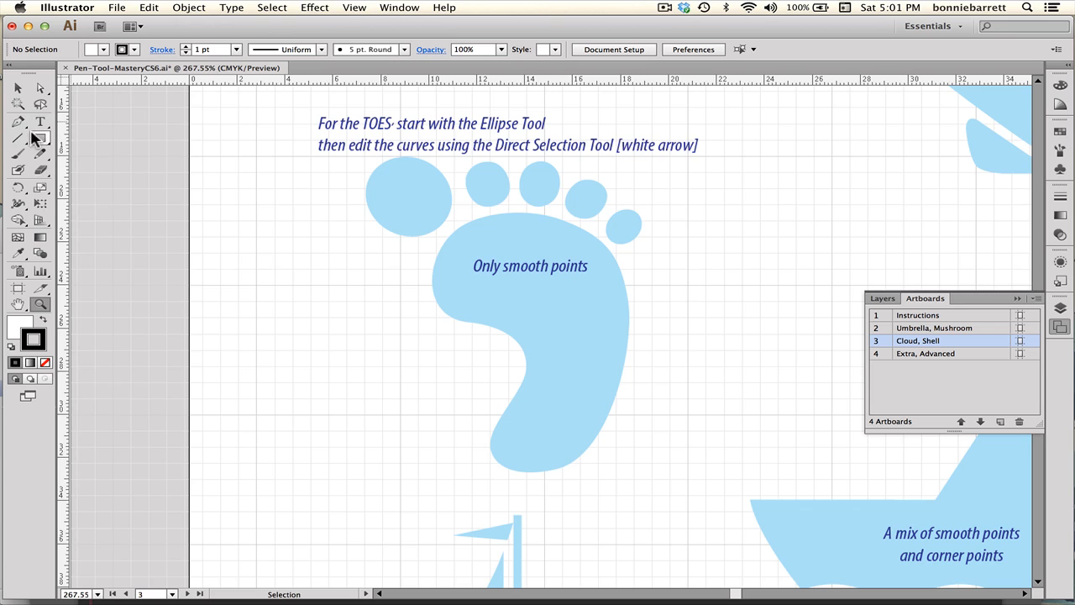
left_click_drag(41, 140, 129, 175)
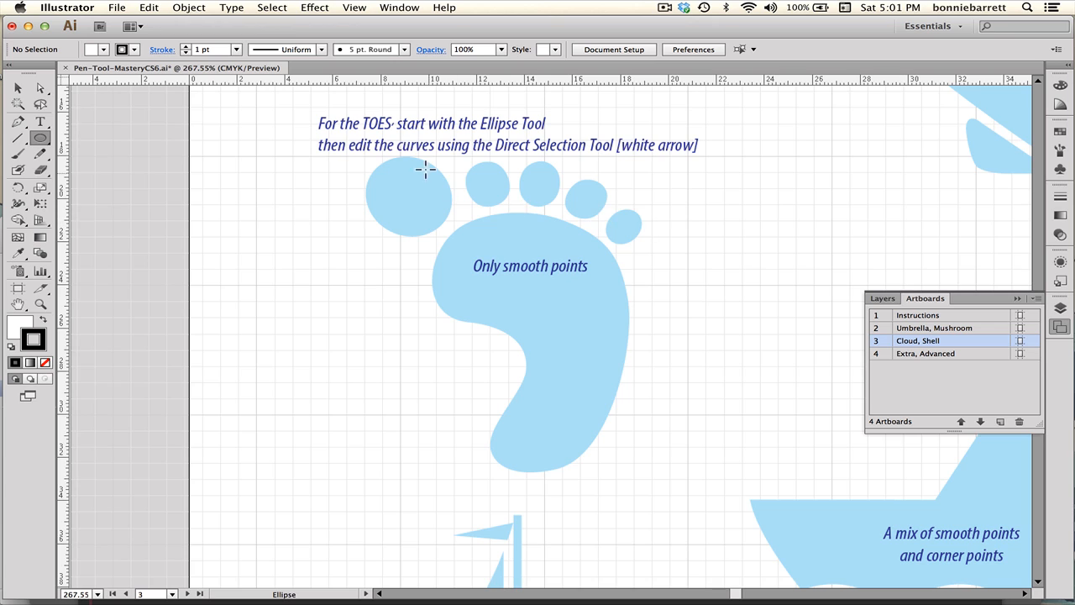
left_click_drag(378, 165, 451, 236)
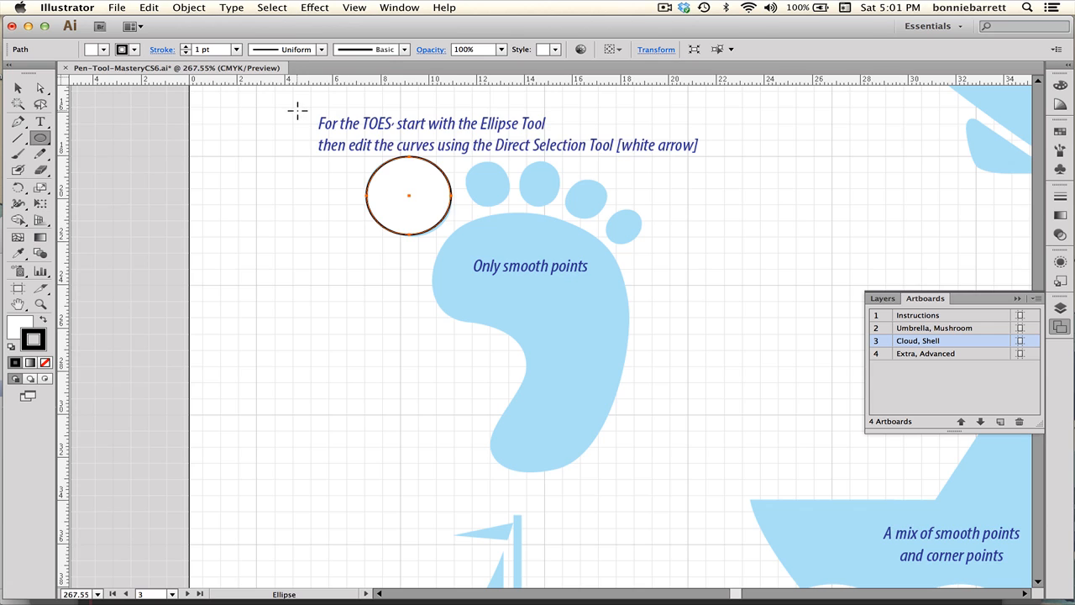
Switch to Outline view and select individual anchor points on the toe ellipse with Direct Selection.
left_click(354, 7)
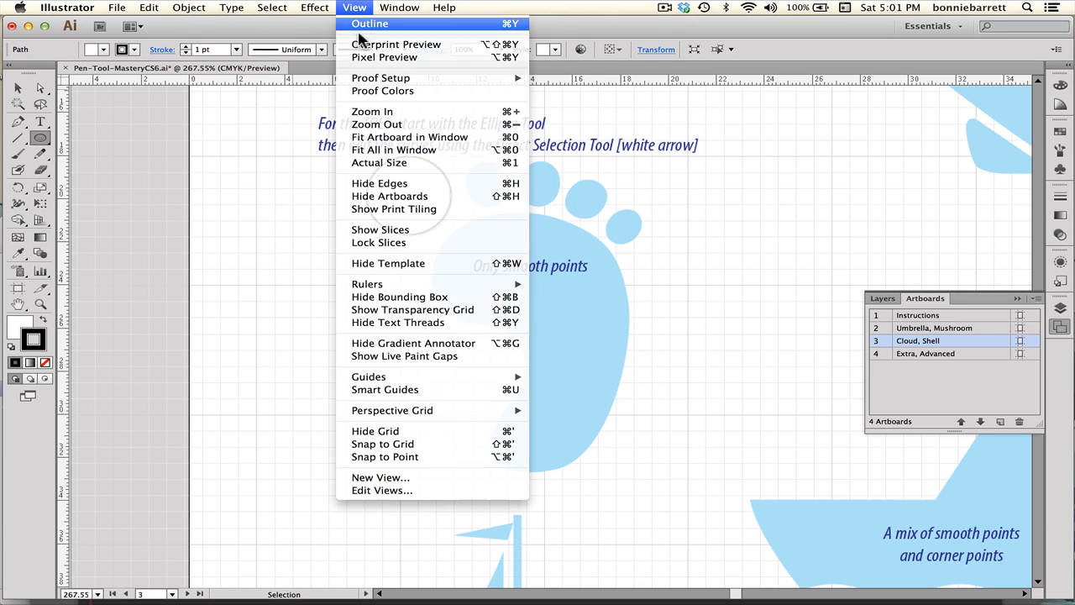
left_click(358, 26)
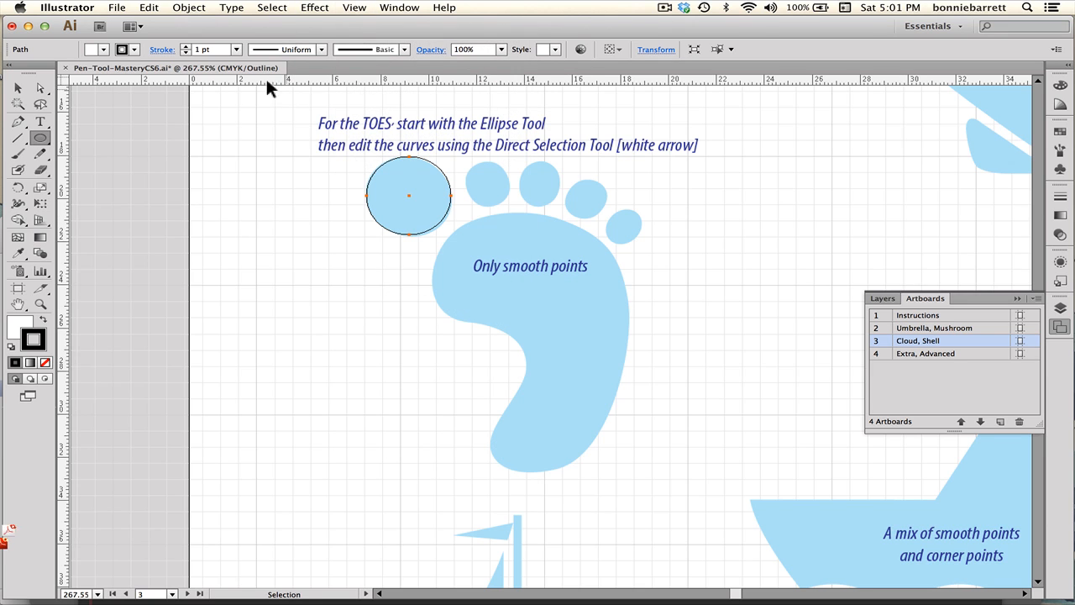
left_click(40, 88)
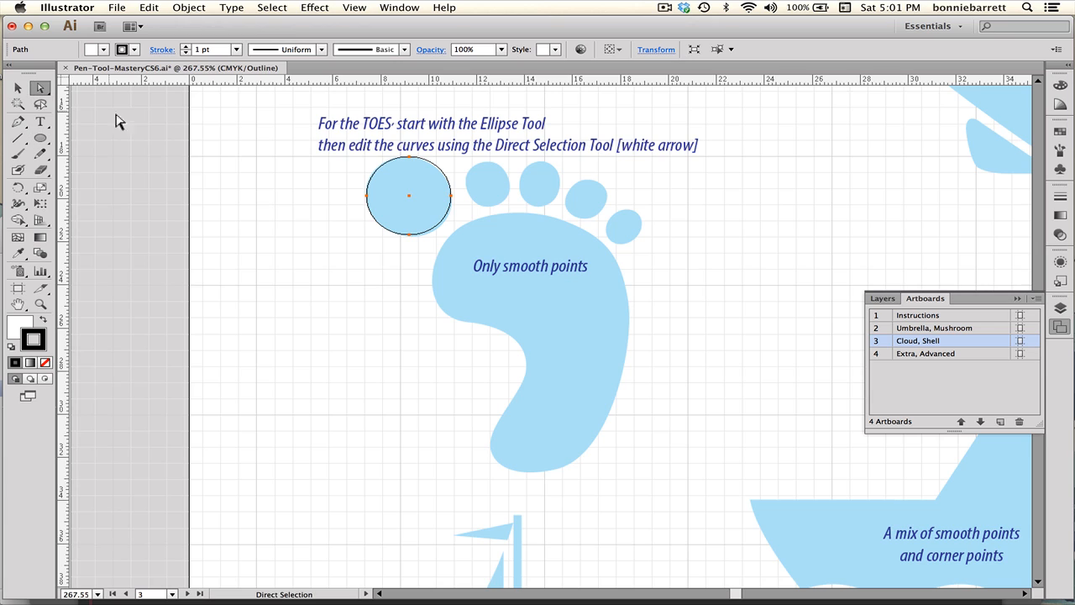
left_click(350, 160)
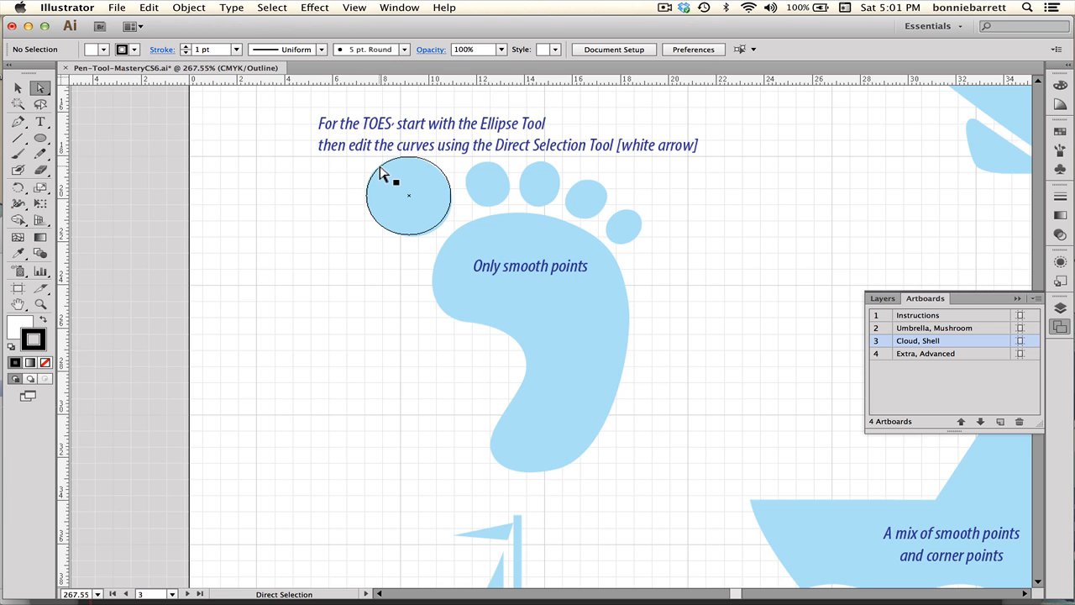
left_click(379, 169)
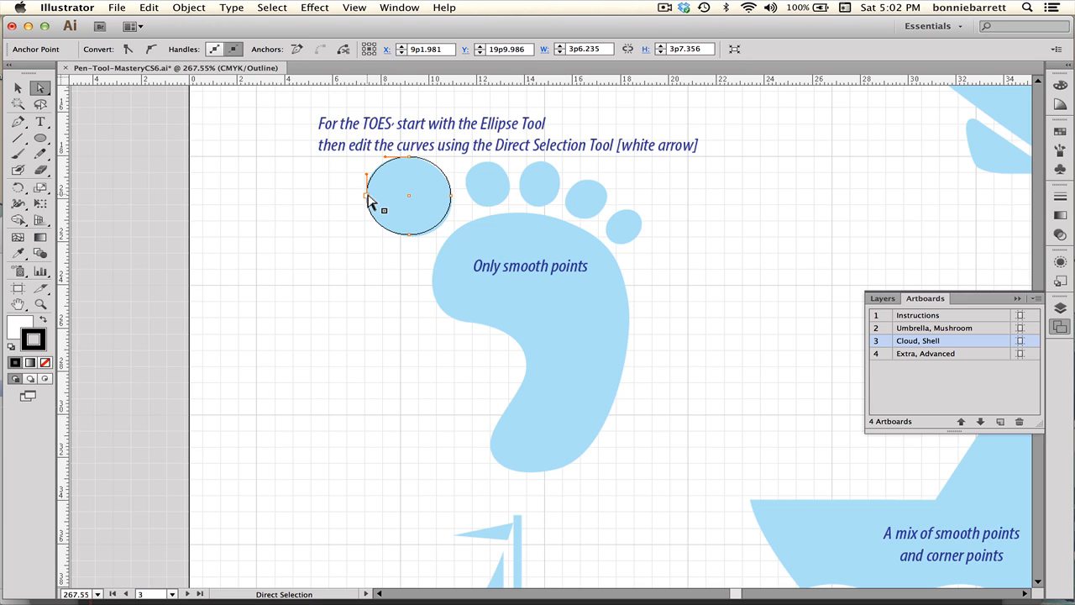
left_click(451, 198)
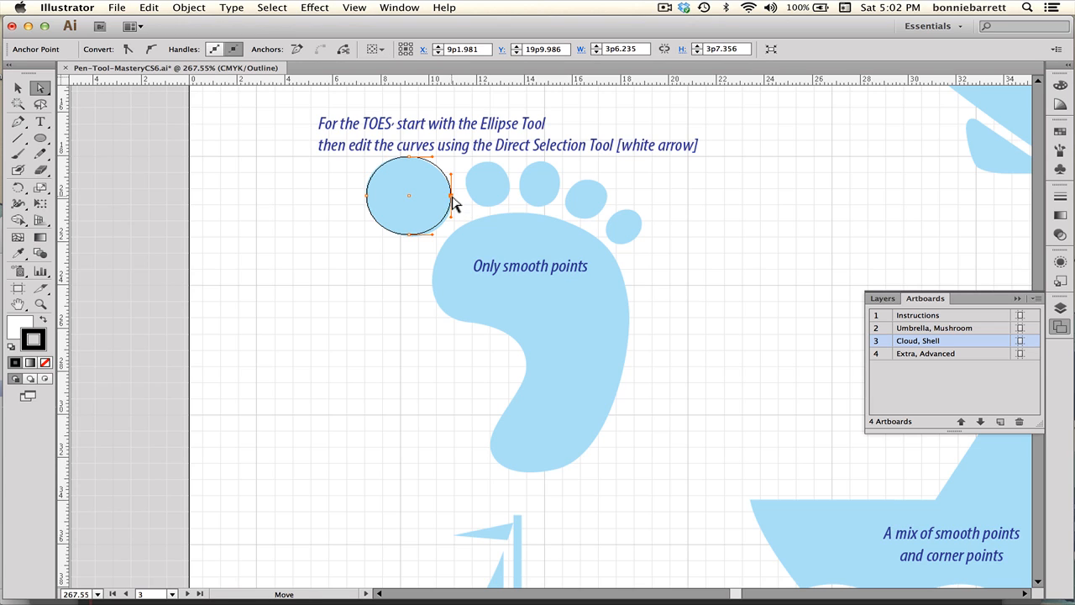
left_click(412, 235)
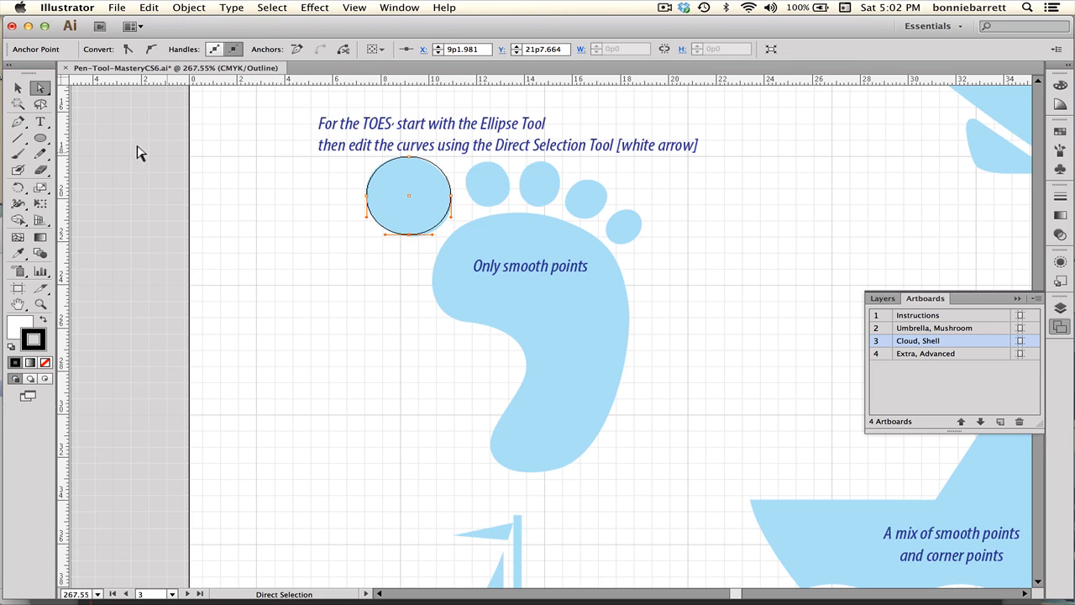
Draw a tall narrow ellipse beside the artwork and drag its top anchor leftward to reshape it.
left_click(39, 138)
left_click_drag(244, 152, 267, 341)
left_click(39, 88)
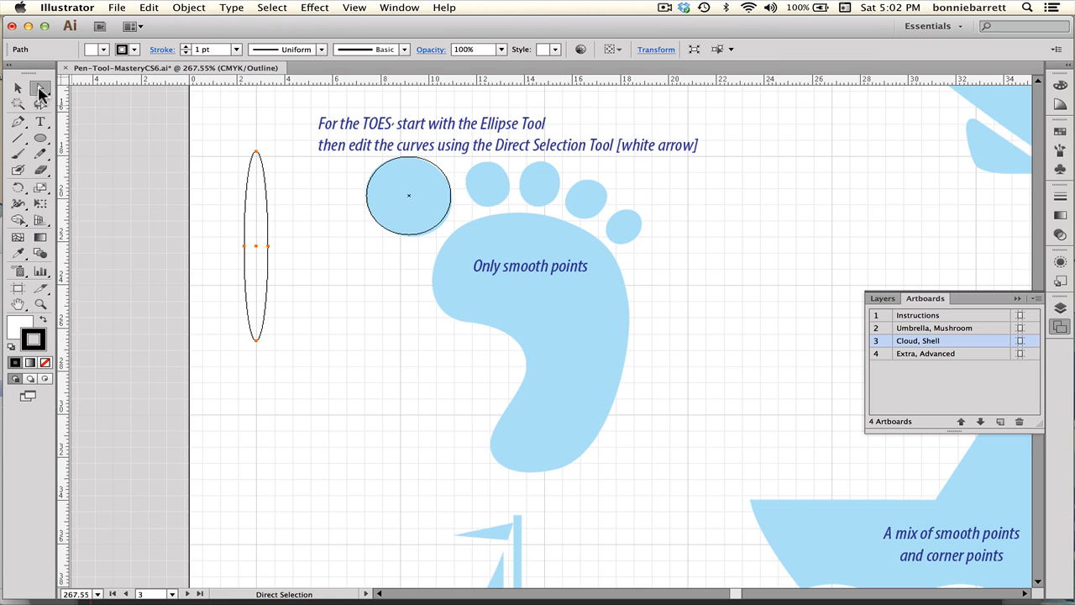
left_click(242, 144)
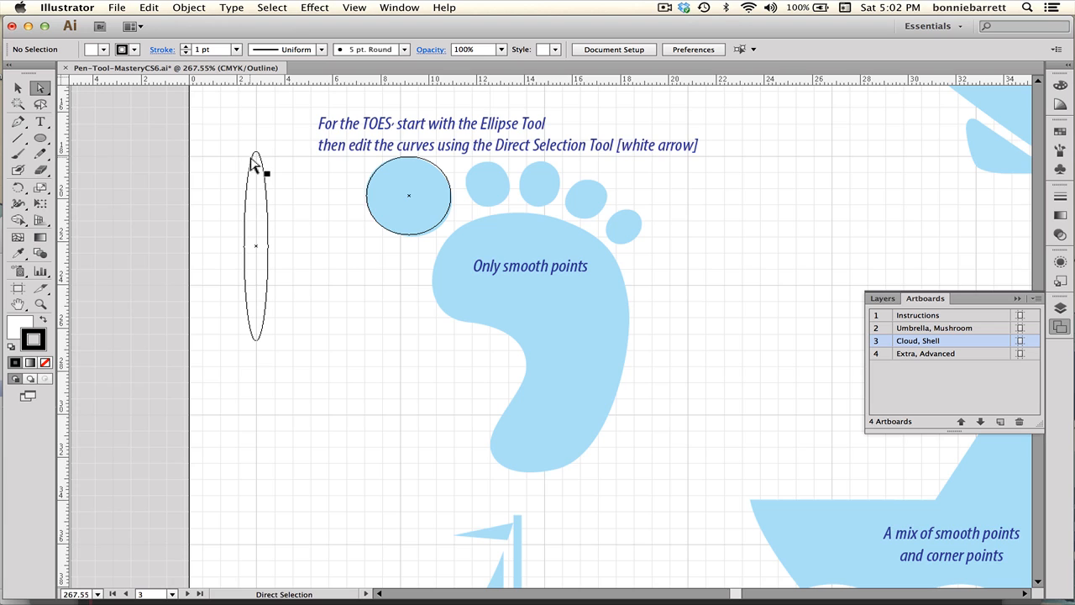
left_click(258, 153)
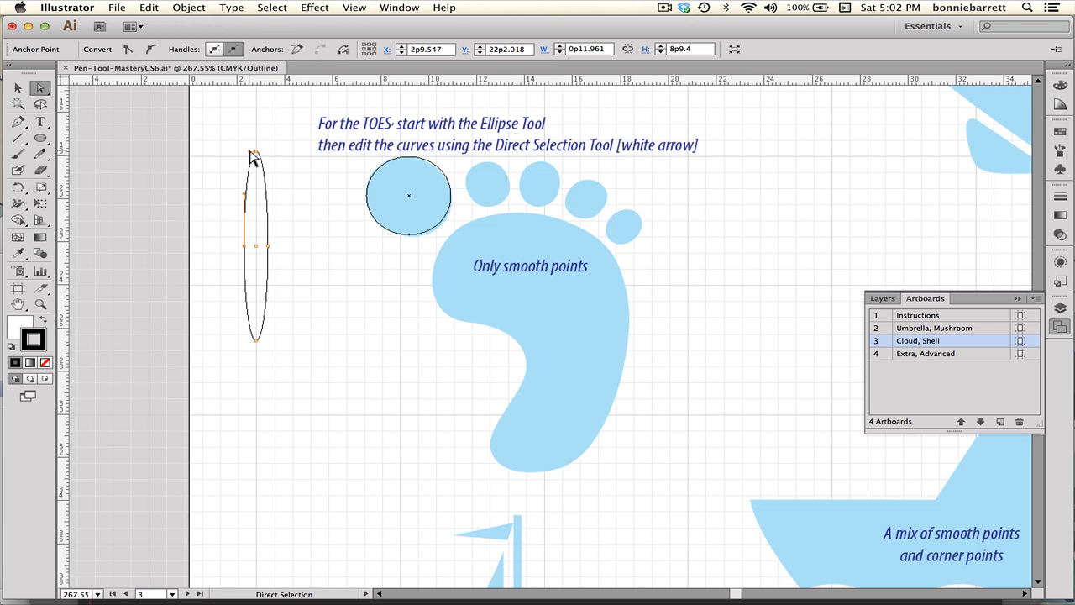
left_click_drag(251, 152, 217, 149)
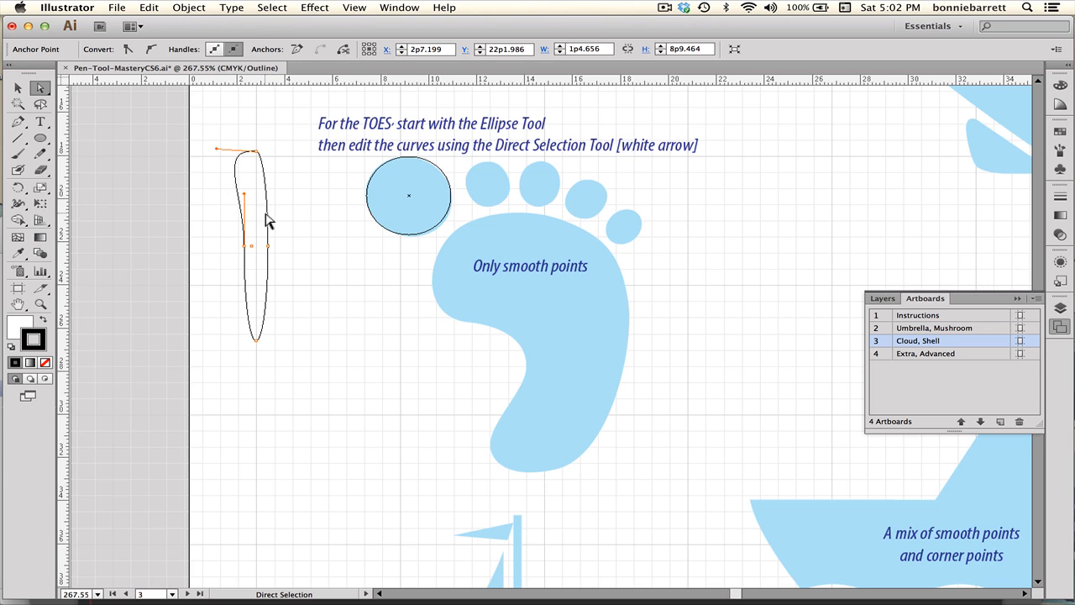
Nudge the toe ellipse's bottom anchor slightly downward.
left_click(409, 158)
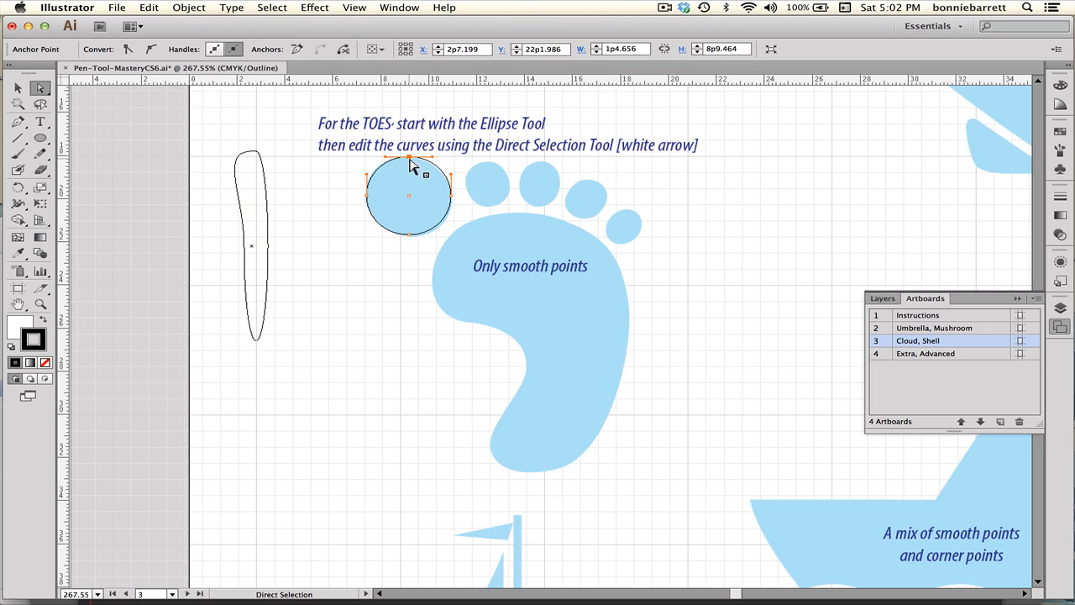
left_click(451, 198)
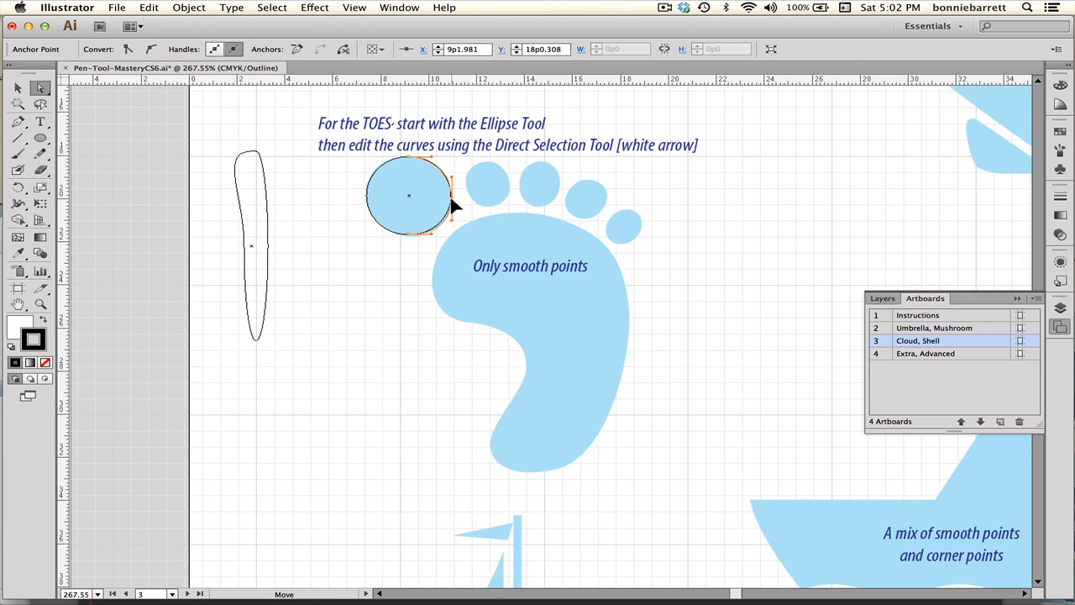
left_click(409, 235)
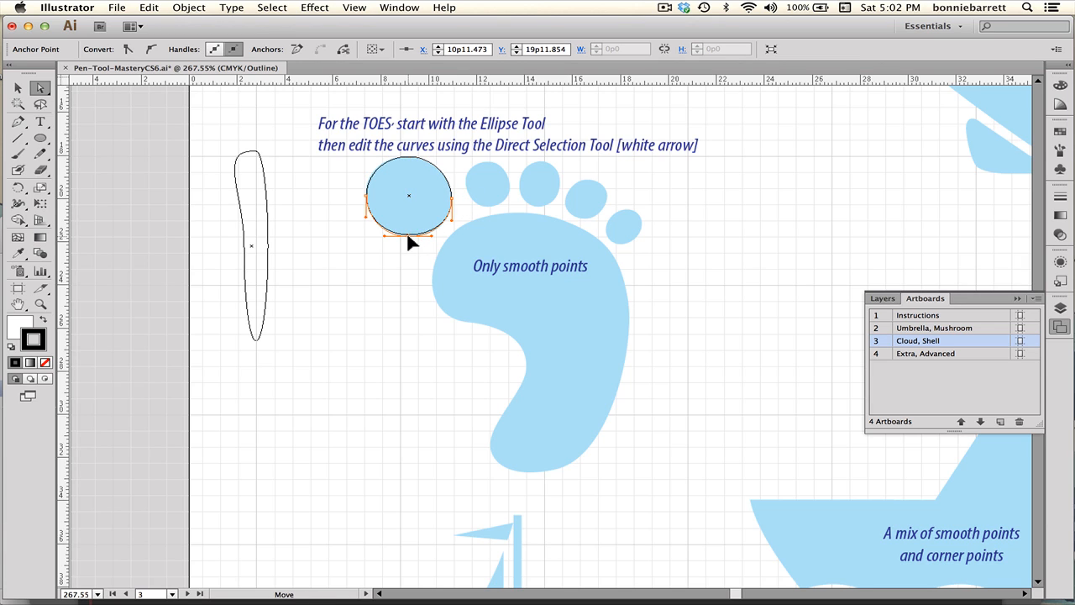
left_click_drag(407, 235, 408, 236)
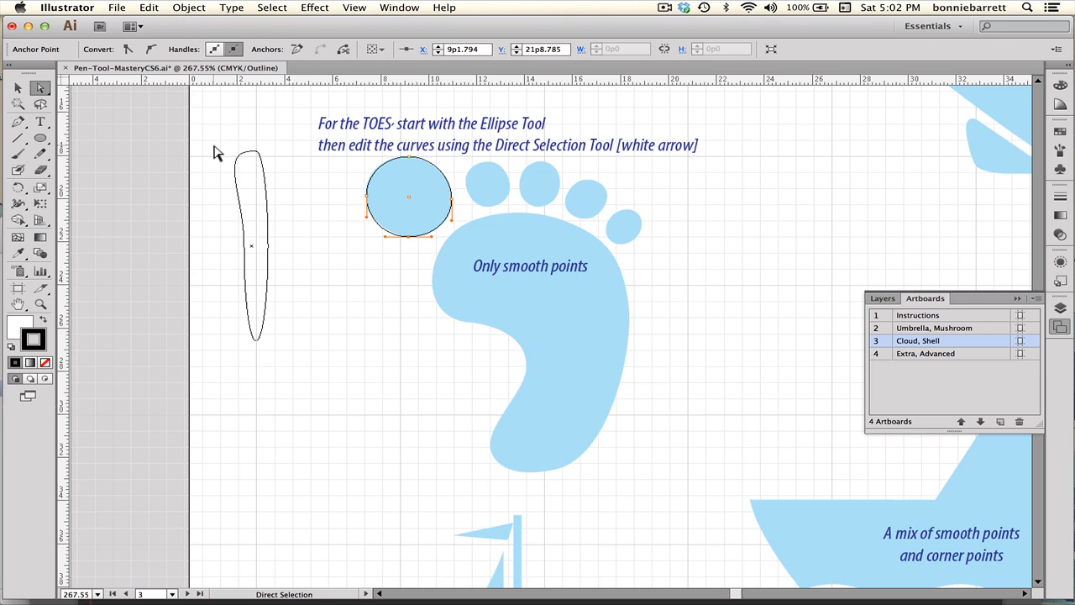
Select the tall narrow ellipse and delete it.
left_click_drag(214, 145, 284, 294)
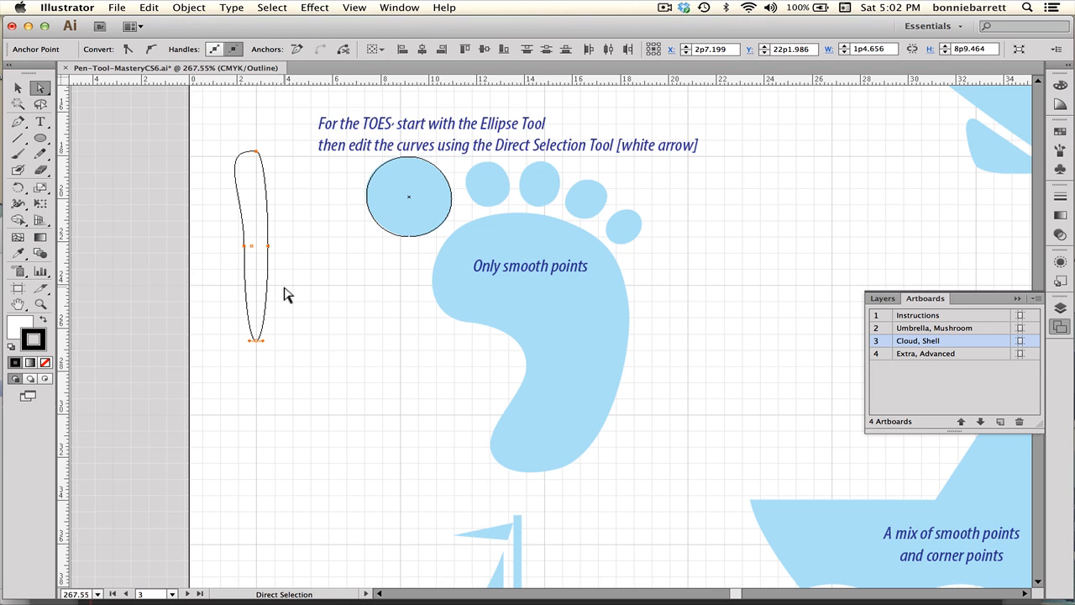
key("Delete")
key("Delete")
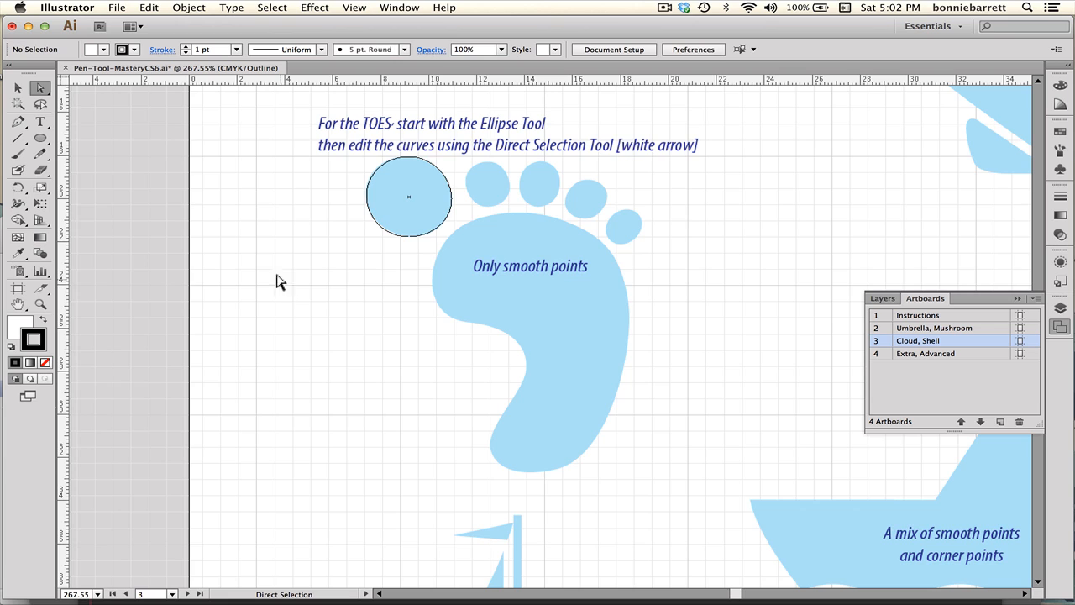
Adjust the toe ellipse's bottom anchor and its direction handle to flatten the lower curve.
left_click(23, 125)
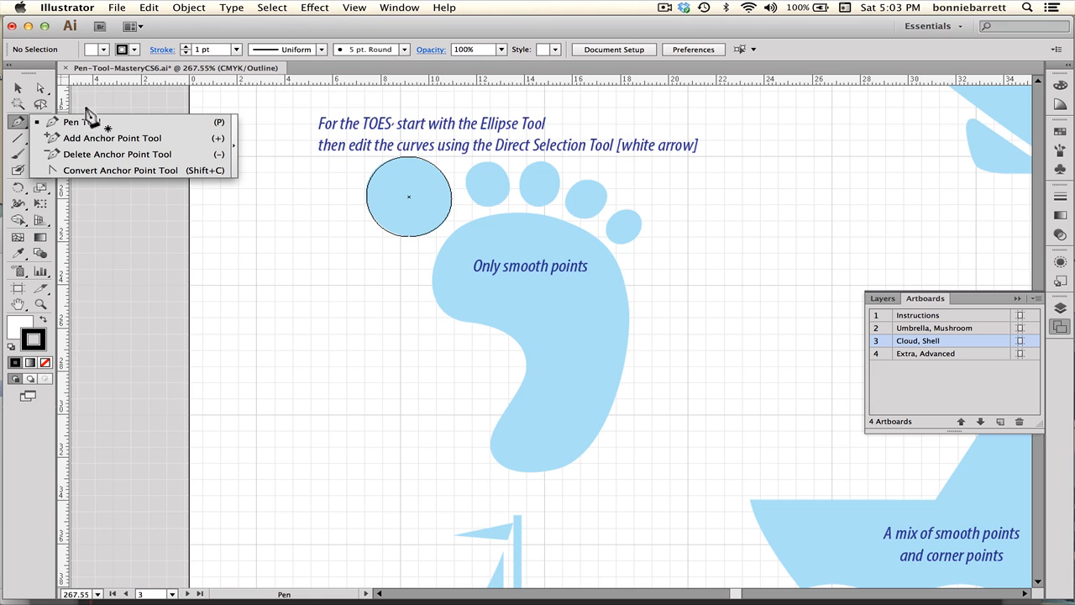
left_click(40, 88)
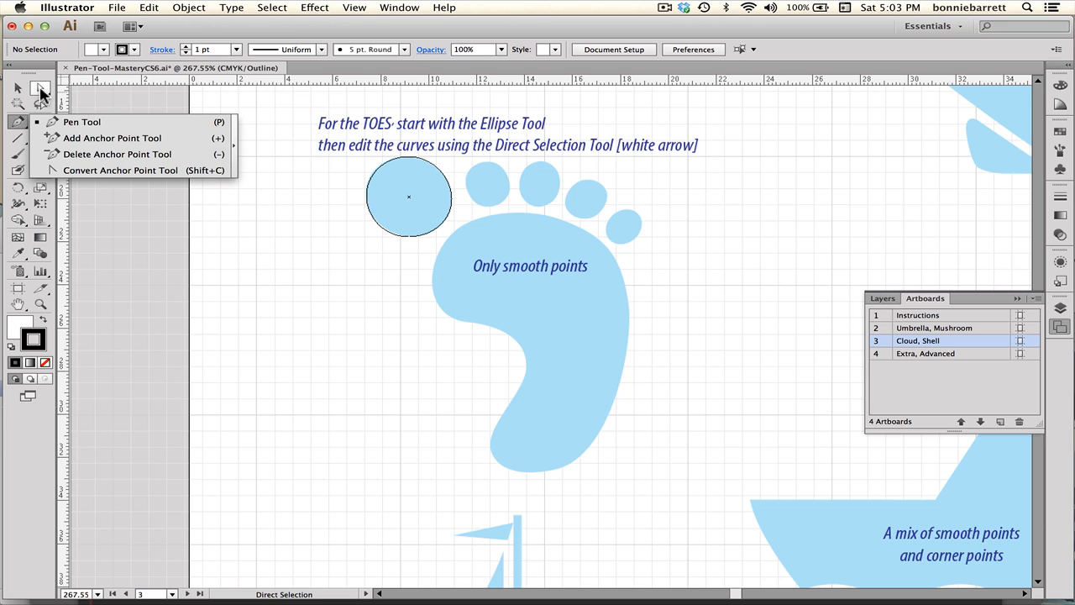
left_click(391, 236)
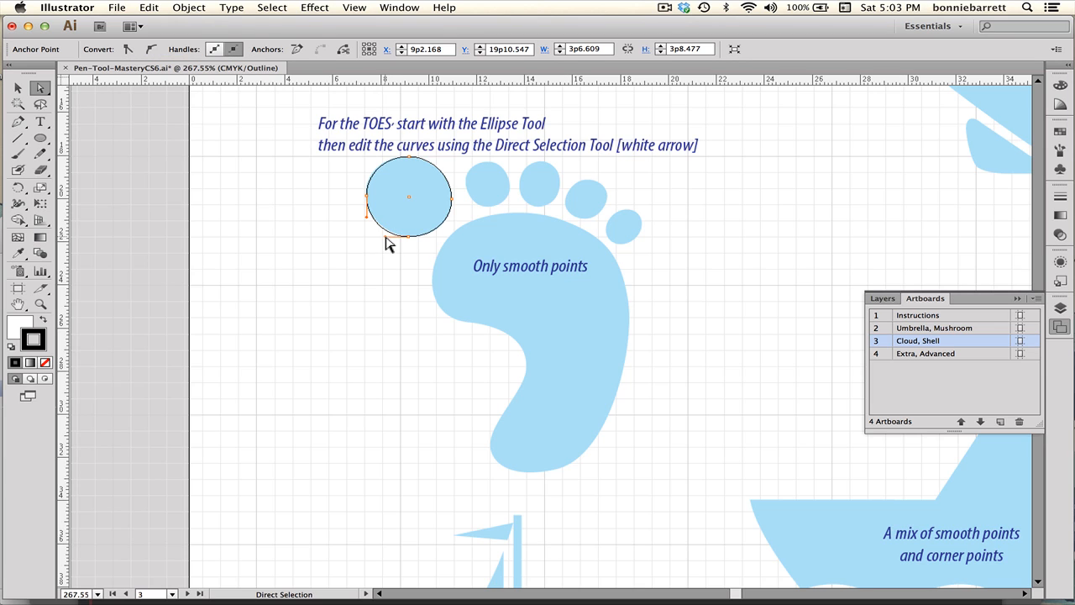
left_click_drag(389, 236, 390, 238)
left_click(409, 236)
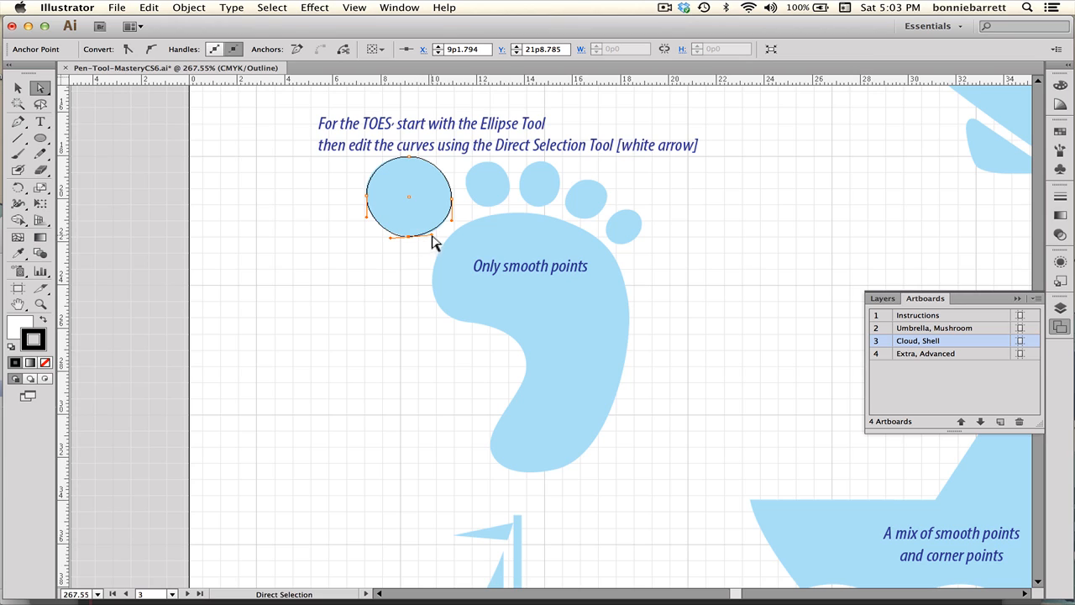
left_click_drag(434, 236, 434, 237)
Start a Pen path on the foot's left edge, placing smooth anchors across the top and down the right side.
left_click(18, 122)
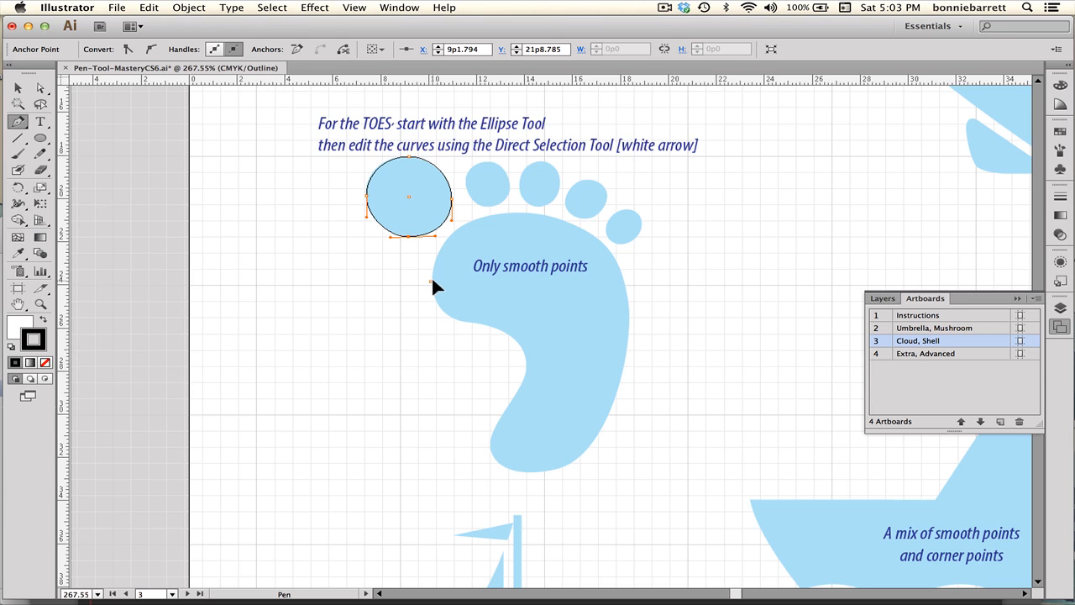
left_click_drag(435, 269, 443, 238)
left_click_drag(443, 243, 444, 242)
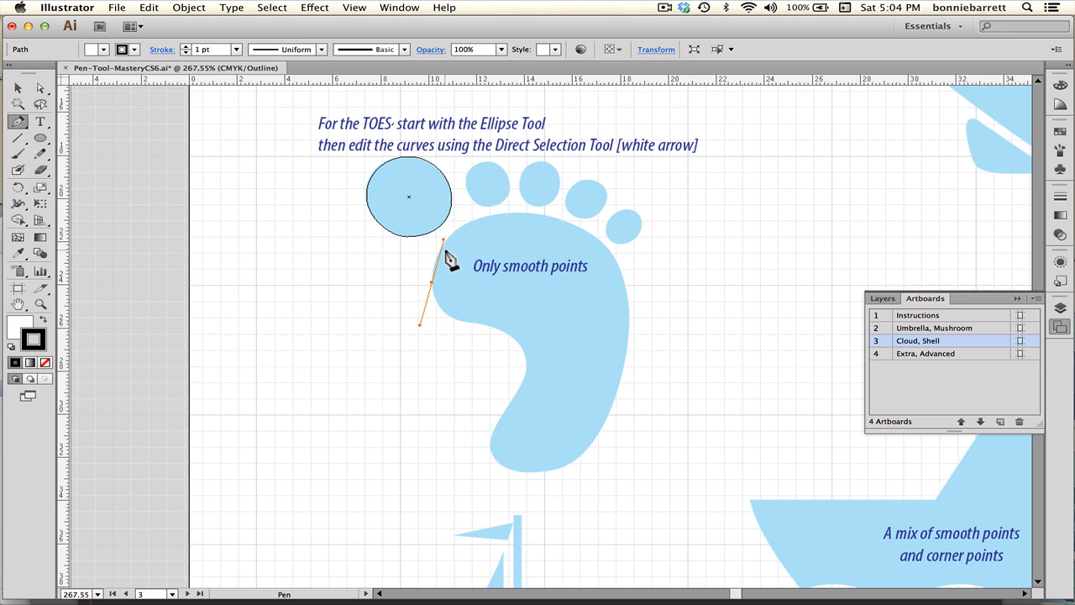
left_click(512, 214)
left_click_drag(513, 213, 561, 212)
left_click(563, 212)
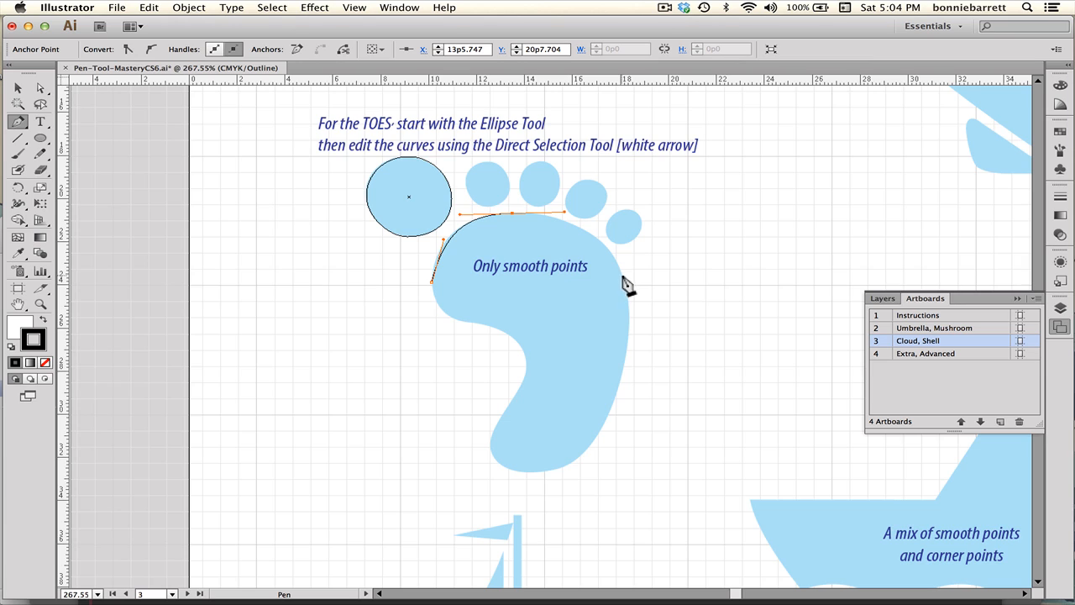
left_click_drag(621, 273, 635, 316)
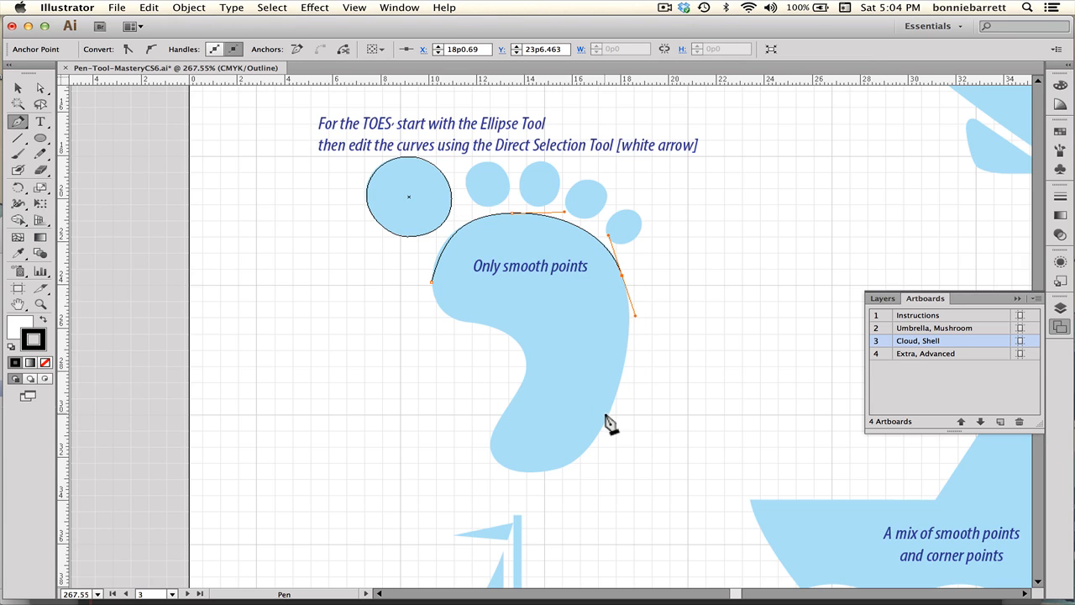
Continue the Pen path around the heel and inner curve, undo the last anchor, and close the path at the starting point.
left_click_drag(605, 417, 537, 472)
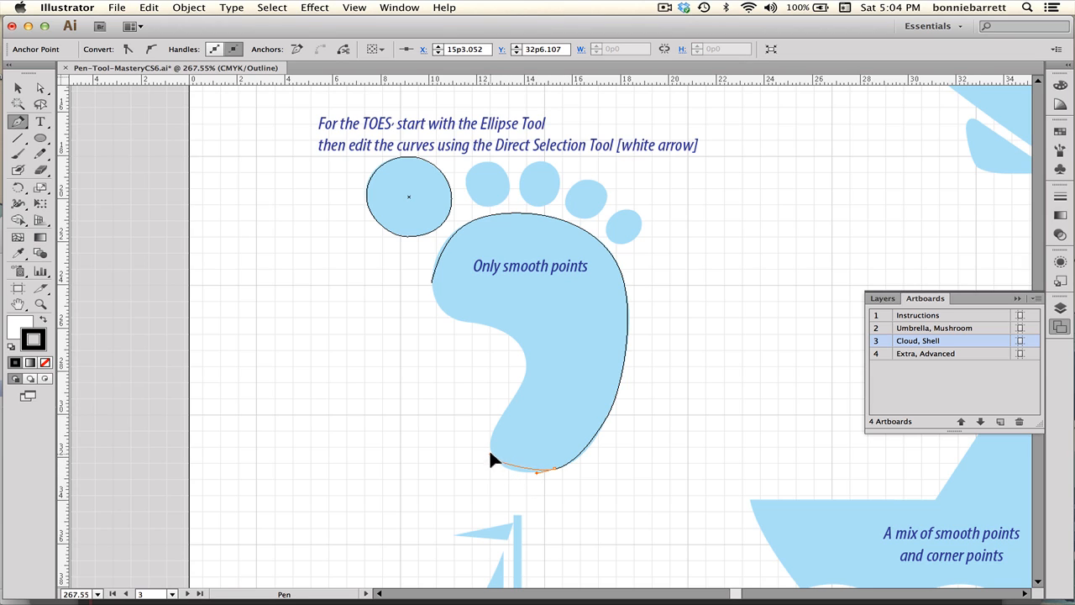
left_click_drag(494, 459, 491, 446)
left_click_drag(510, 405, 523, 356)
left_click_drag(472, 322, 430, 265)
key("super+z")
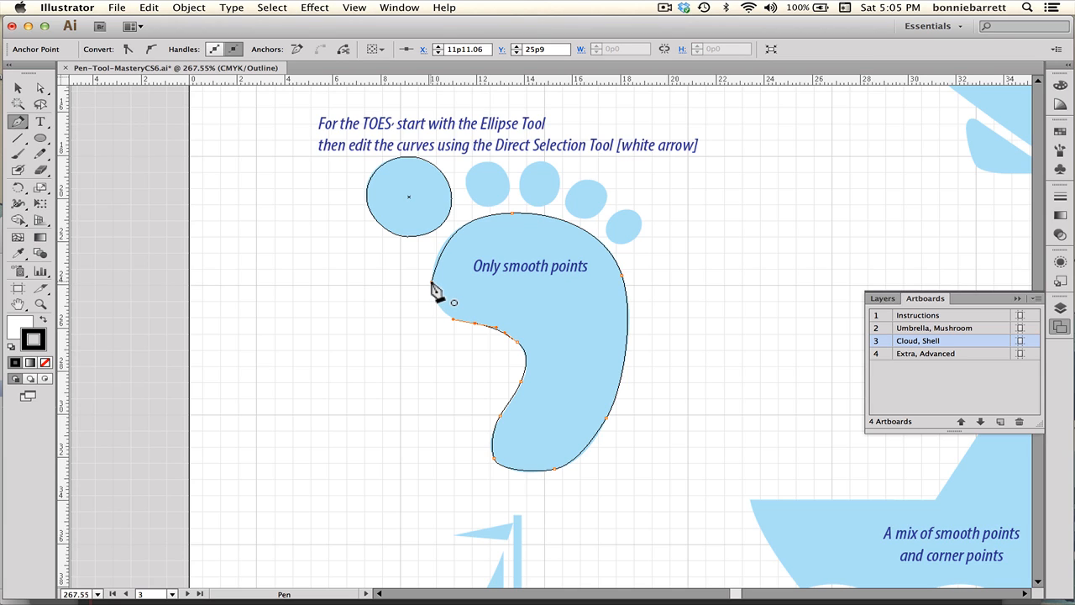
left_click_drag(431, 281, 429, 256)
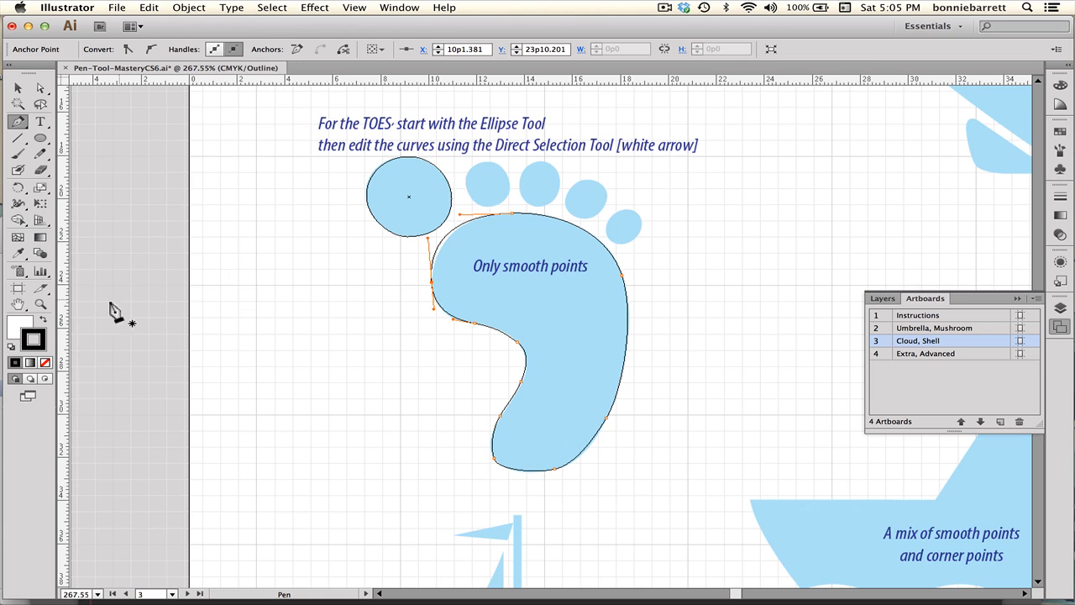
Zoom into the foot and adjust the left-side anchor and its upper direction handle to fit the template edge.
left_click(40, 304)
left_click_drag(388, 205, 667, 445)
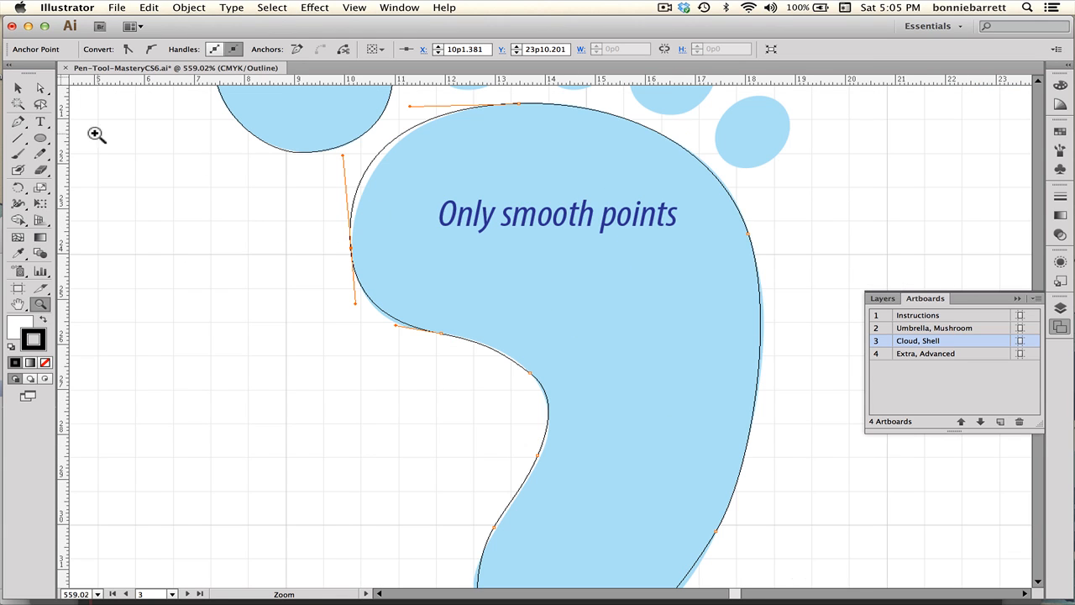
left_click(41, 88)
left_click_drag(350, 247, 352, 253)
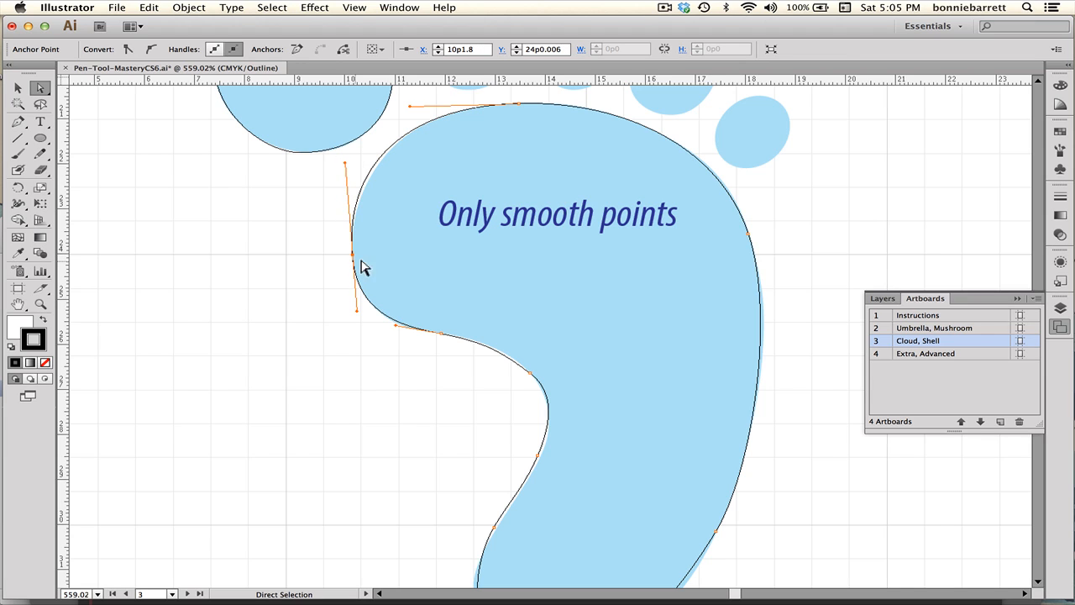
left_click_drag(345, 164, 348, 168)
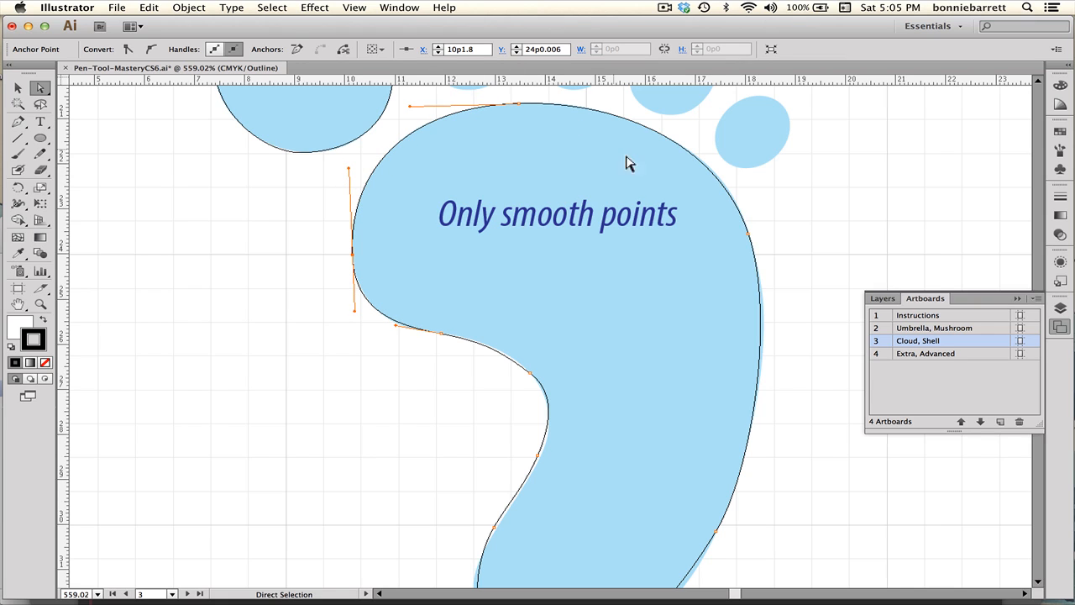
Adjust the lower direction handle of the right-side anchor to match the foot's outer edge.
left_click(749, 236)
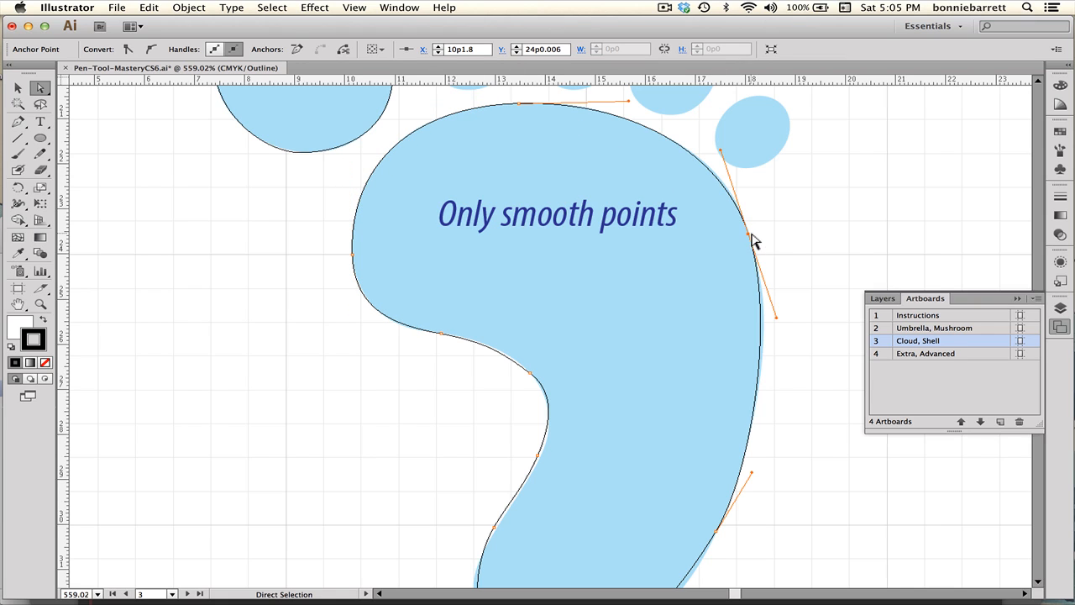
left_click(779, 325)
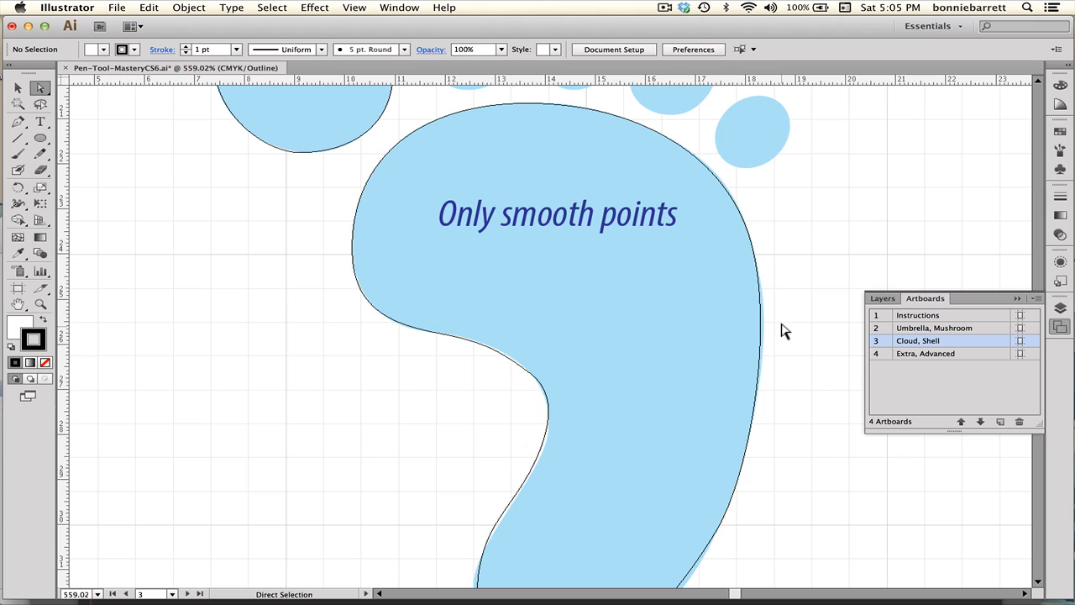
left_click(763, 290)
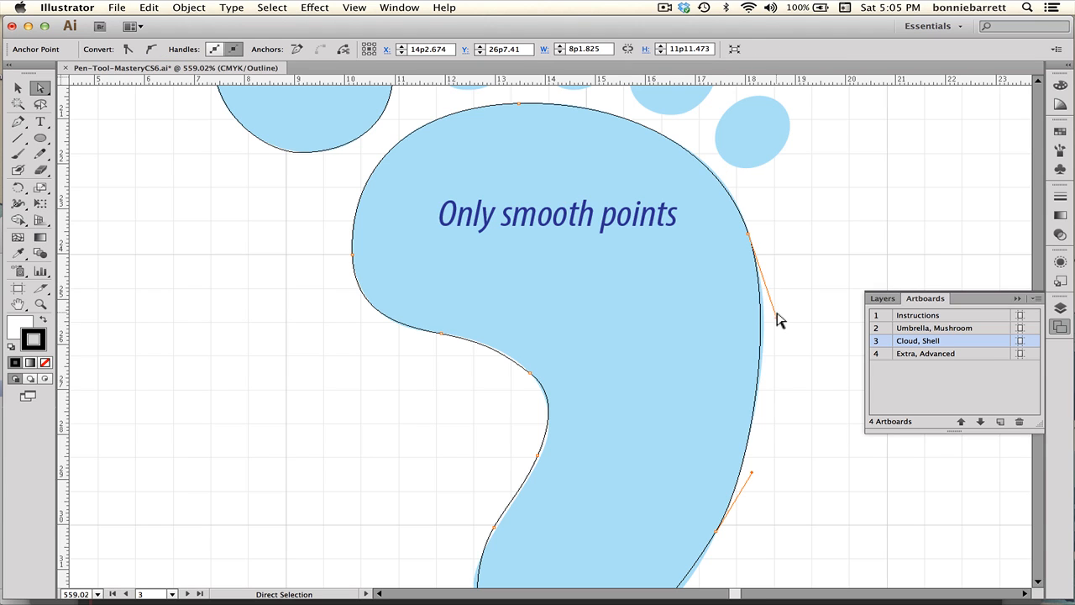
left_click_drag(777, 318, 779, 322)
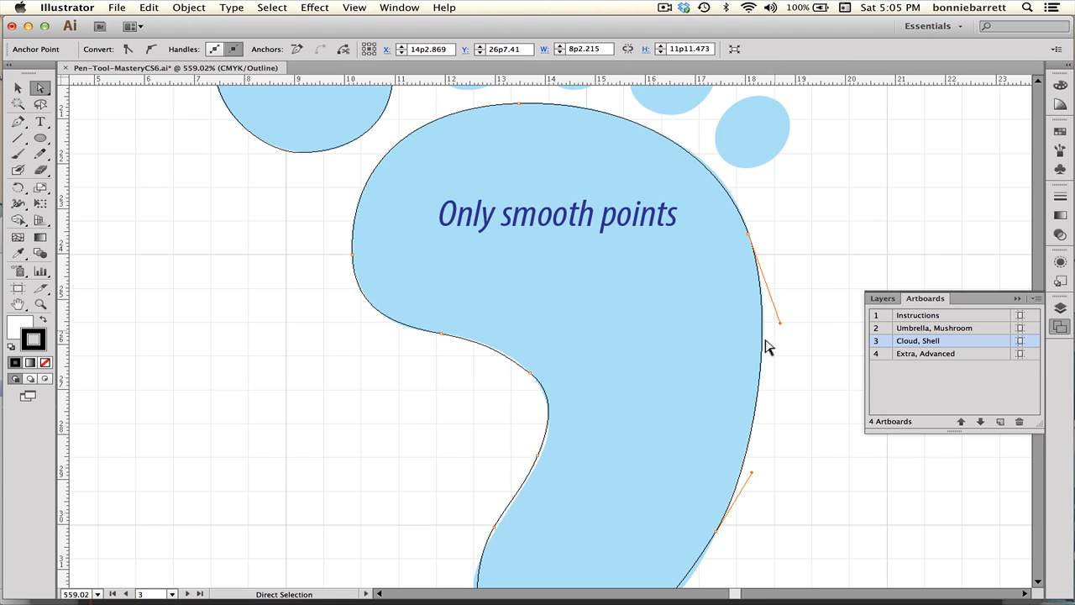
Refine the anchors and direction handles along the inner arch so the path follows the template curve.
left_click(538, 453)
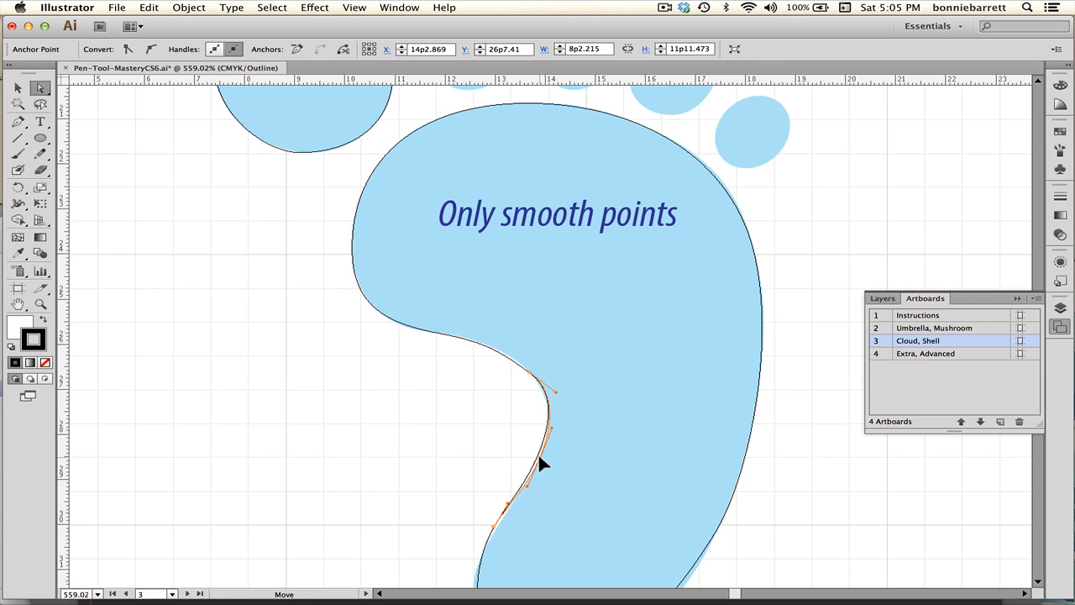
left_click(527, 370)
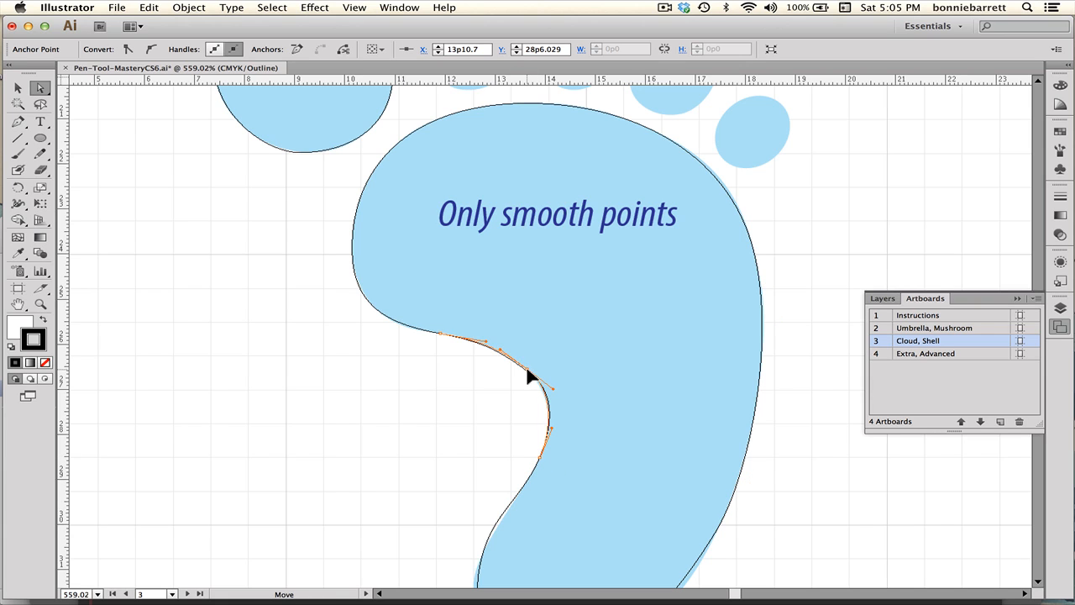
left_click(441, 335)
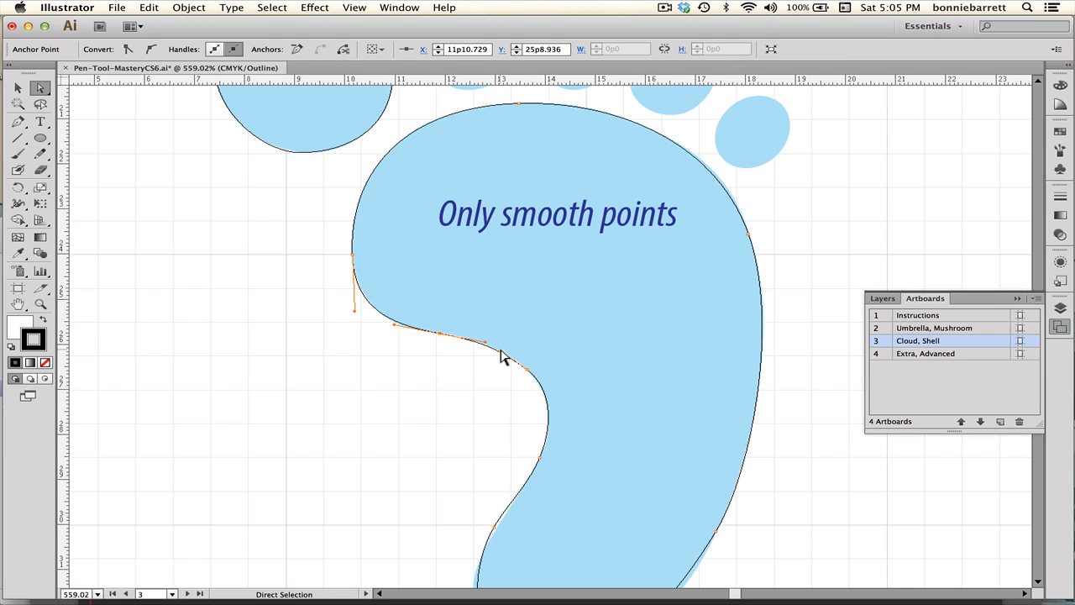
left_click(528, 370)
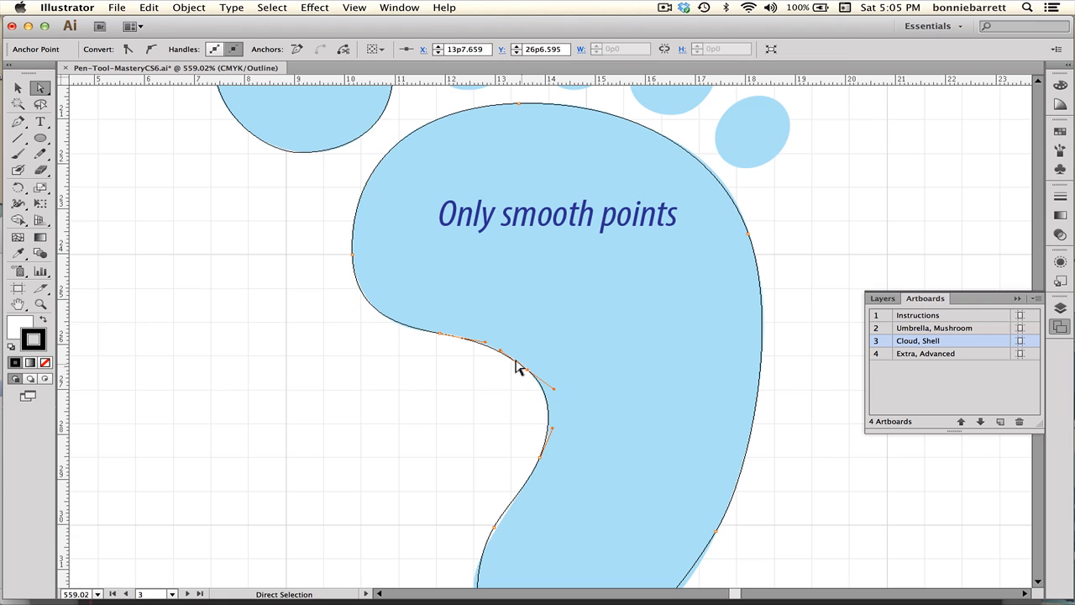
left_click_drag(503, 354, 499, 345)
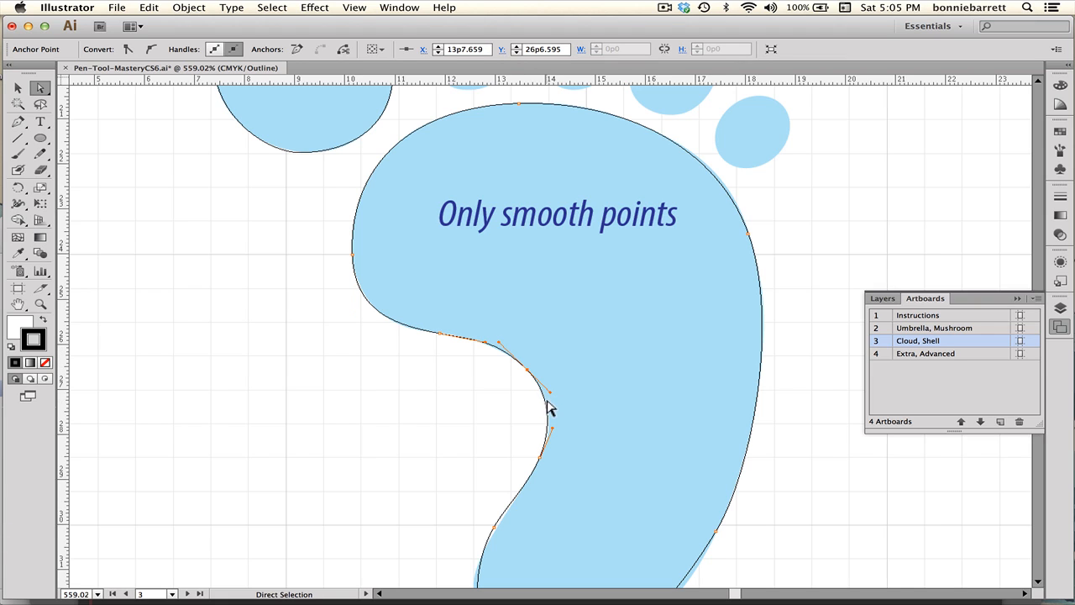
left_click(482, 340)
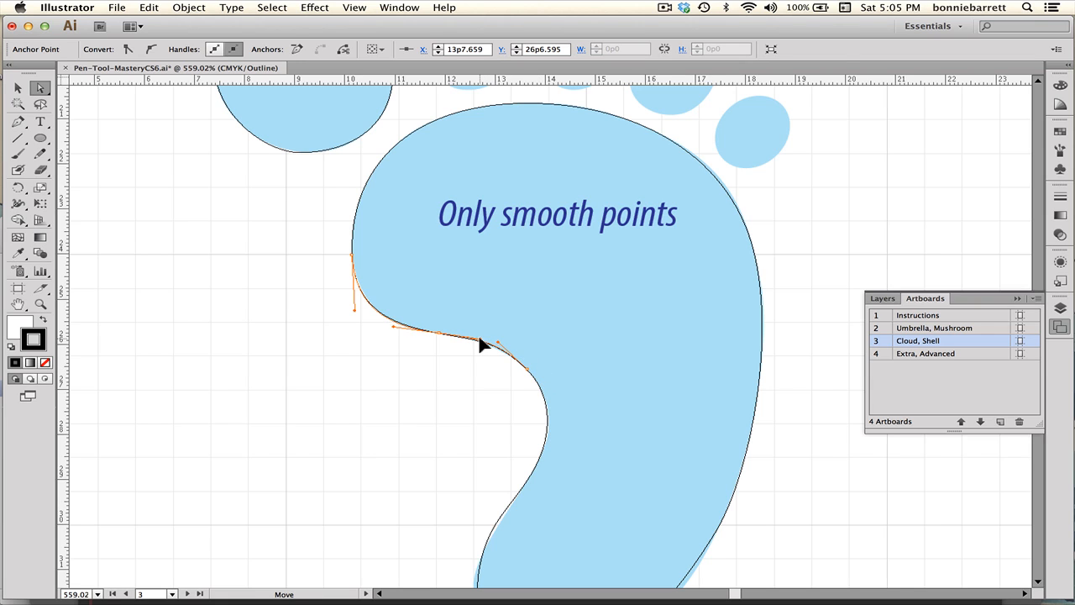
left_click(530, 447)
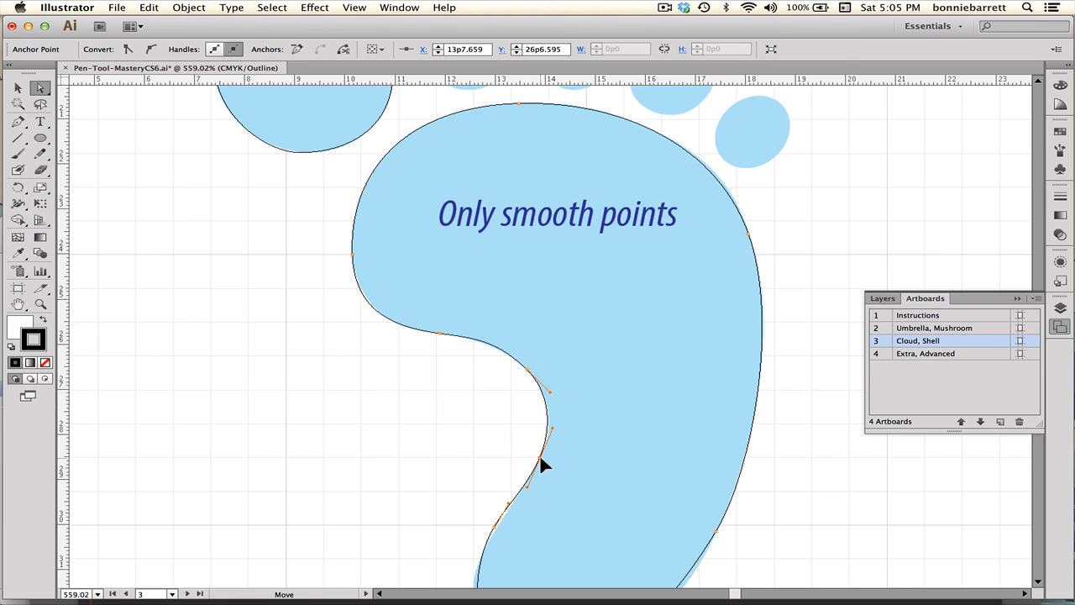
left_click(556, 435)
mouse_move(554, 433)
left_mouse_down()
mouse_move(563, 438)
mouse_move(550, 426)
left_mouse_up()
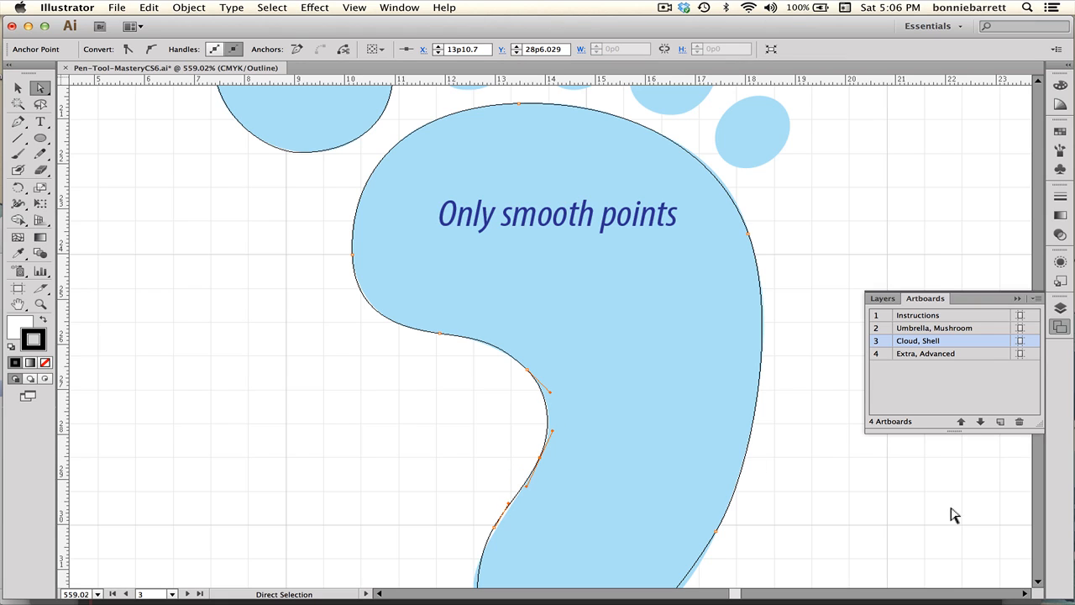
Move the lower inner-edge anchor downward toward the heel.
key("space")
left_click_drag(592, 419, 599, 288)
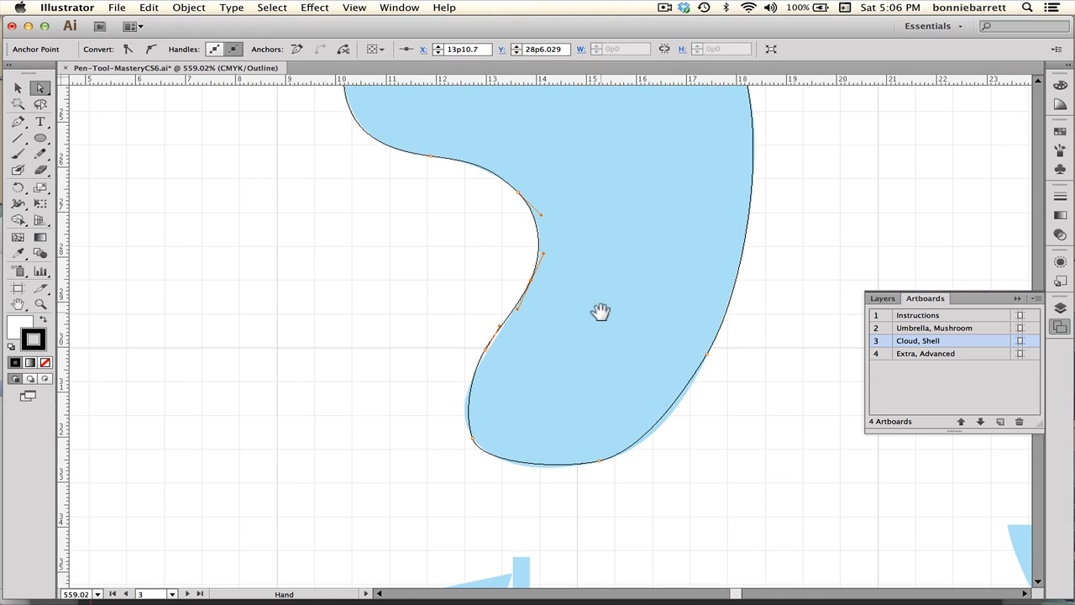
left_click(499, 321)
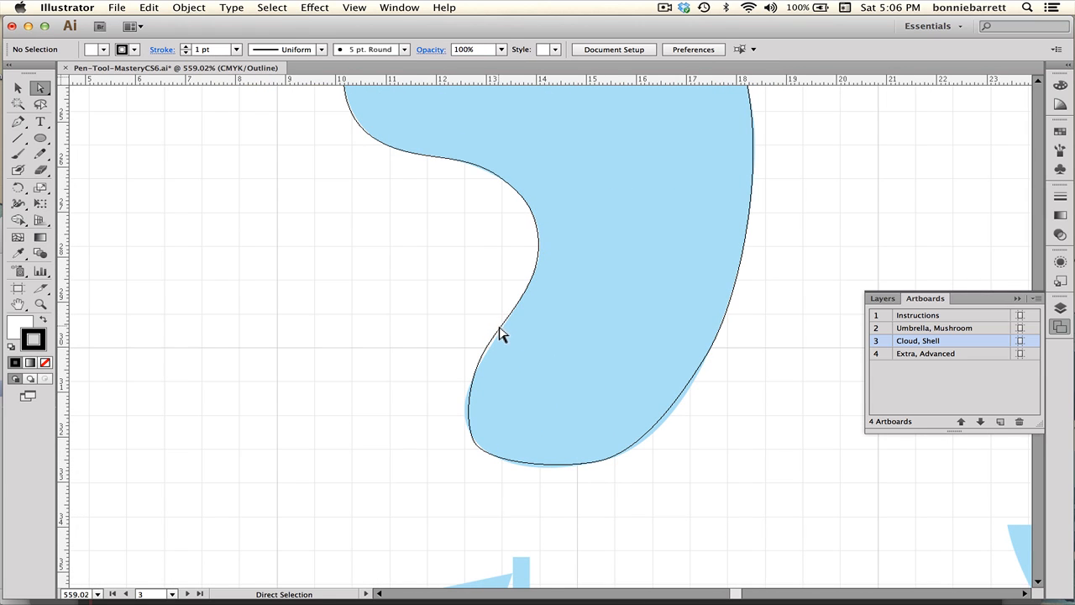
left_click(501, 326)
left_click_drag(500, 326, 484, 364)
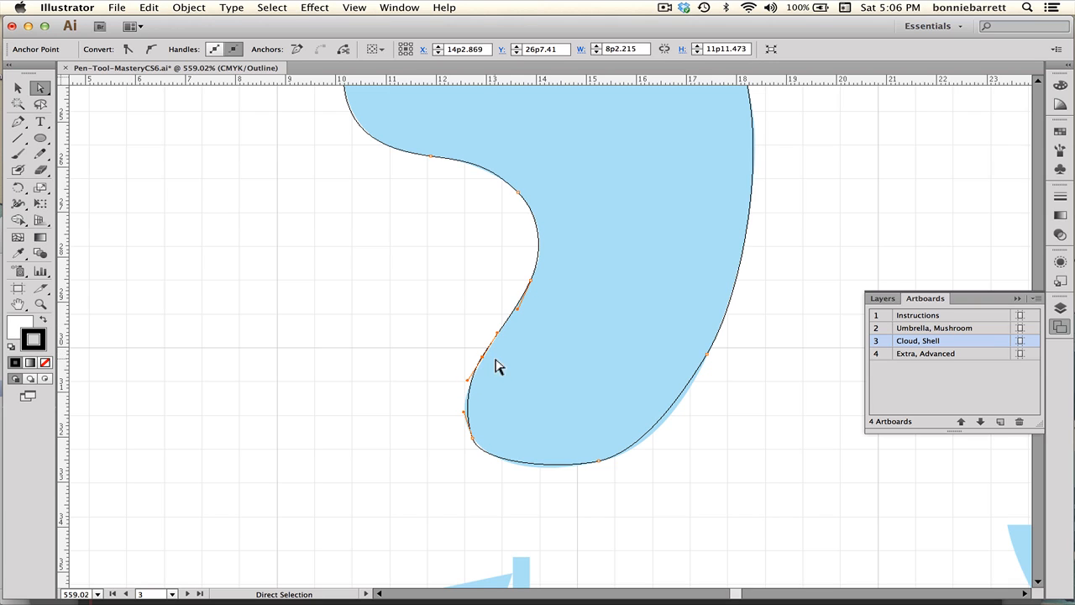
Adjust the heel's anchors and direction handles so the bottom curve follows the template.
left_click_drag(475, 445, 471, 437)
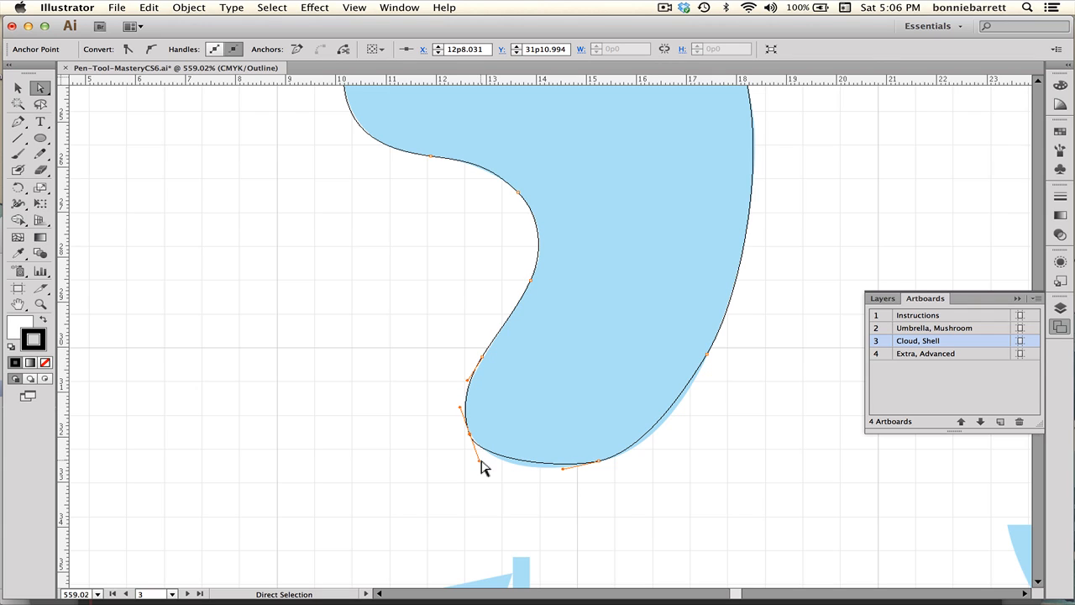
left_click_drag(480, 466, 496, 474)
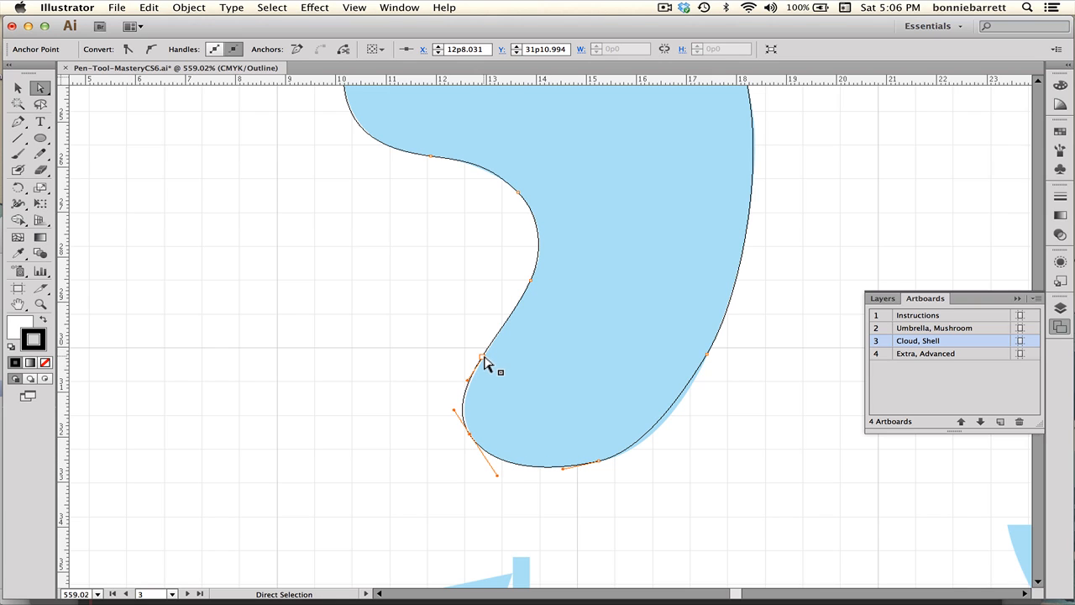
left_click_drag(485, 359, 484, 367)
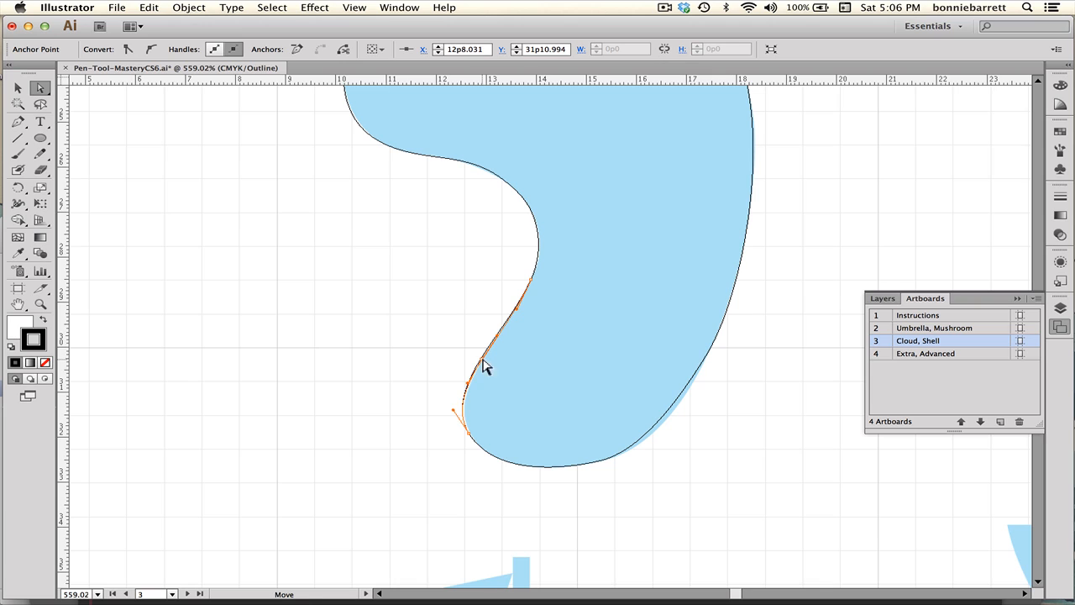
left_click_drag(454, 410, 456, 411)
left_click(598, 462)
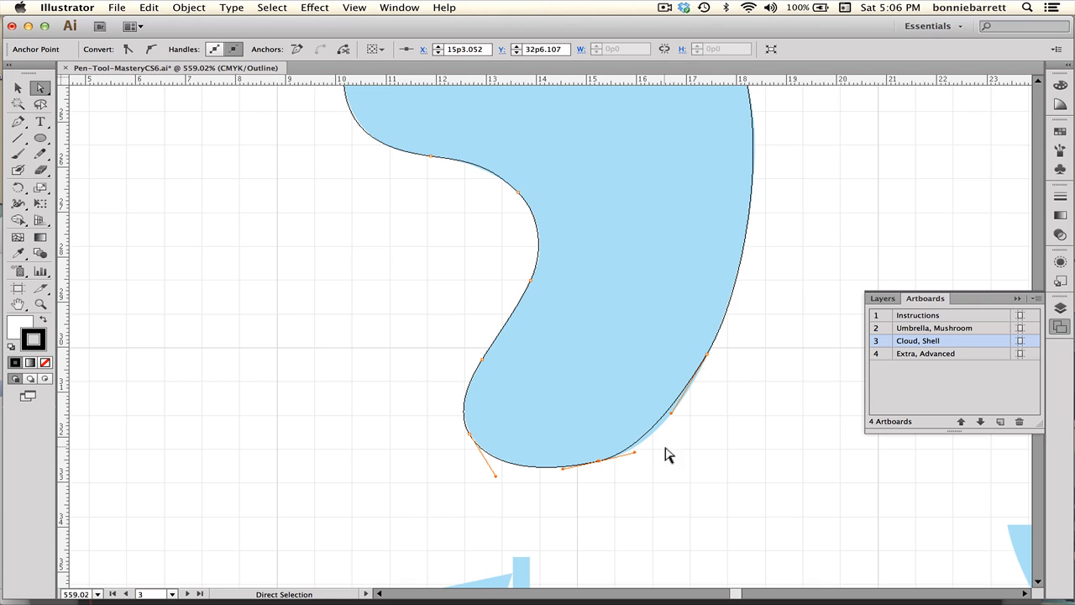
left_click_drag(636, 454, 656, 446)
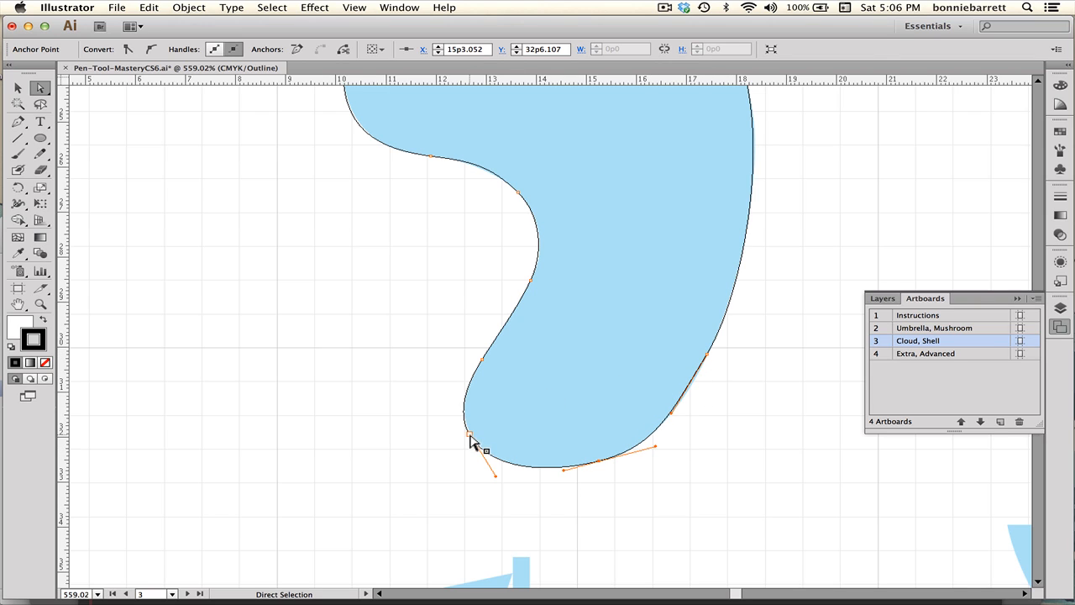
Switch the document to Preview mode and set the foot path's stroke to None.
key("super+0")
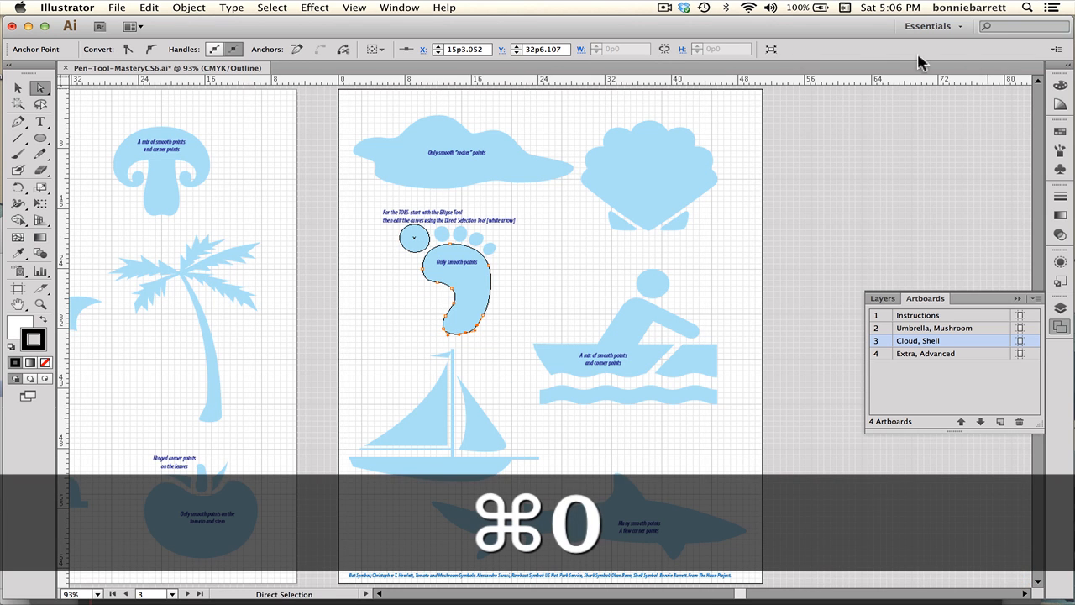
left_click(354, 7)
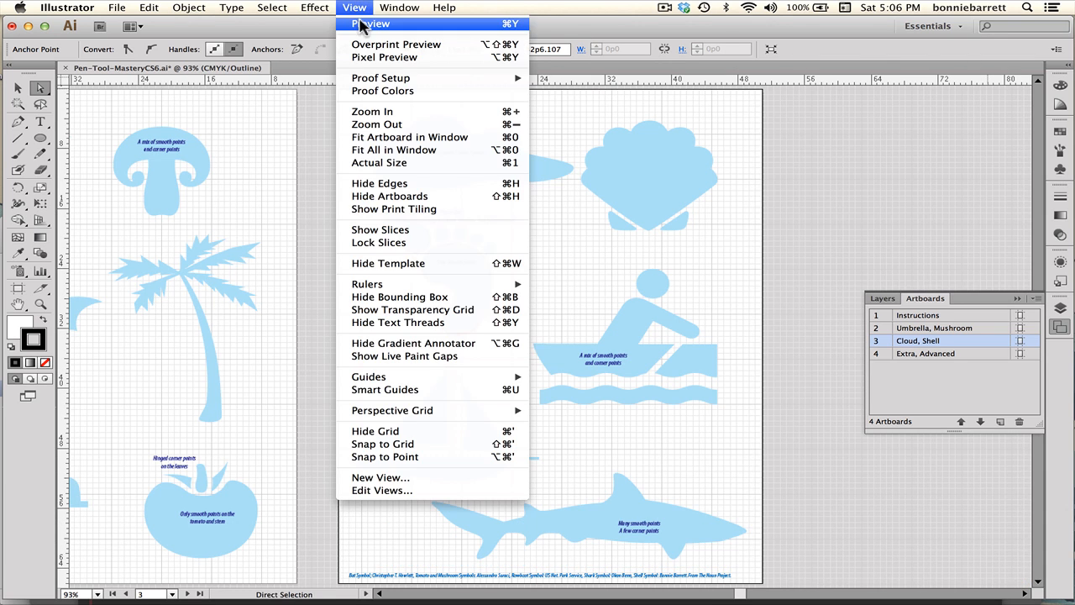
left_click(368, 23)
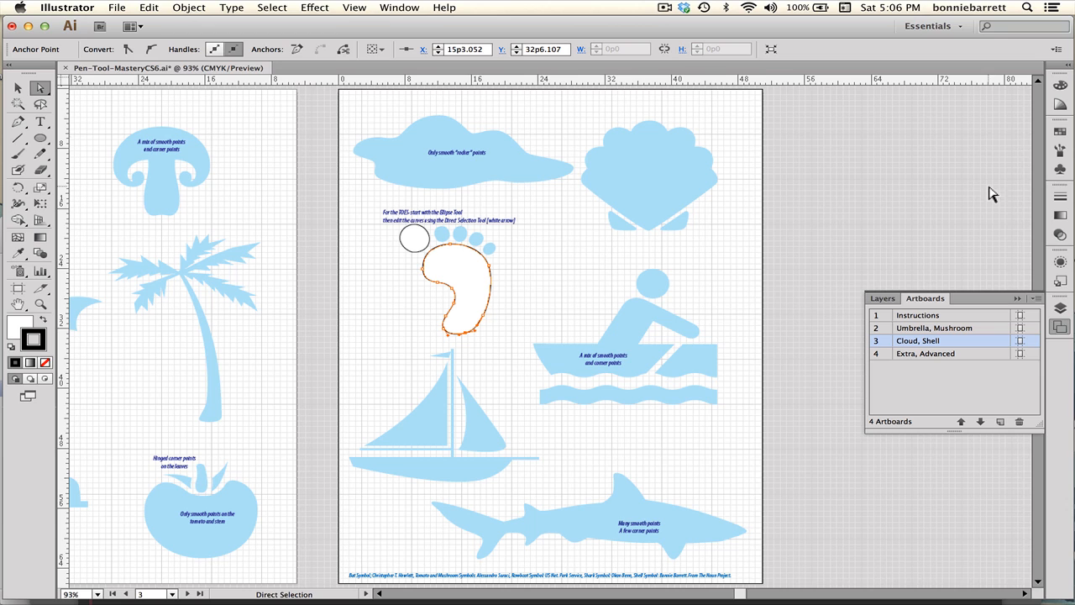
left_click(1061, 132)
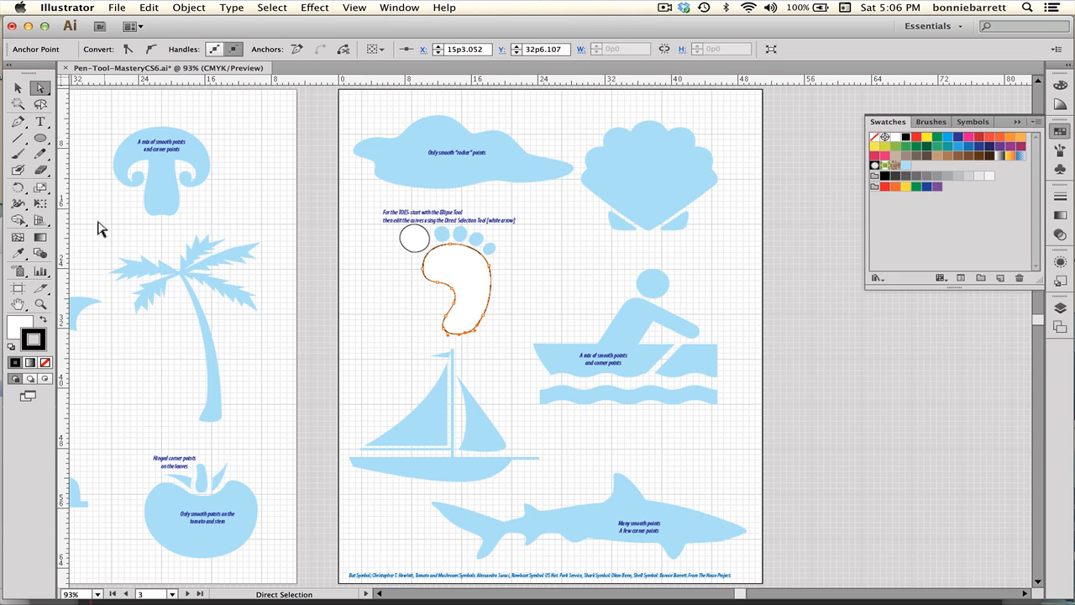
left_click(44, 362)
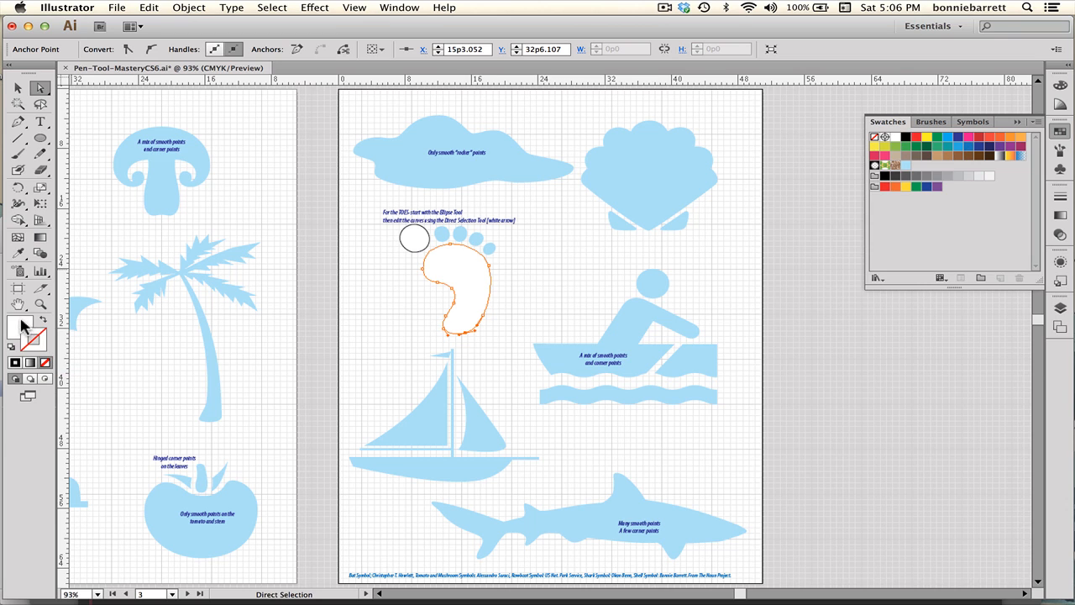
Fill the traced foot path with the tan brown swatch.
left_click(21, 320)
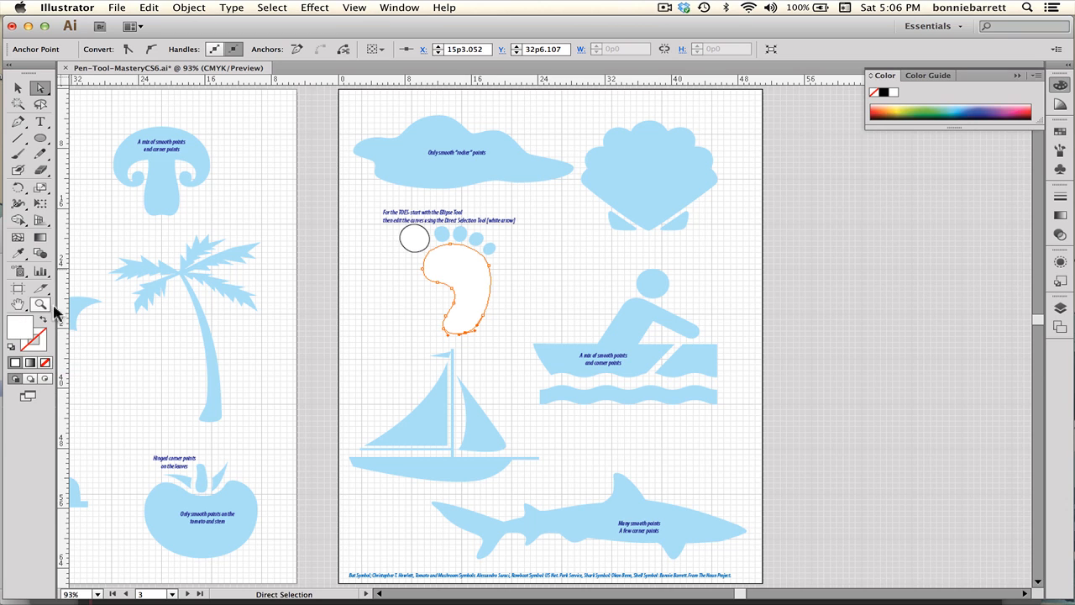
left_click(1060, 132)
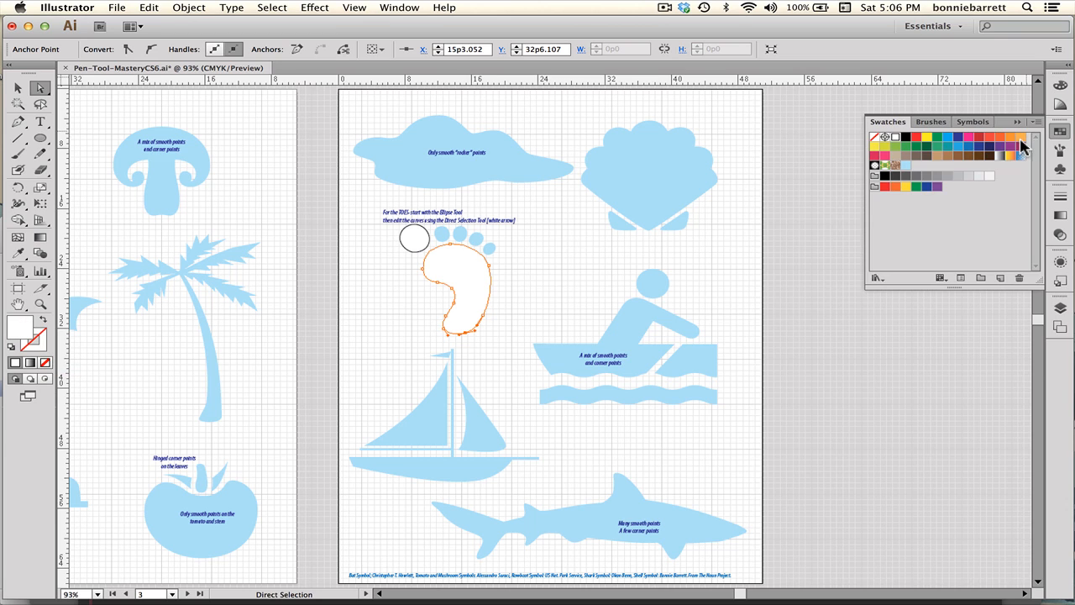
left_click(937, 156)
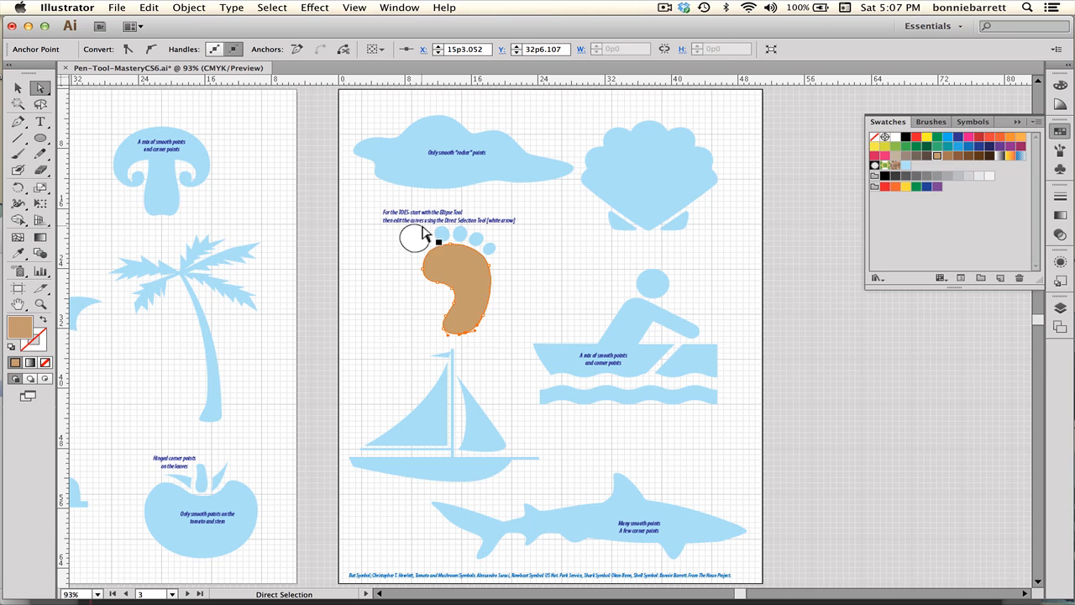
Select the big-toe circle and use the Eyedropper to give it the foot's brown fill.
left_click(422, 234)
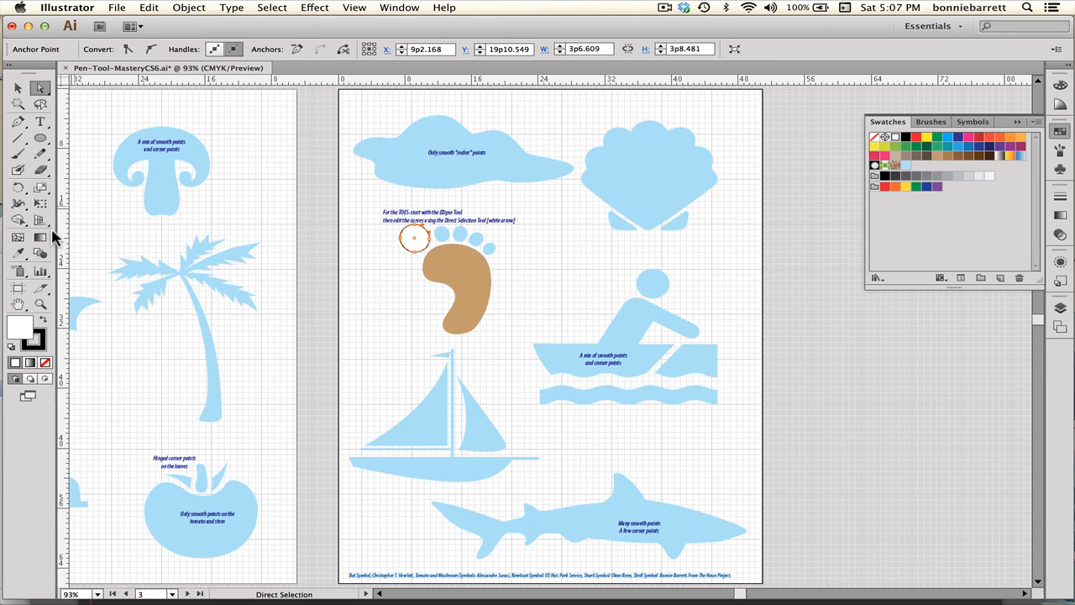
left_click(16, 254)
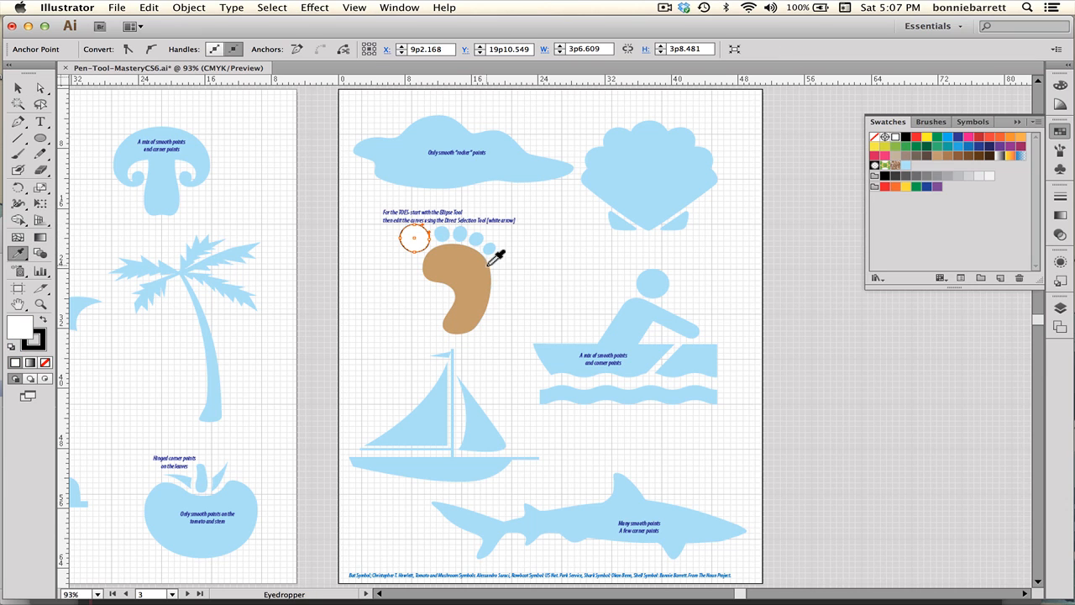
left_click(459, 264)
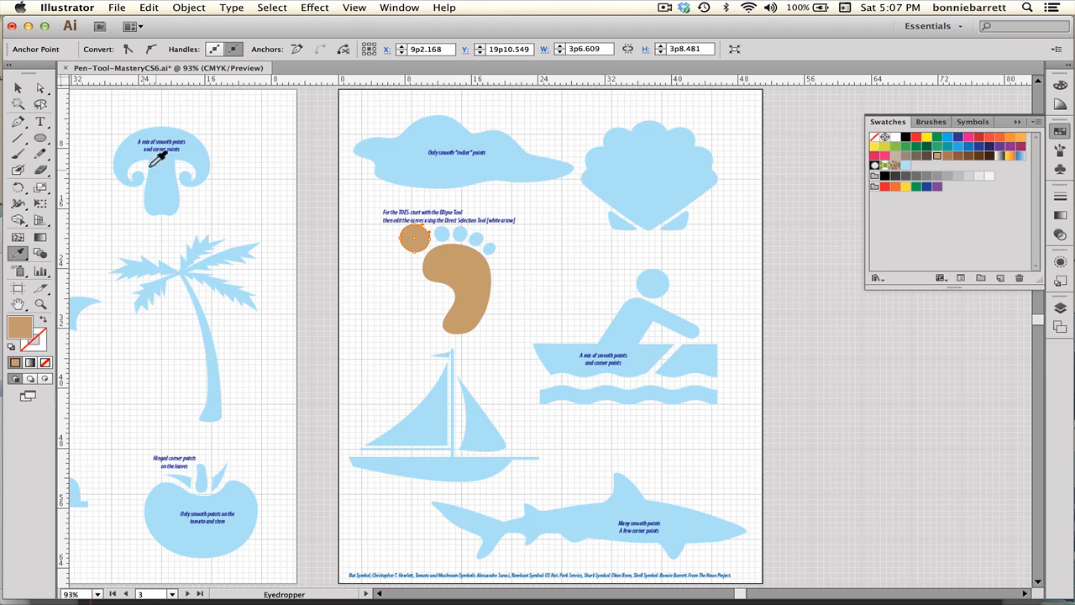
Select the big-toe circle together with the foot shape and group them.
left_click(17, 88)
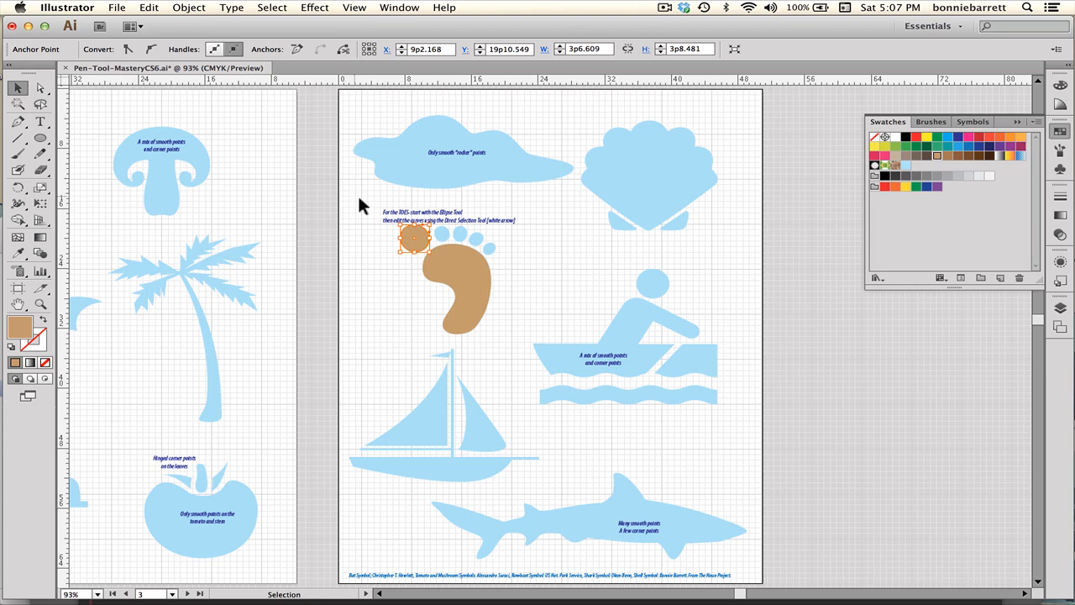
left_click(378, 231)
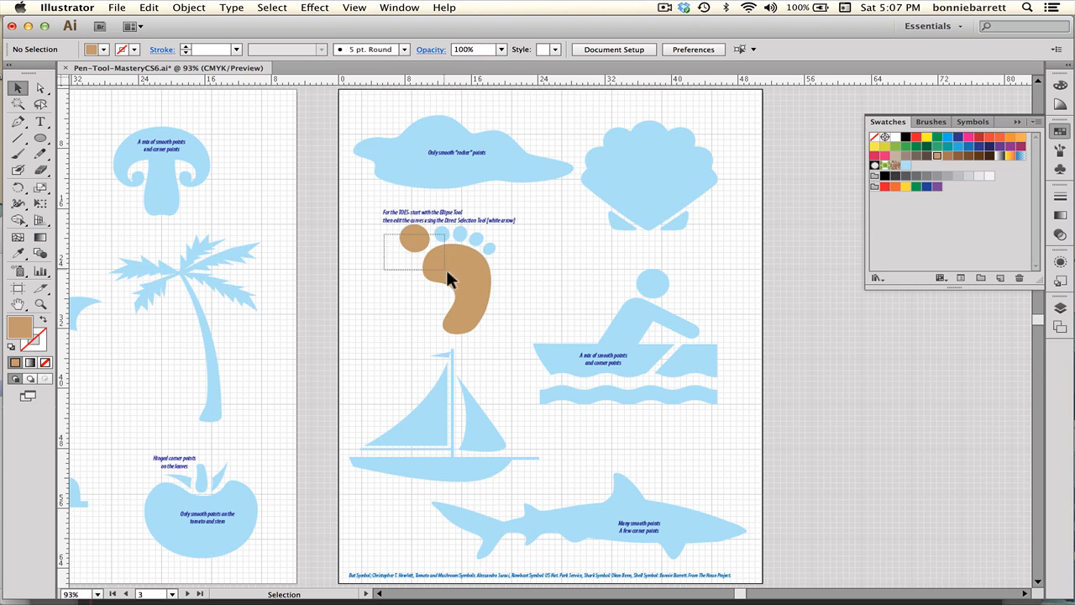
left_click_drag(446, 269, 453, 275)
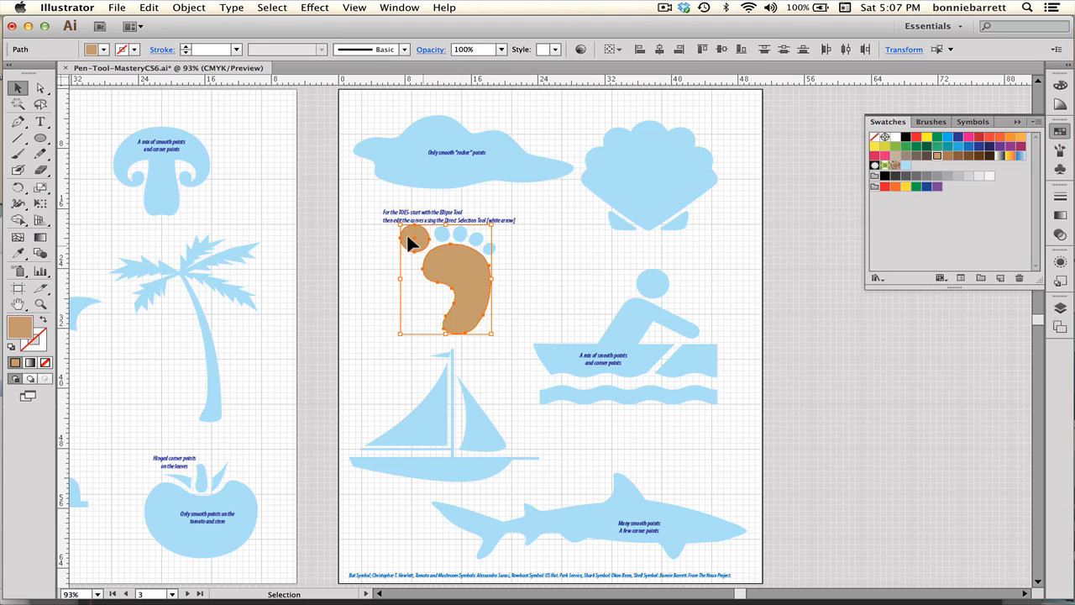
left_click(185, 8)
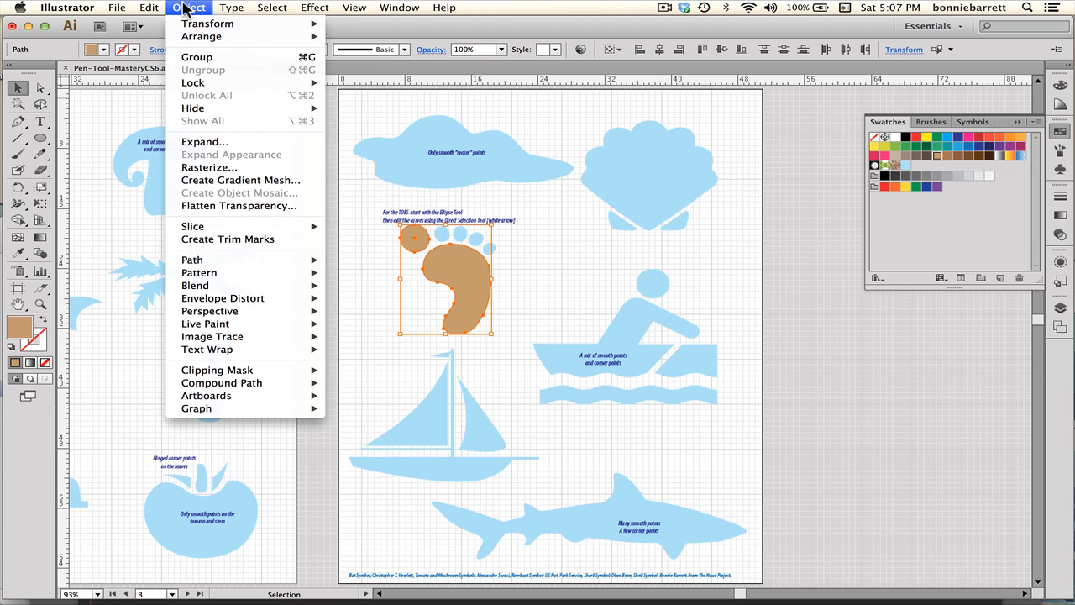
left_click(197, 57)
left_click(372, 234)
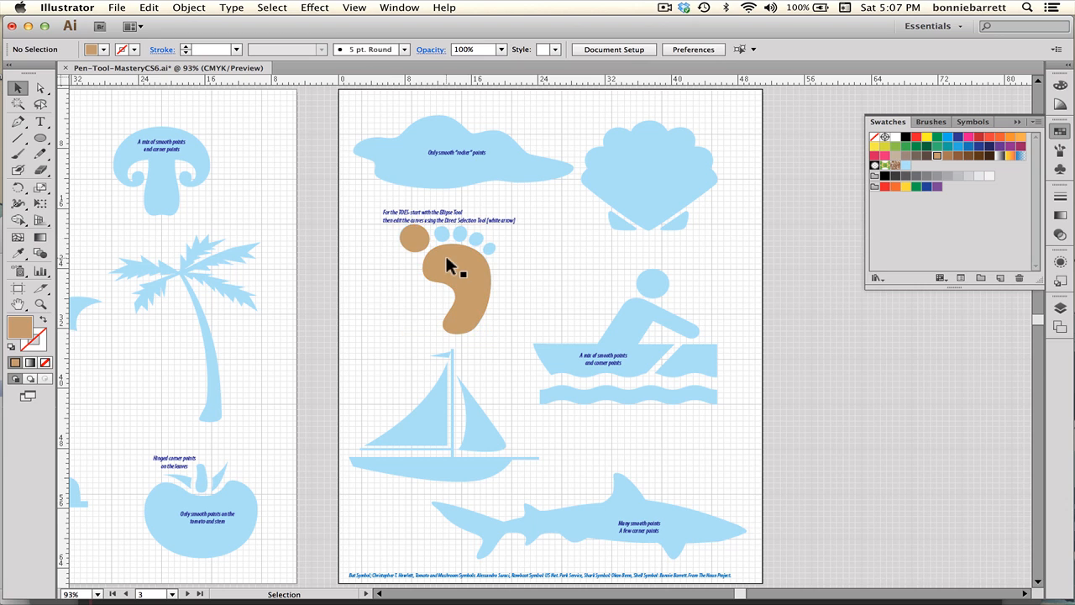
Drag the grouped foot shapes aside and undo the move.
left_click(449, 258)
left_click_drag(448, 259, 359, 212)
key("super+z")
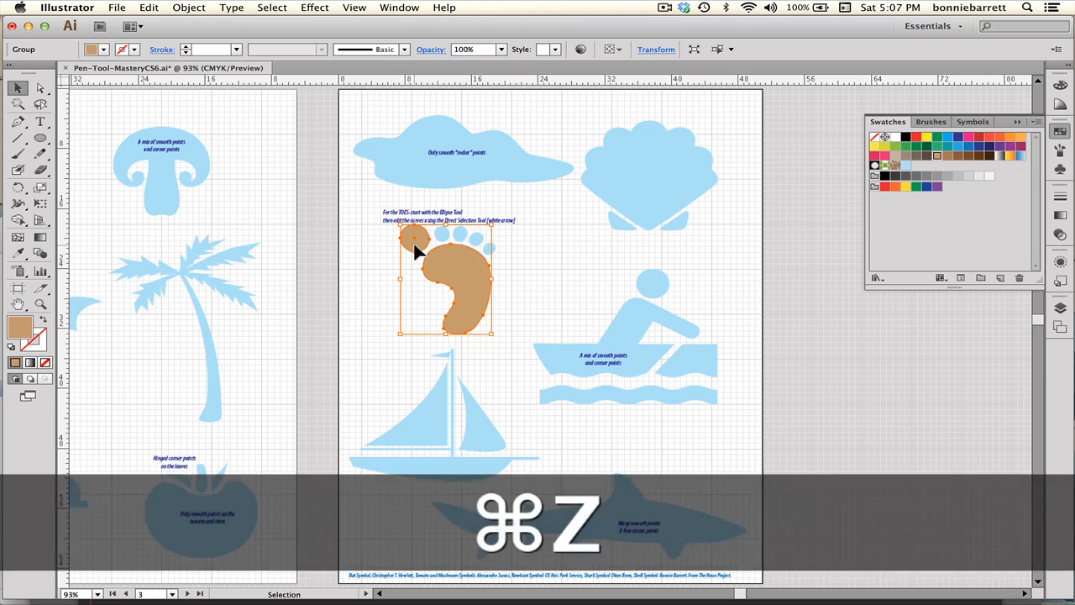
key("super+shift")
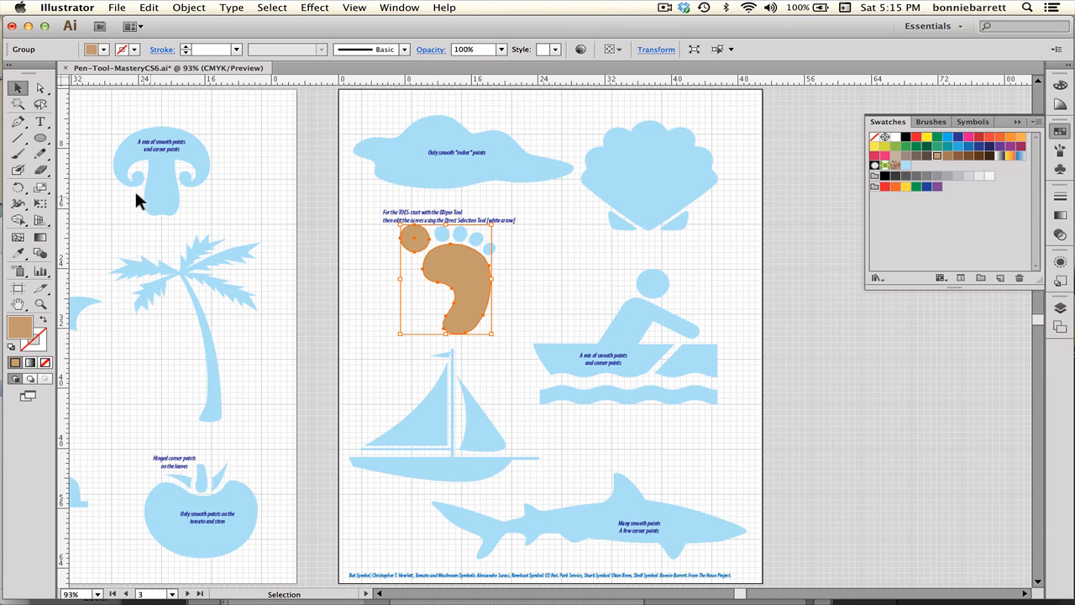
Zoom in on the rower template, draw an ellipse over the rower's head and nudge it into place.
left_click(41, 304)
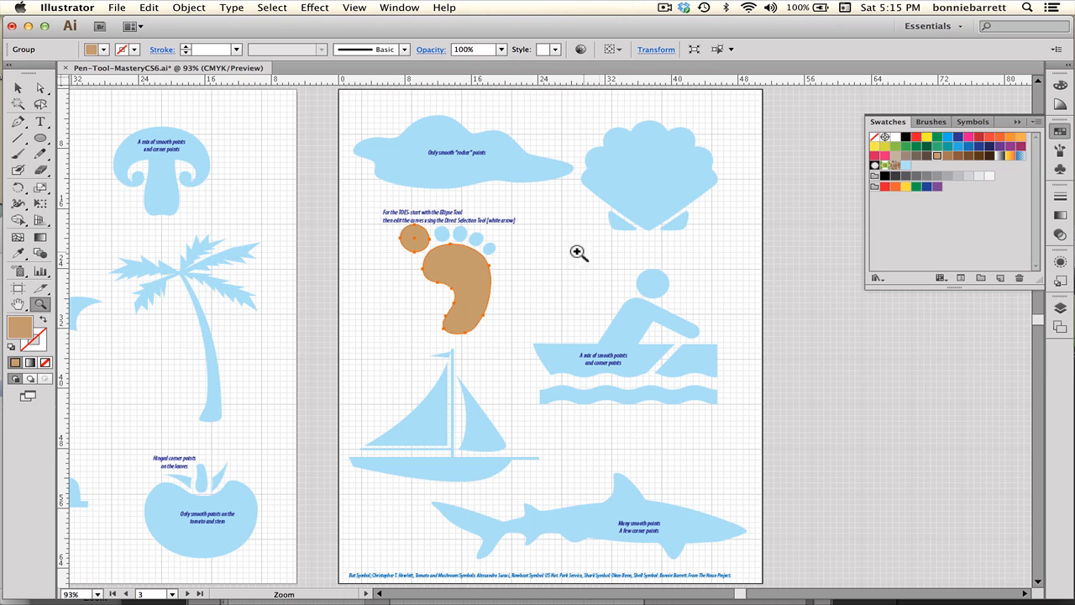
left_click_drag(521, 253, 750, 446)
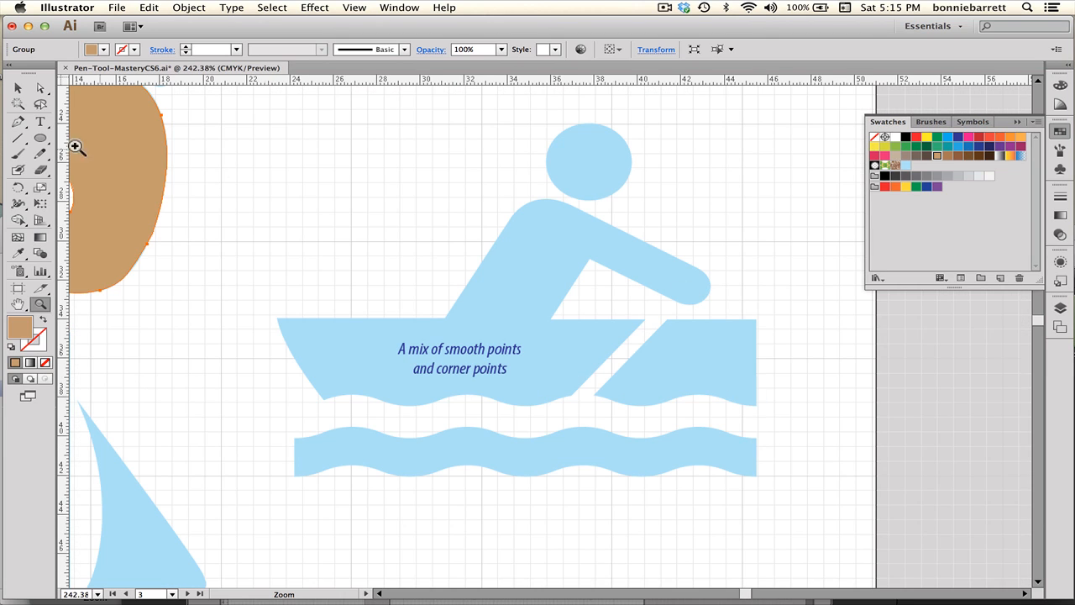
left_click(40, 140)
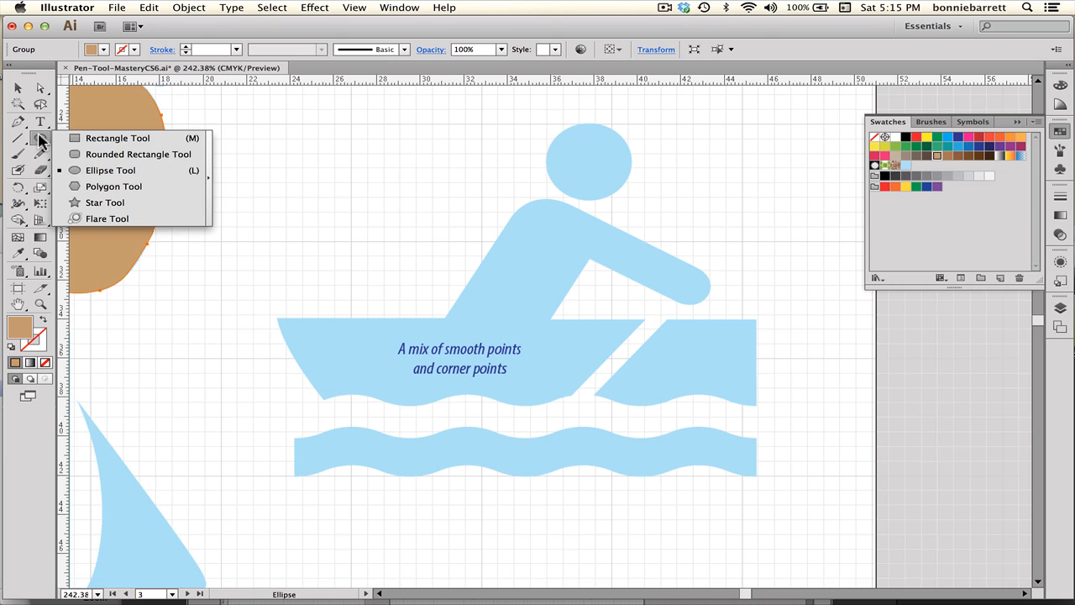
left_click(117, 171)
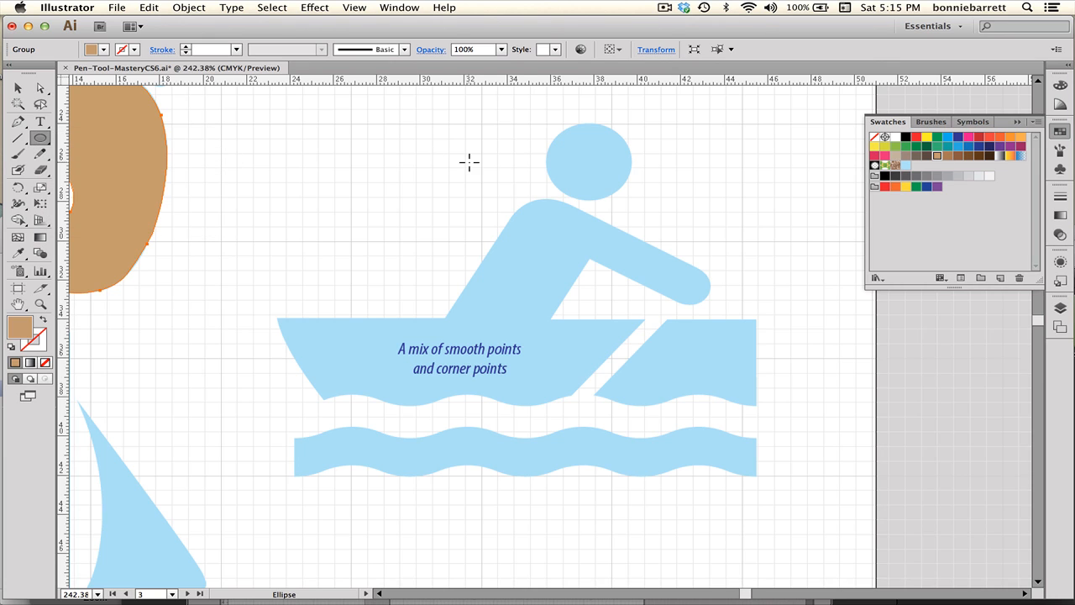
left_click_drag(588, 157, 630, 193)
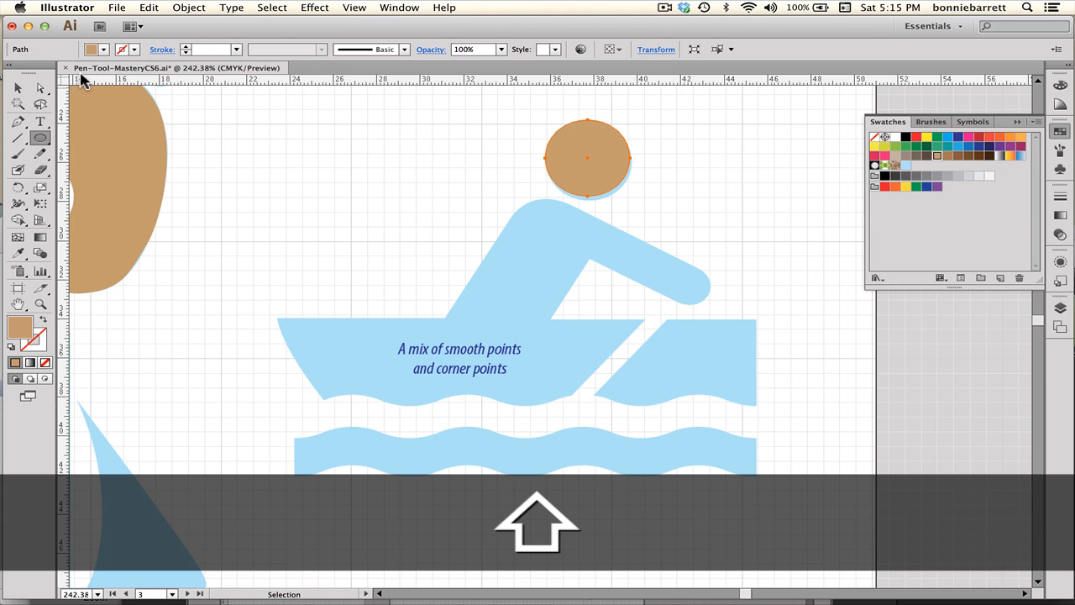
left_click(17, 87, "shift")
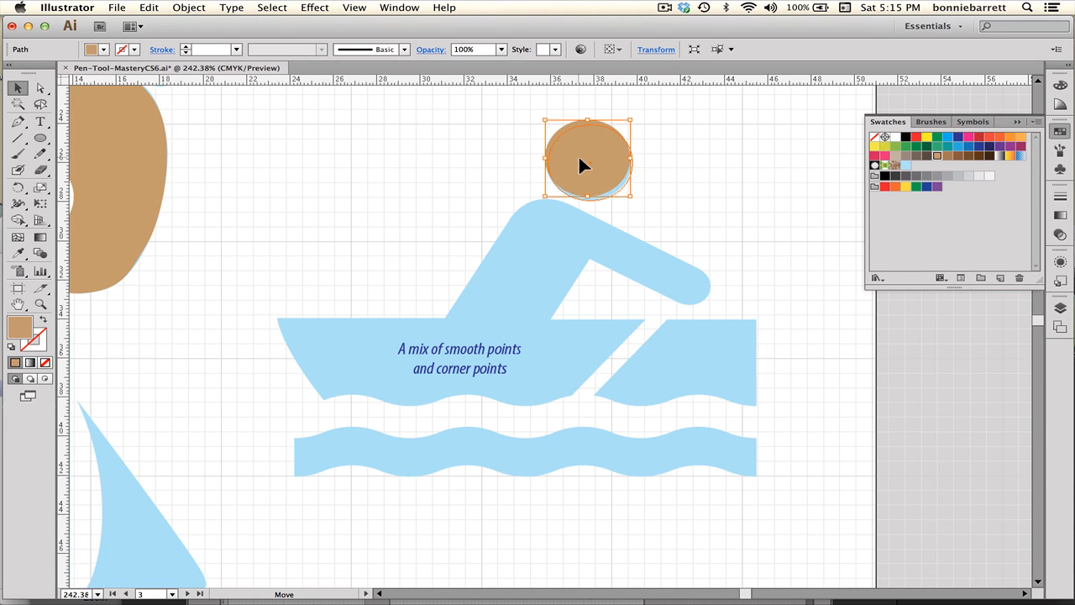
left_click_drag(573, 151, 576, 155)
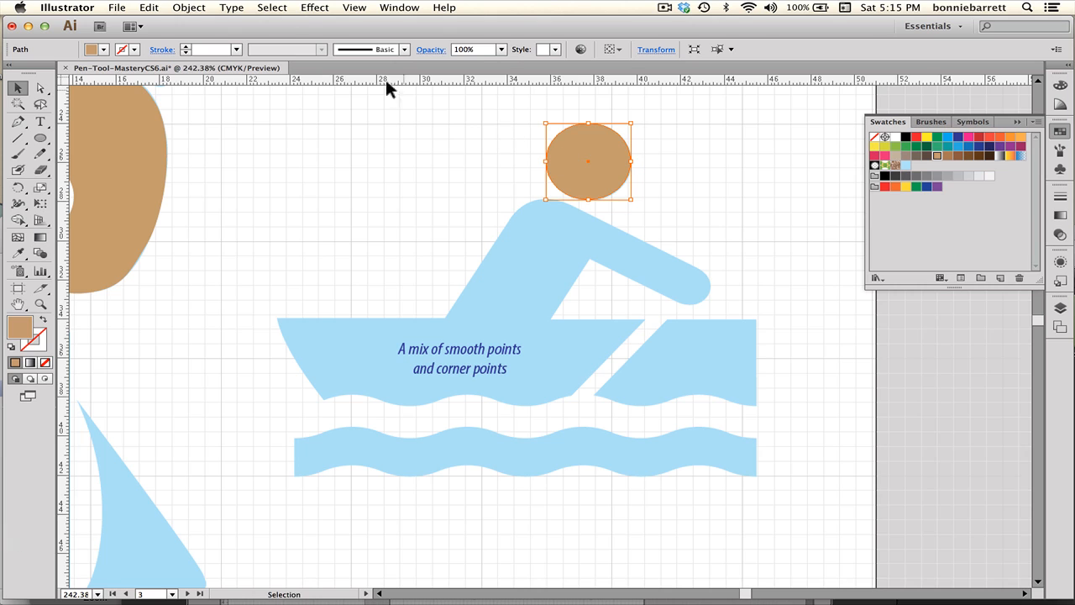
Switch the view to Outline mode and reset to the default white fill and black stroke.
left_click(354, 8)
left_click(363, 23)
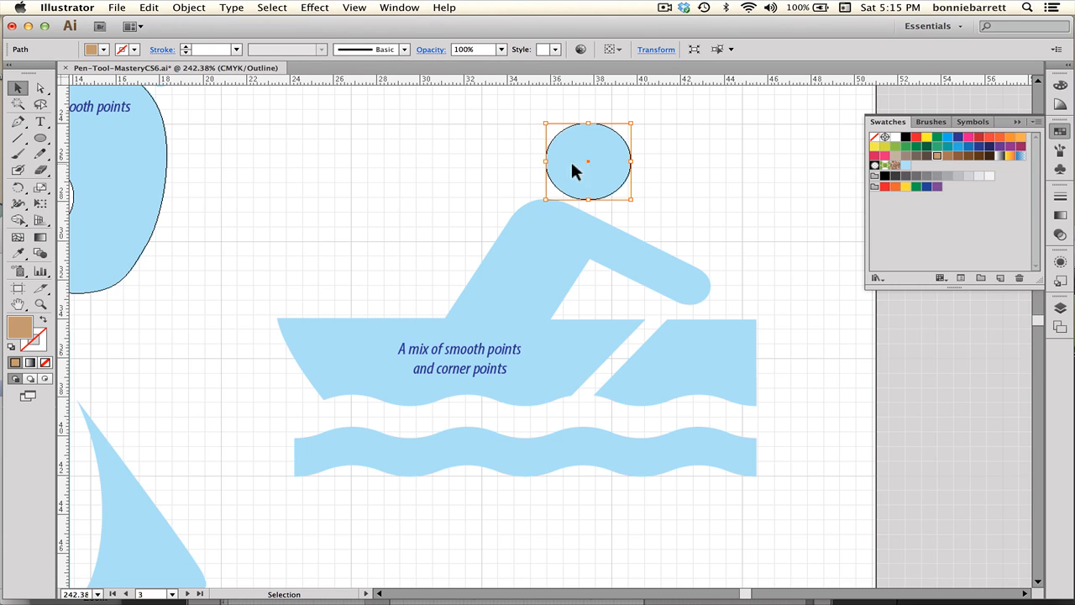
left_click(46, 363)
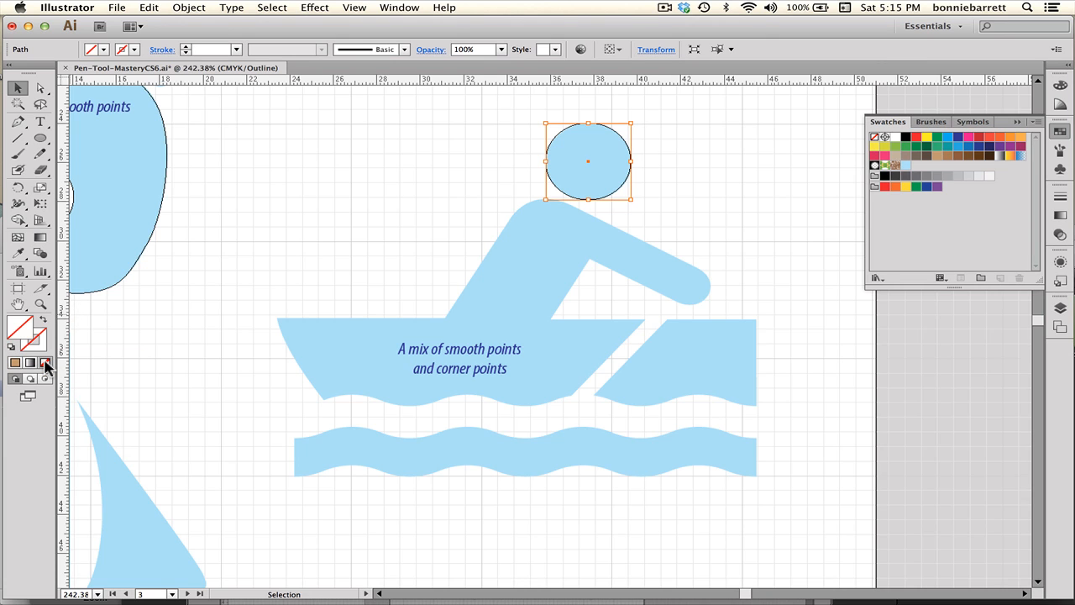
left_click(10, 347)
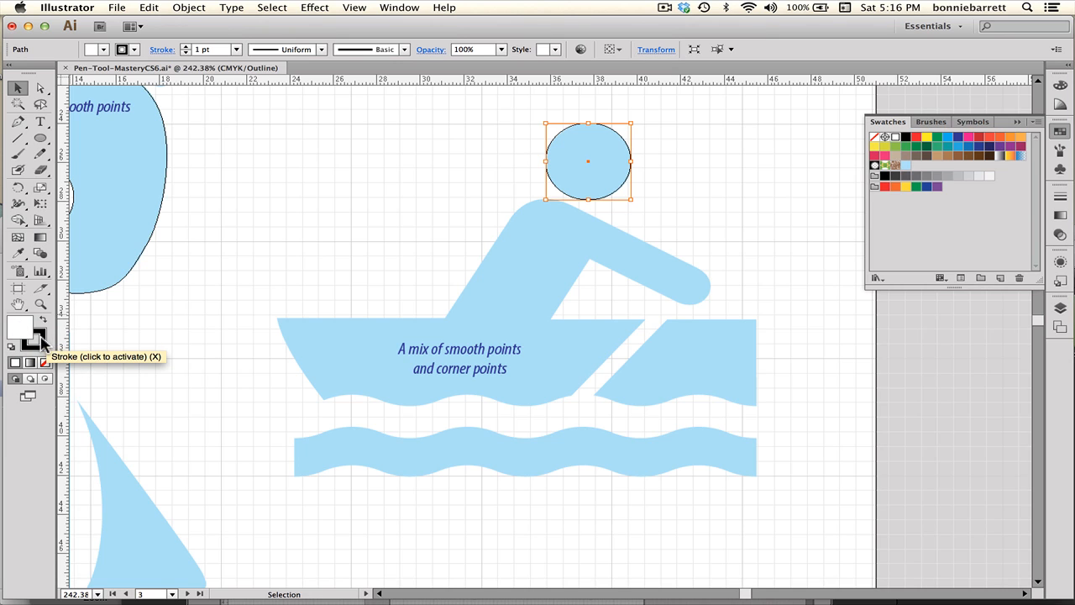
left_click(40, 339)
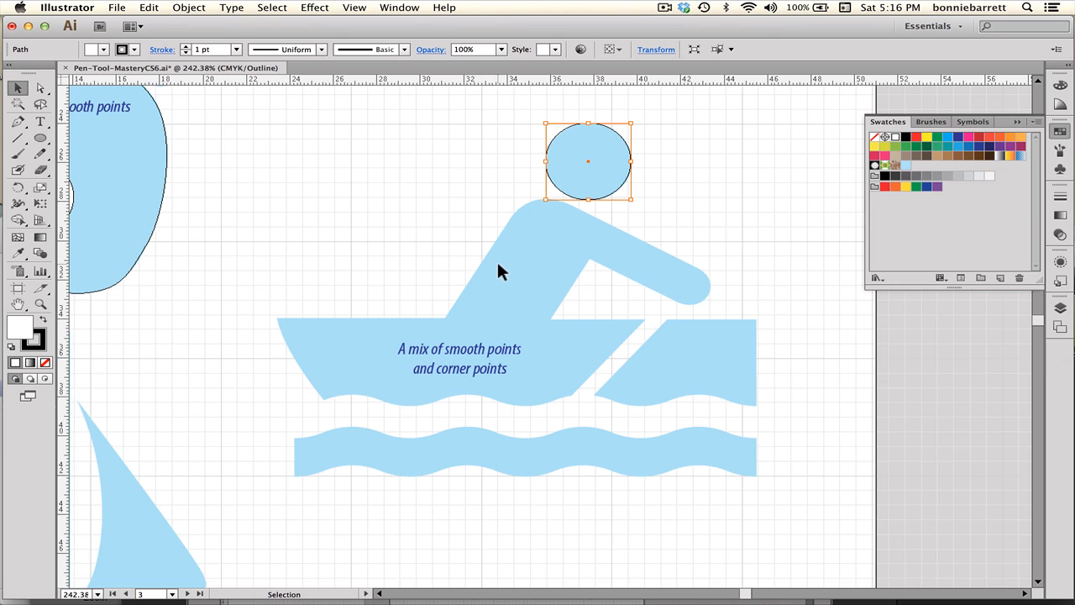
Start a Pen path at the boat's left corner, tracing along the gunwale and up the rower's back to the shoulder.
left_click(18, 121)
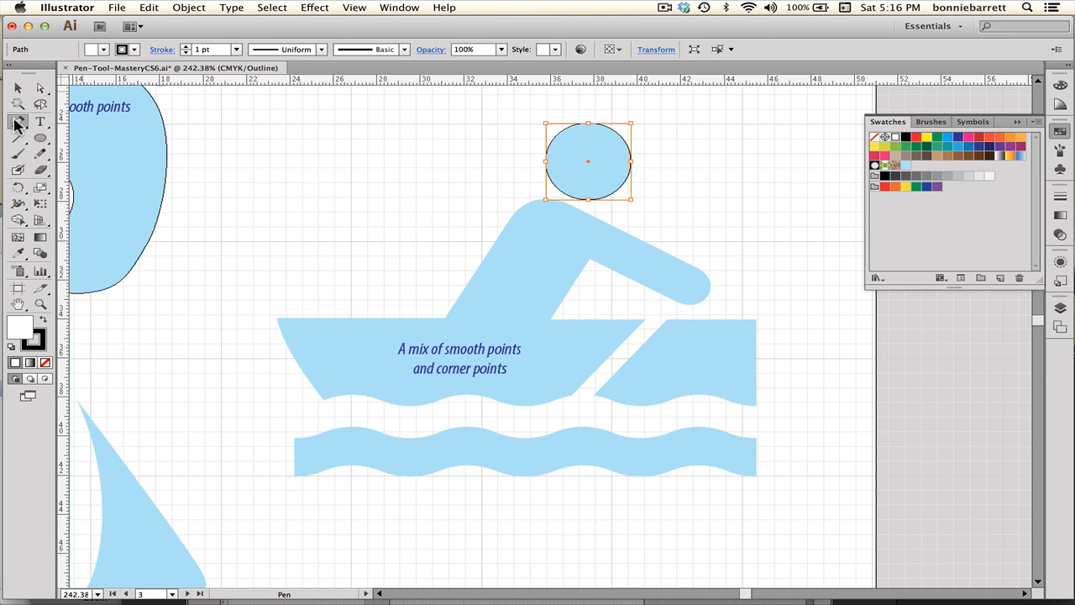
left_click(277, 318)
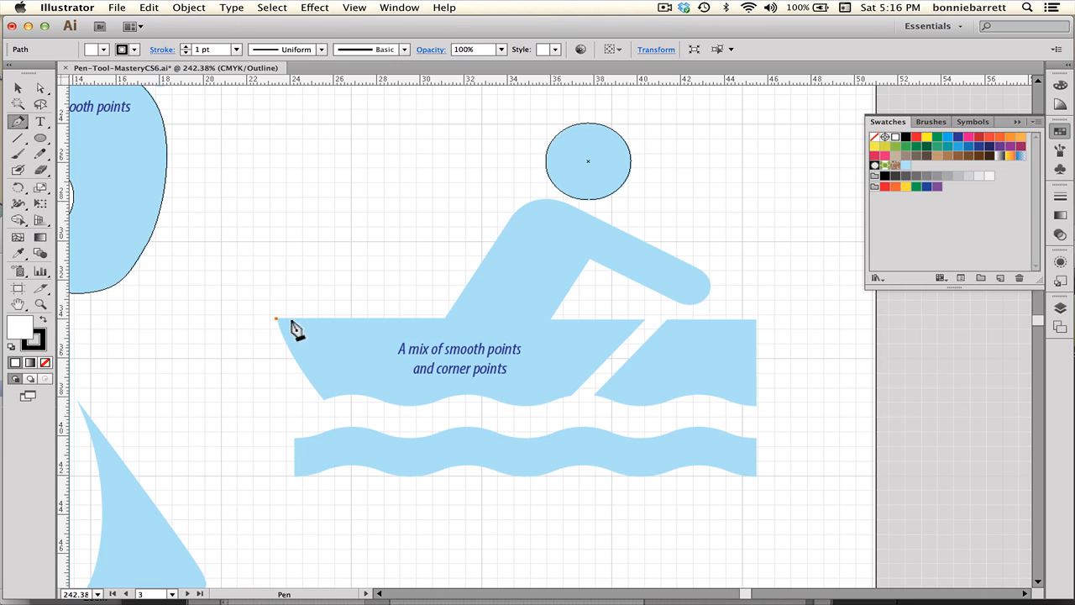
key("shift")
left_click(445, 320, "shift")
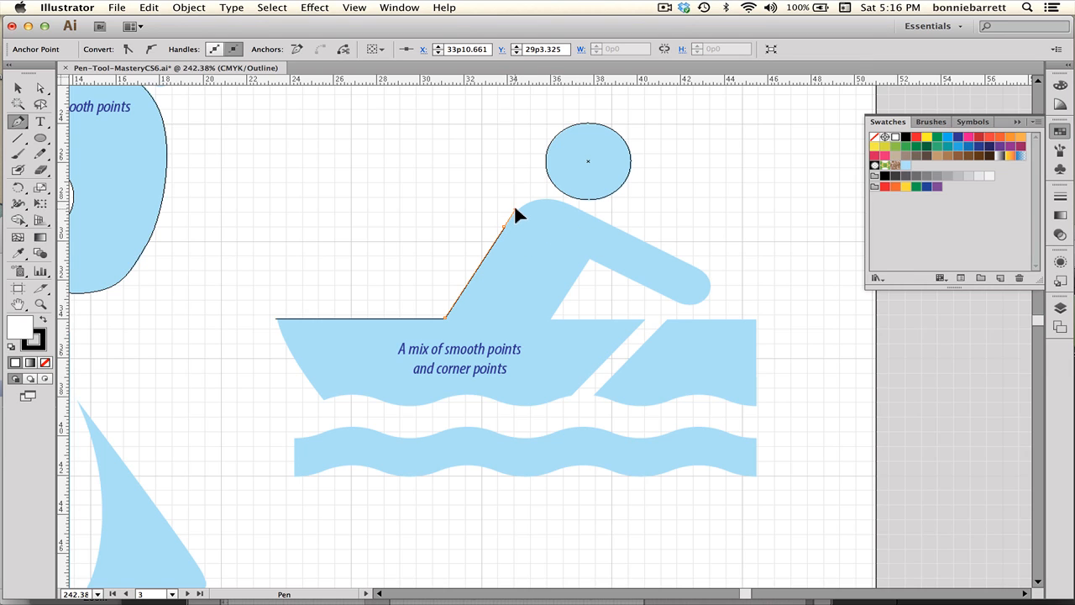
left_click_drag(515, 208, 515, 209)
left_click_drag(583, 215, 600, 215)
Continue the Pen path around the rower's hand and back along the underside of the arm.
left_click(694, 270)
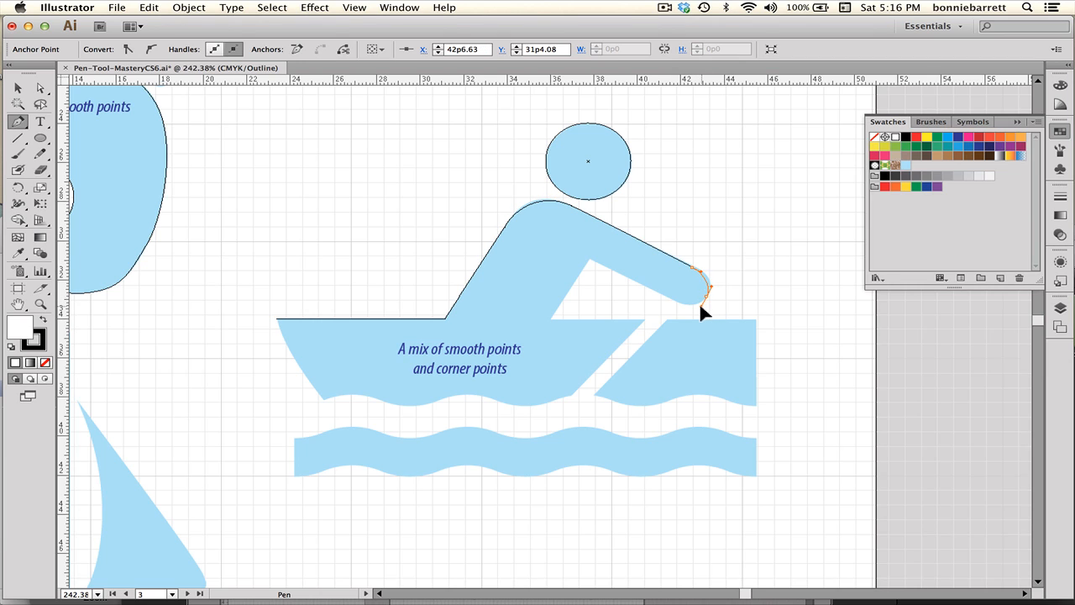
left_click_drag(696, 307, 657, 293)
left_click(670, 299)
left_click(589, 260)
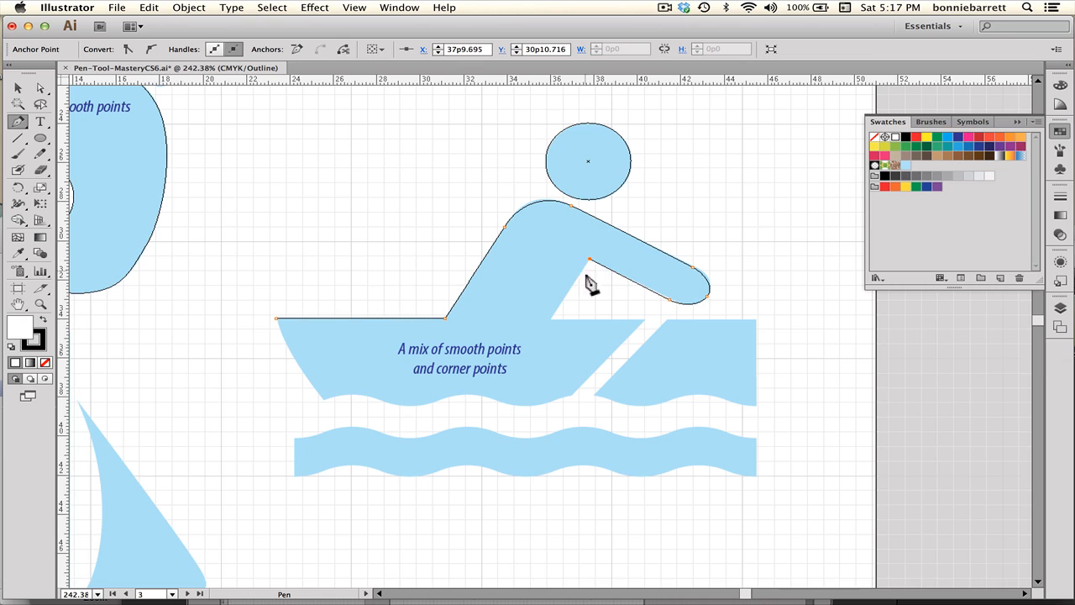
Continue the path down to the boat's gunwale, out to its front tip, and to its lower front corner.
left_click(550, 320)
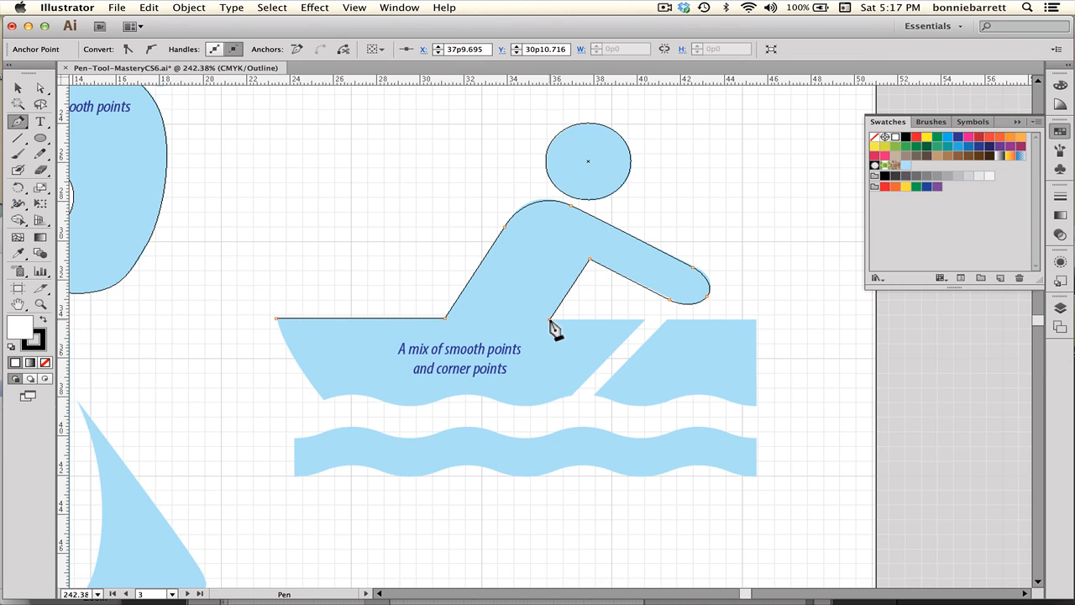
left_click(644, 320)
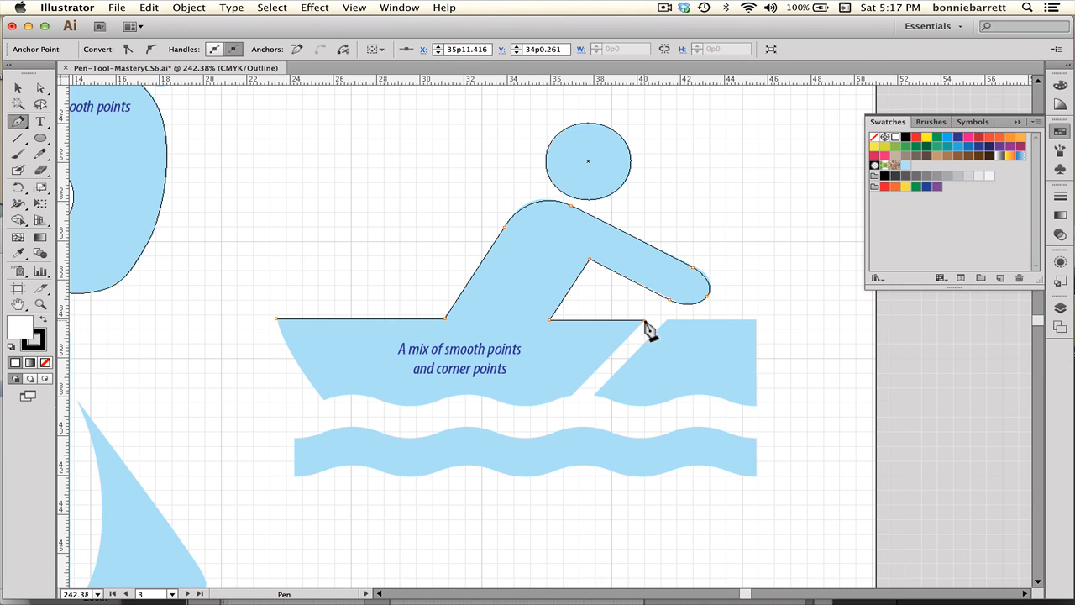
left_click(572, 395)
left_click_drag(568, 398, 563, 404)
Zoom in on the bow and continue the path from the boat's left corner with a curve down to a corner point at the bottom.
left_click(39, 304)
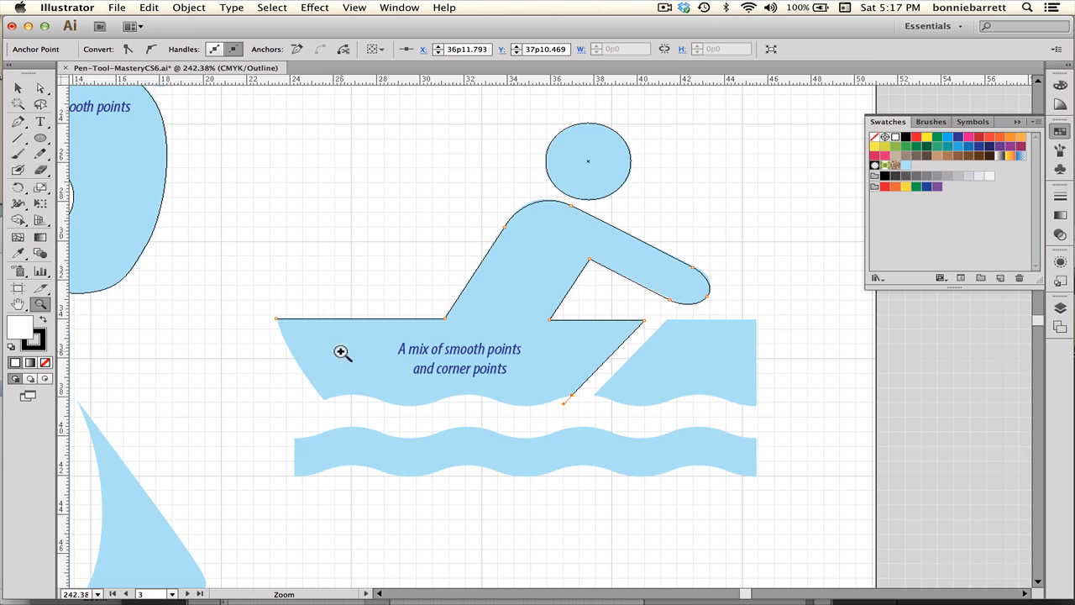
left_click_drag(253, 298, 654, 446)
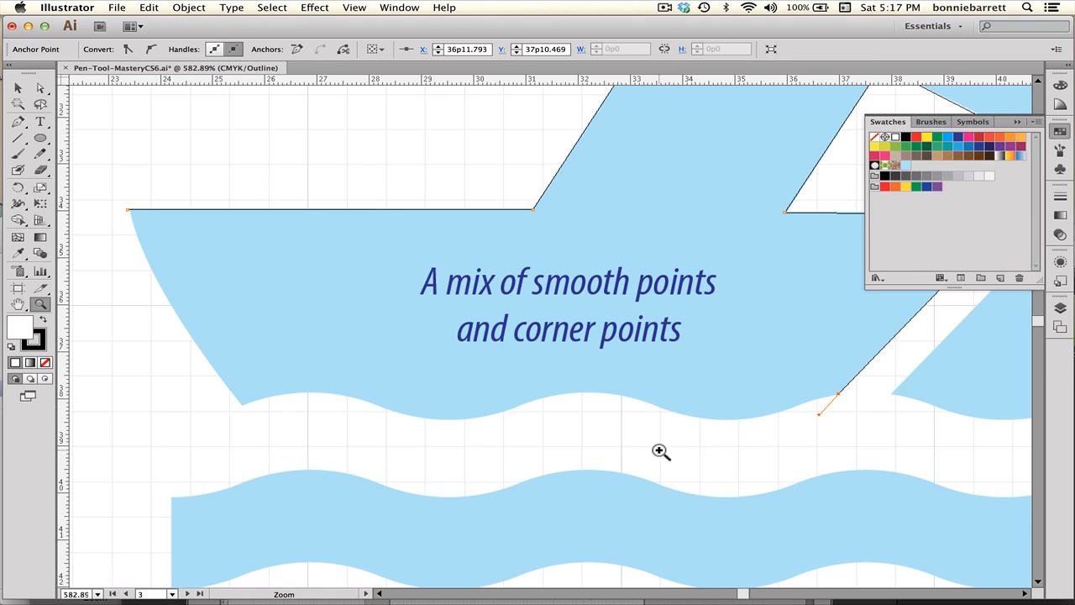
left_click(18, 121)
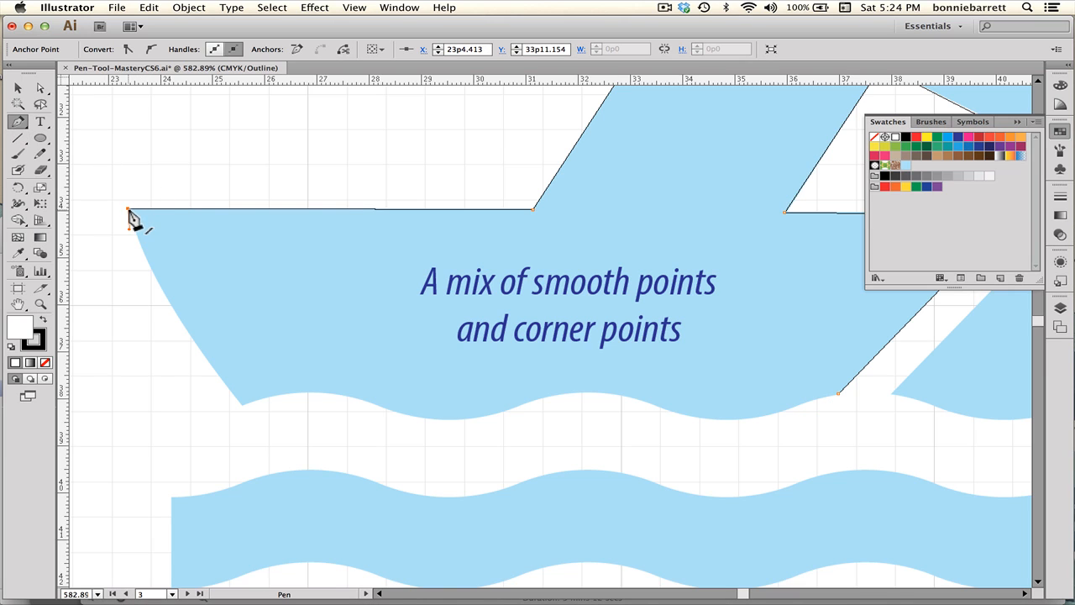
left_click(126, 208)
left_click_drag(127, 209, 131, 223)
left_click_drag(241, 404, 267, 425)
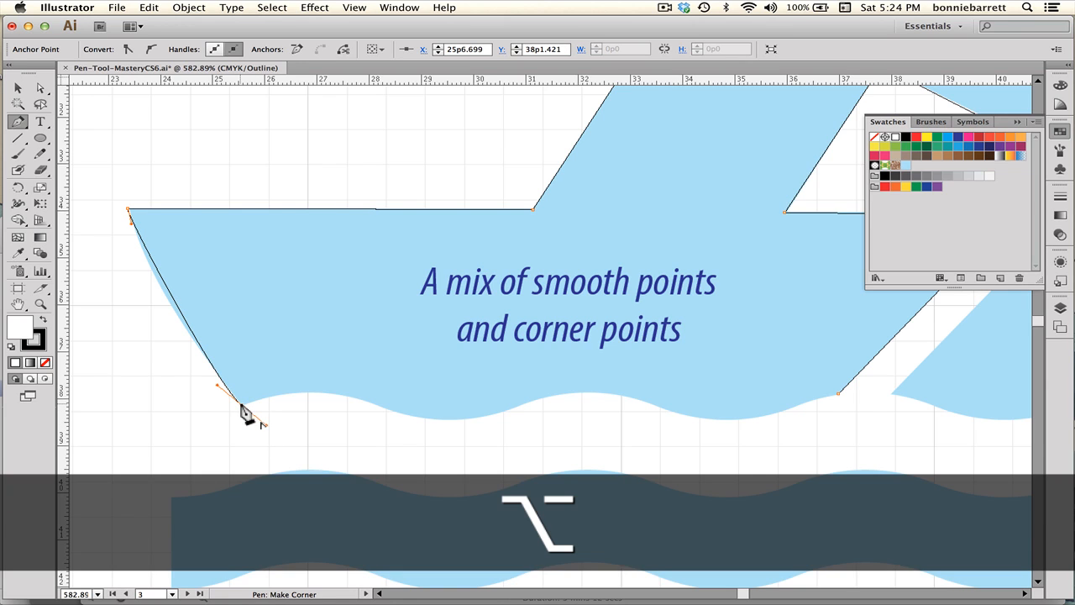
left_click(242, 403, "alt")
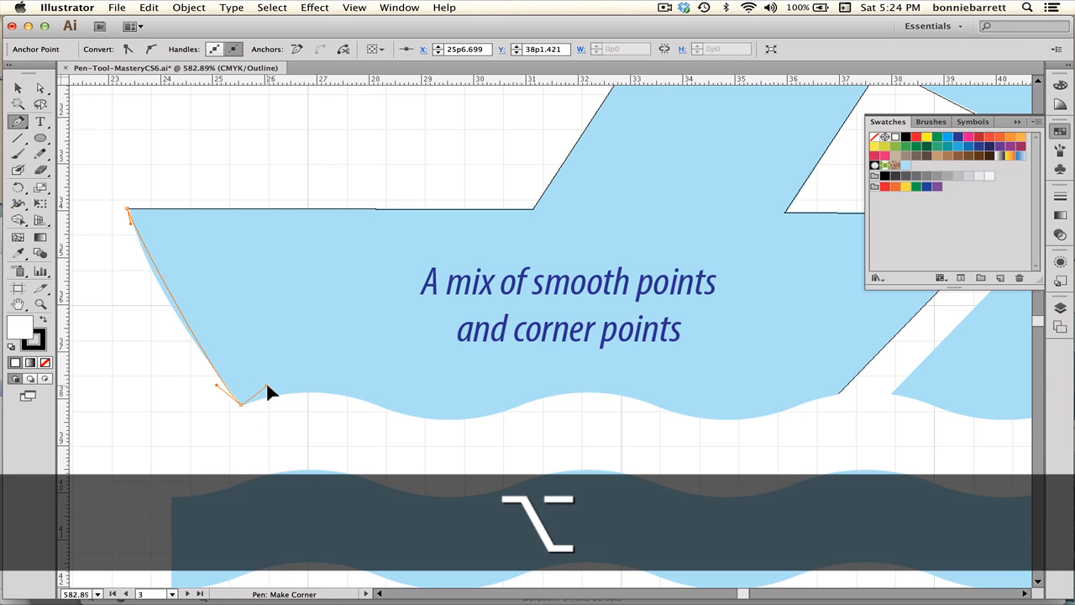
left_click_drag(268, 386, 267, 386)
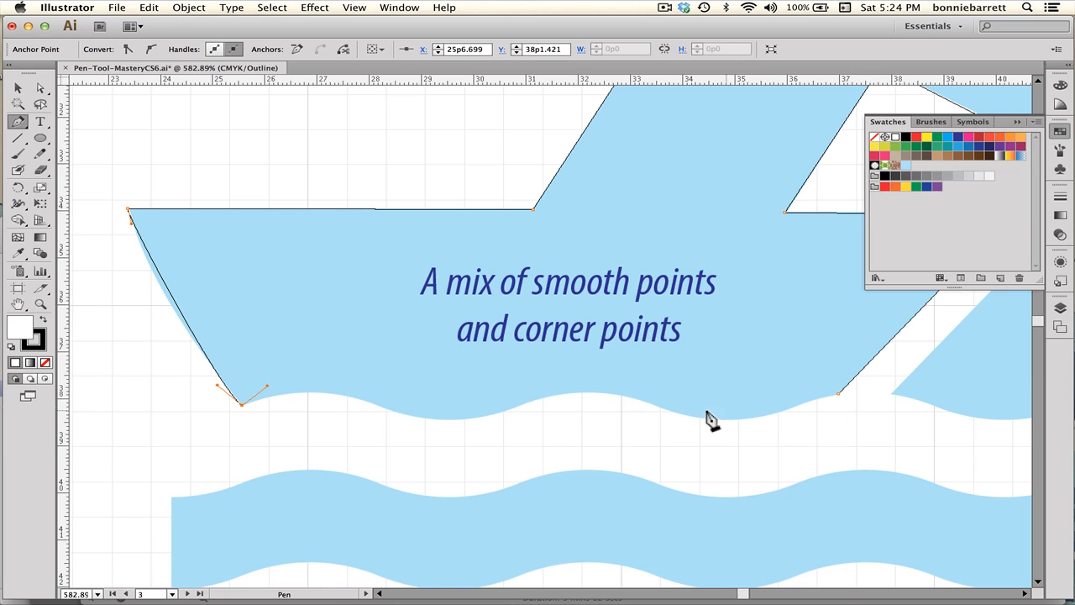
Continue the Pen path along the boat's wavy bottom, adding smooth points at the first crest, the trough and the second crest.
left_click(317, 393)
left_click_drag(324, 391, 331, 392)
key("shift")
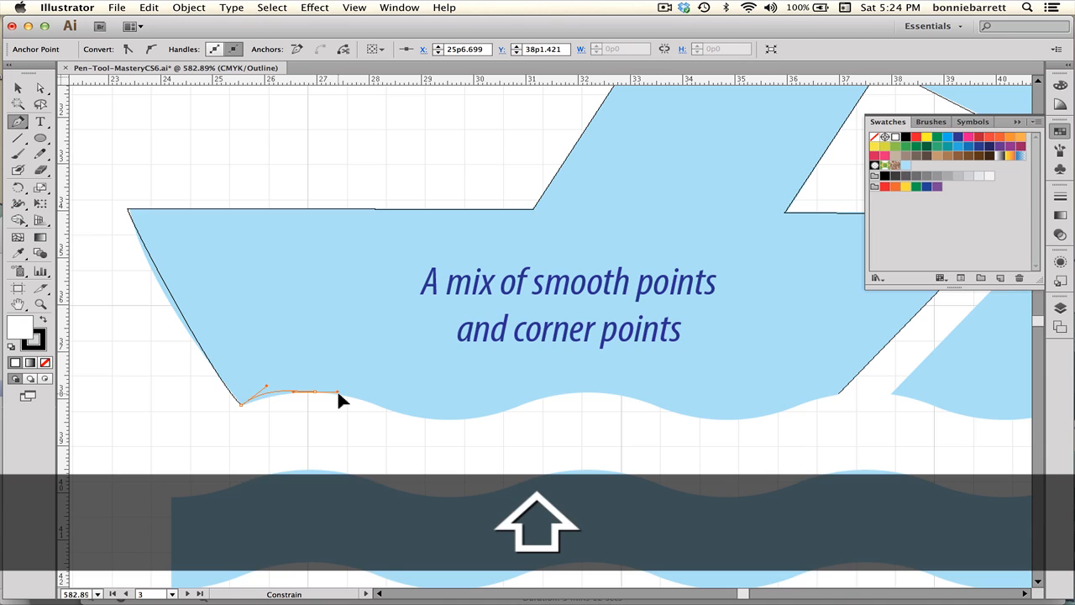
left_click_drag(337, 388, 337, 389)
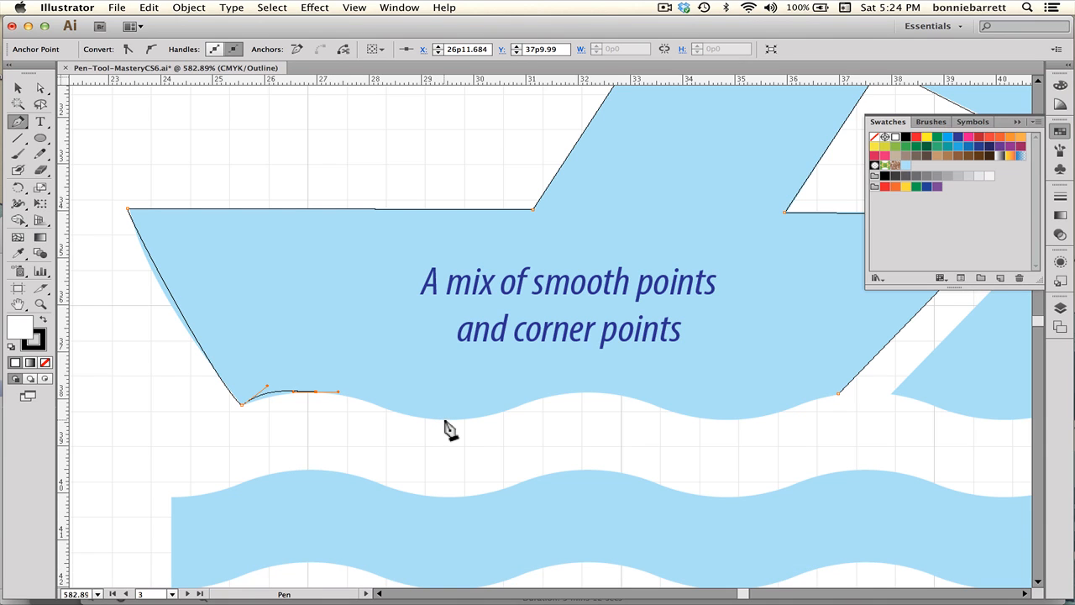
left_click(445, 421)
left_click_drag(445, 420, 480, 420)
left_click(584, 392)
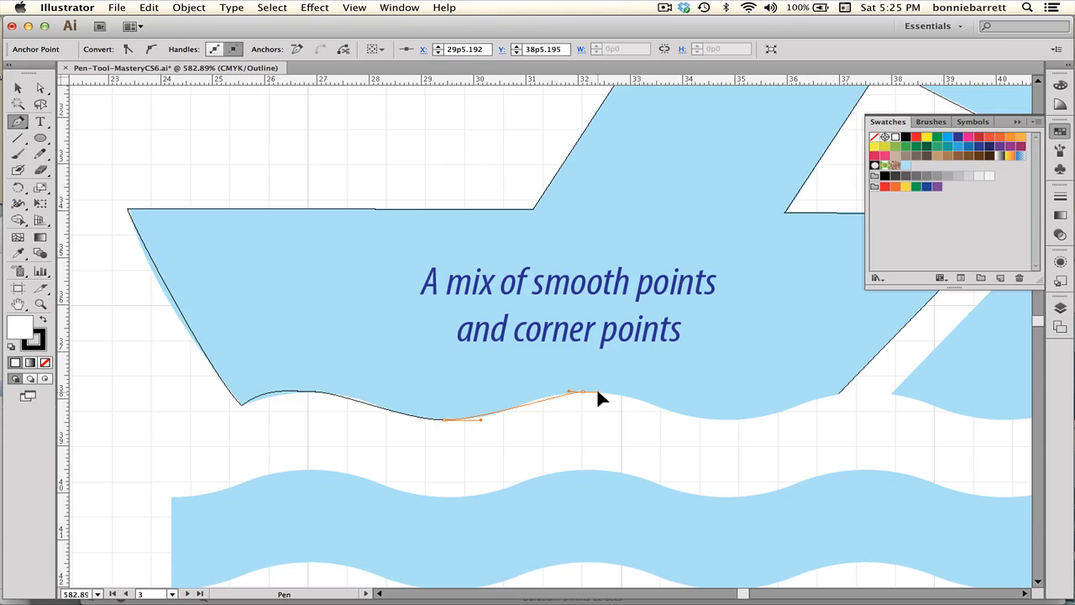
left_click_drag(597, 392, 620, 391)
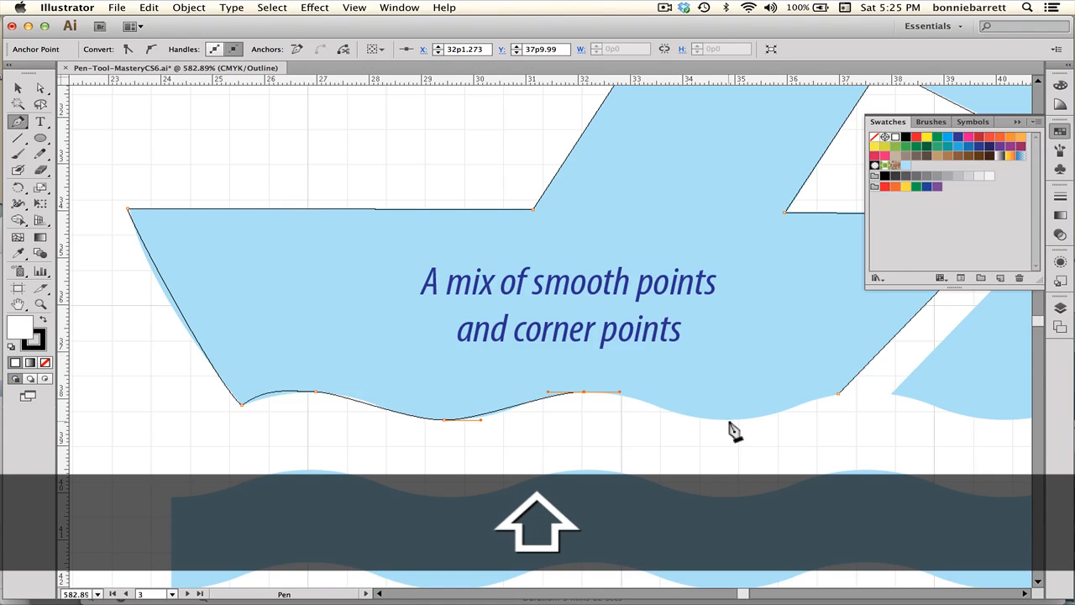
Add a smooth point at the next trough and a corner point at the bottom's right end, finishing the boat outline.
left_click(729, 420)
left_click_drag(739, 420, 761, 420)
left_click(837, 393)
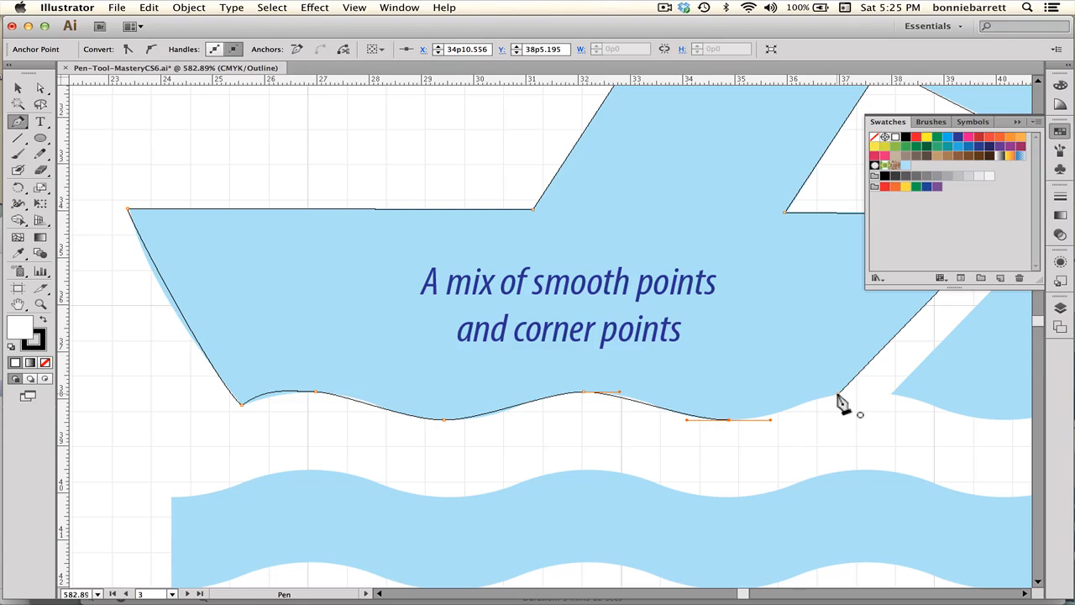
left_click(838, 394)
left_click_drag(839, 393, 877, 388)
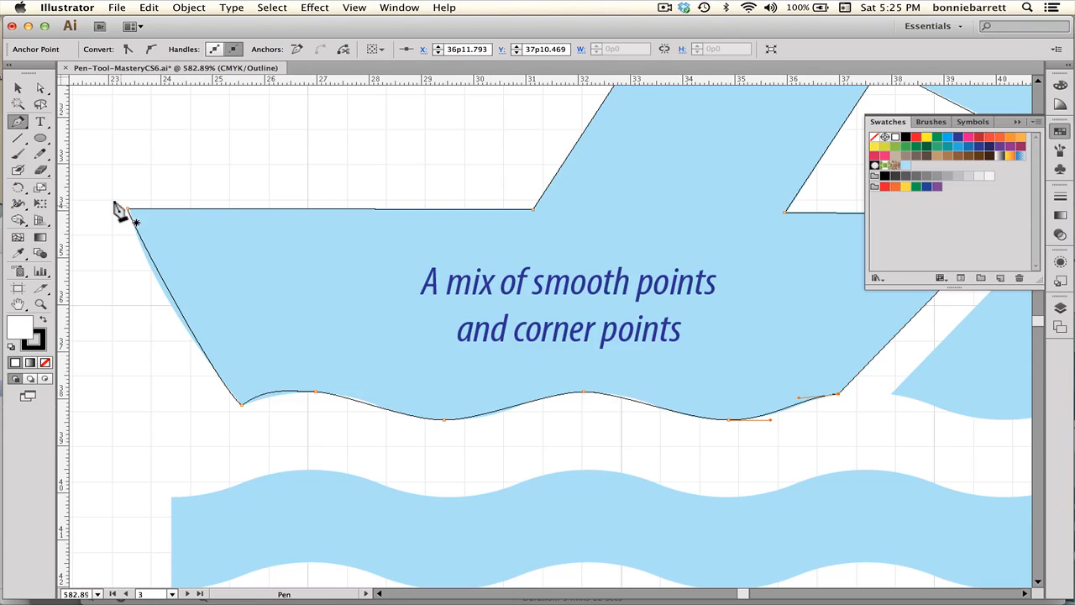
left_click(41, 88)
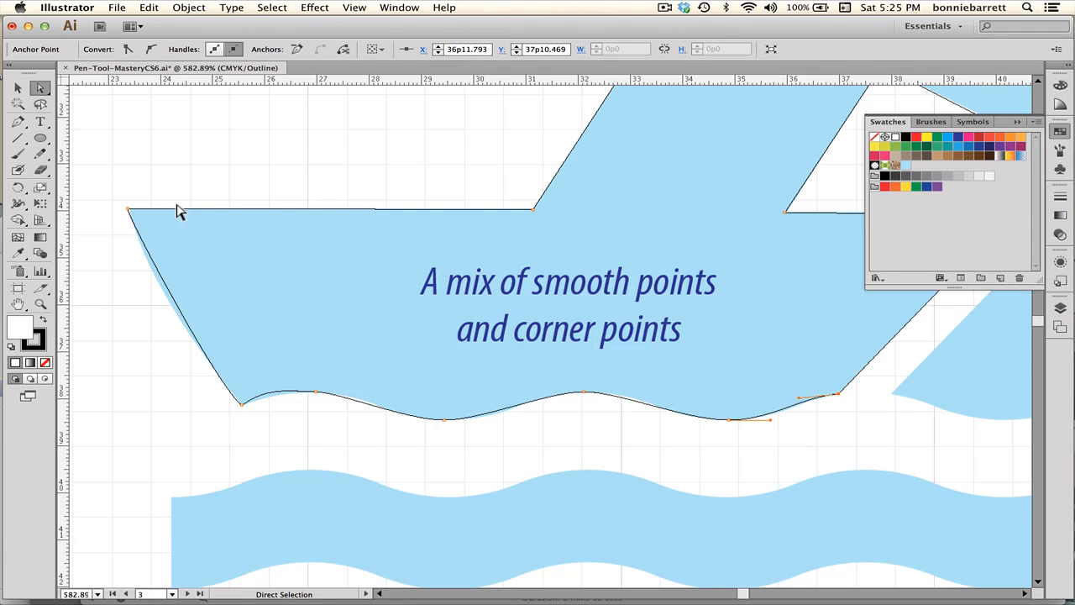
With Direct Selection, adjust the direction handles of the first crest, trough and second crest to follow the boat's wavy bottom.
left_click(321, 389)
left_click_drag(267, 385, 272, 391)
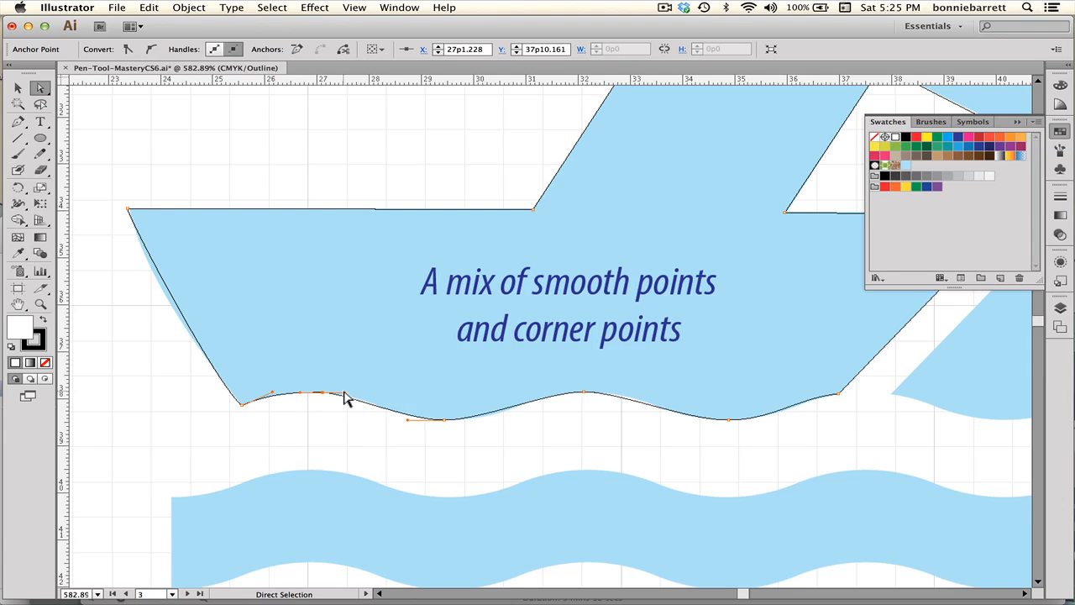
left_click_drag(342, 392, 345, 392)
left_click_drag(407, 420, 496, 427)
left_click(585, 392)
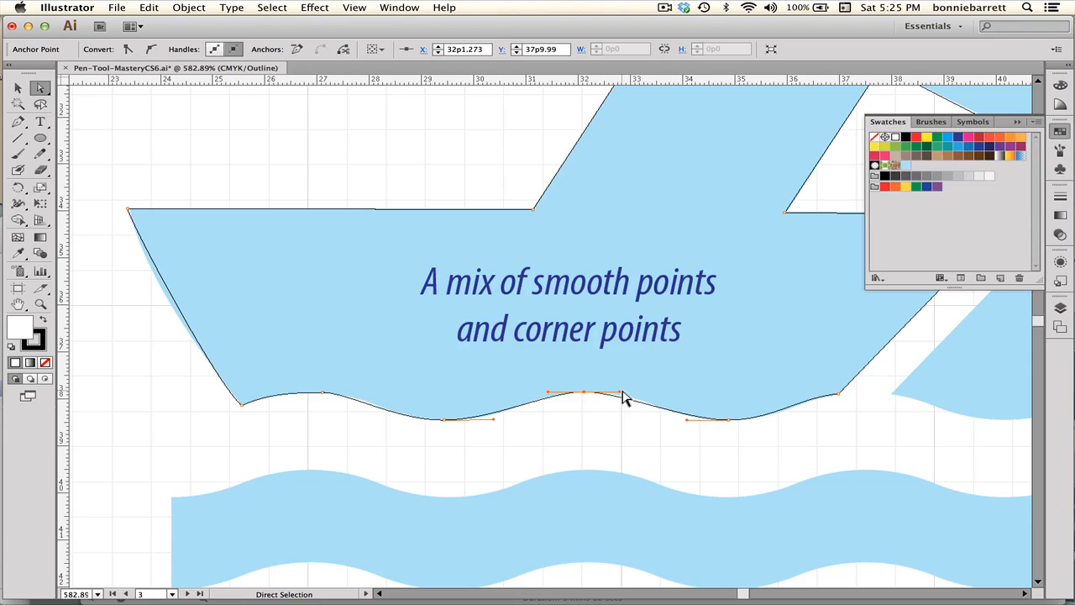
left_click_drag(618, 392, 626, 392)
left_click_drag(686, 422, 677, 423)
Refine the second crest's handles so the curve between trough and crest matches the template.
left_click(787, 411)
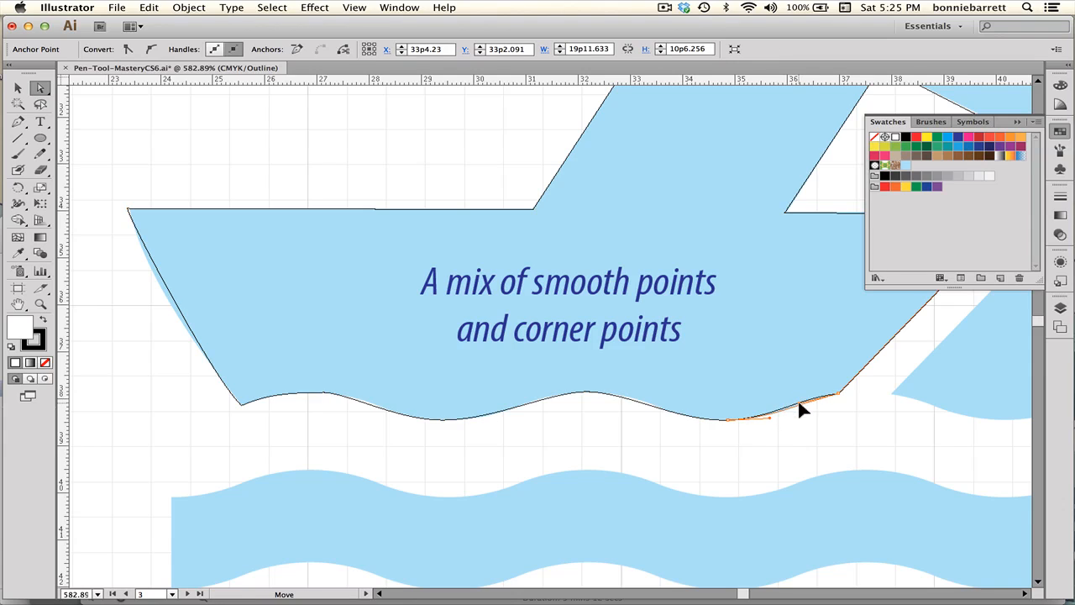
left_click(637, 400)
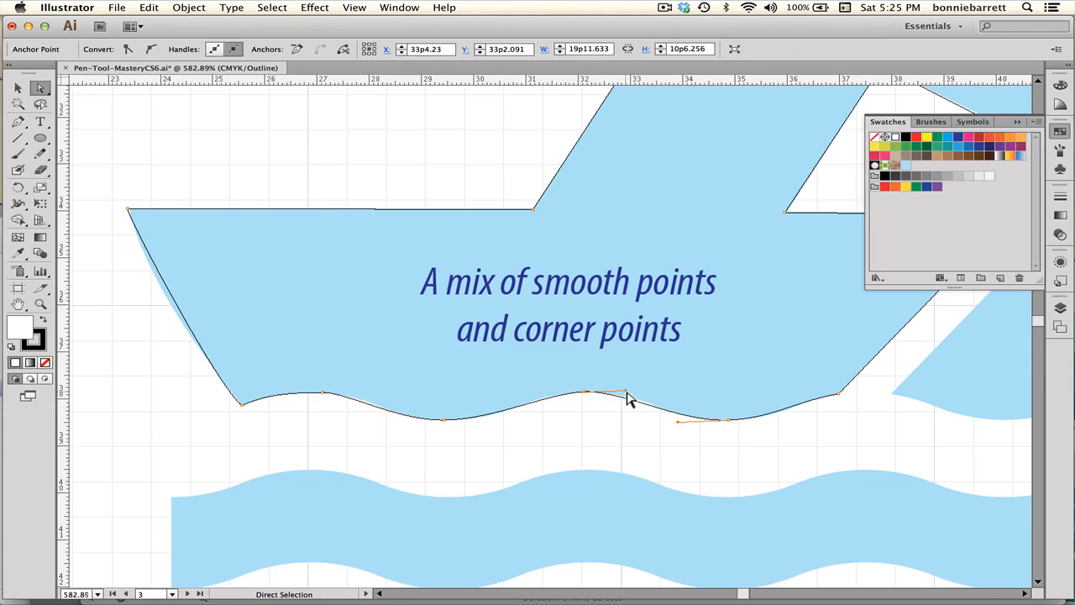
left_click_drag(626, 397, 632, 389)
left_click_drag(375, 411, 353, 395)
left_click(543, 407)
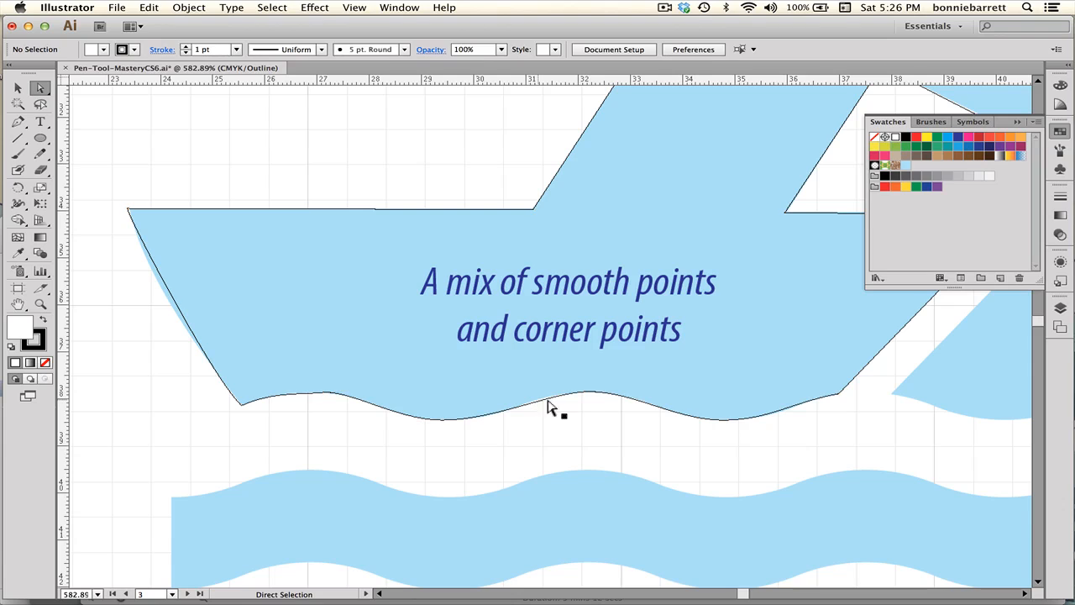
left_click(582, 394)
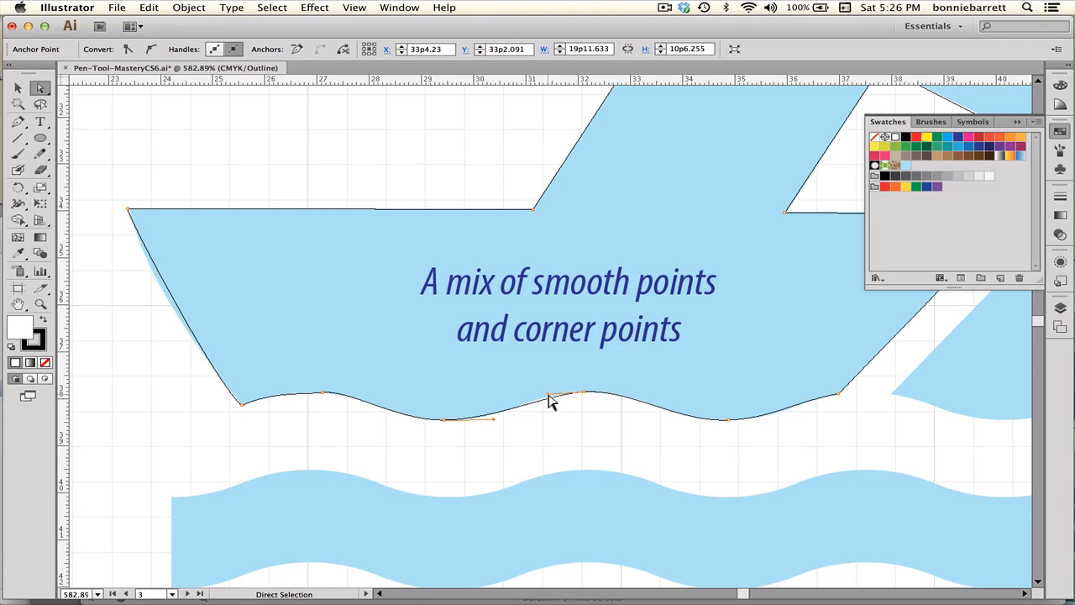
left_click_drag(548, 398, 541, 392)
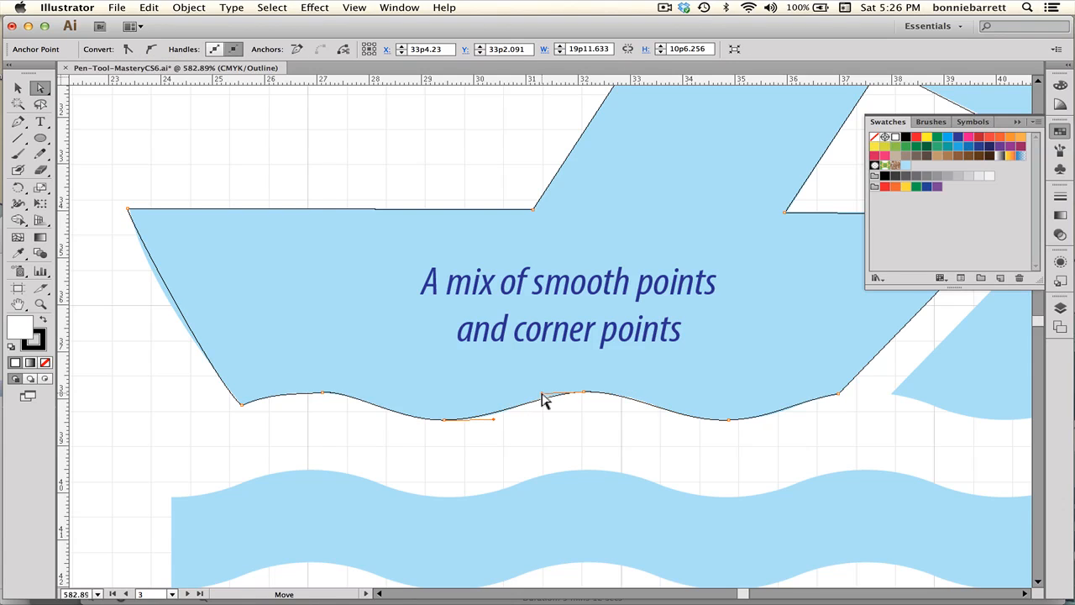
Zoom out and start a Pen path at the wave band's upper-left corner with a smooth point at the first crest.
key("space")
left_click_drag(448, 478, 285, 387)
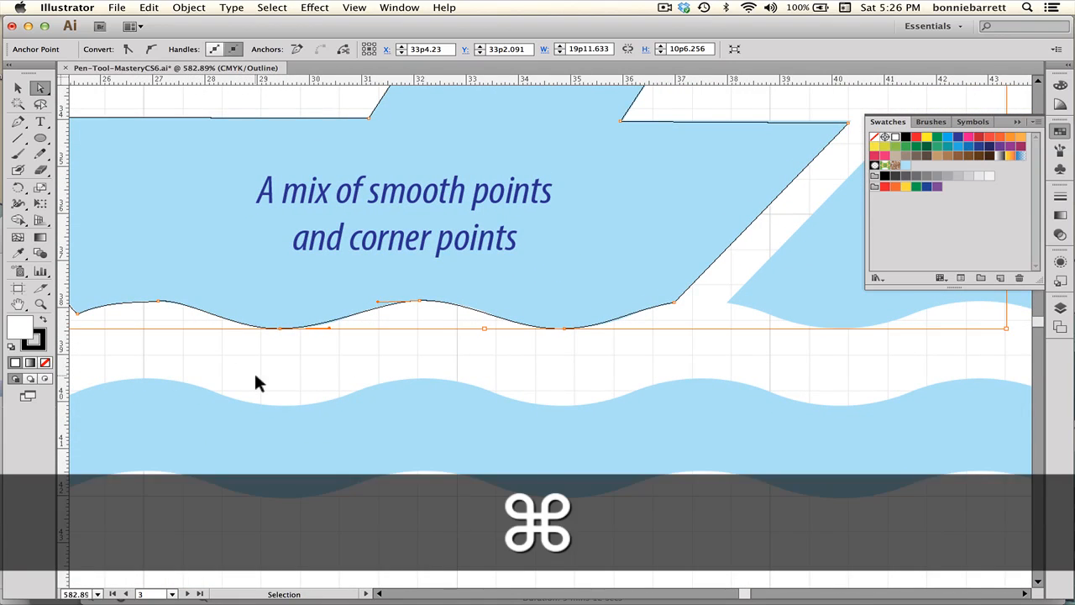
key("super+minus")
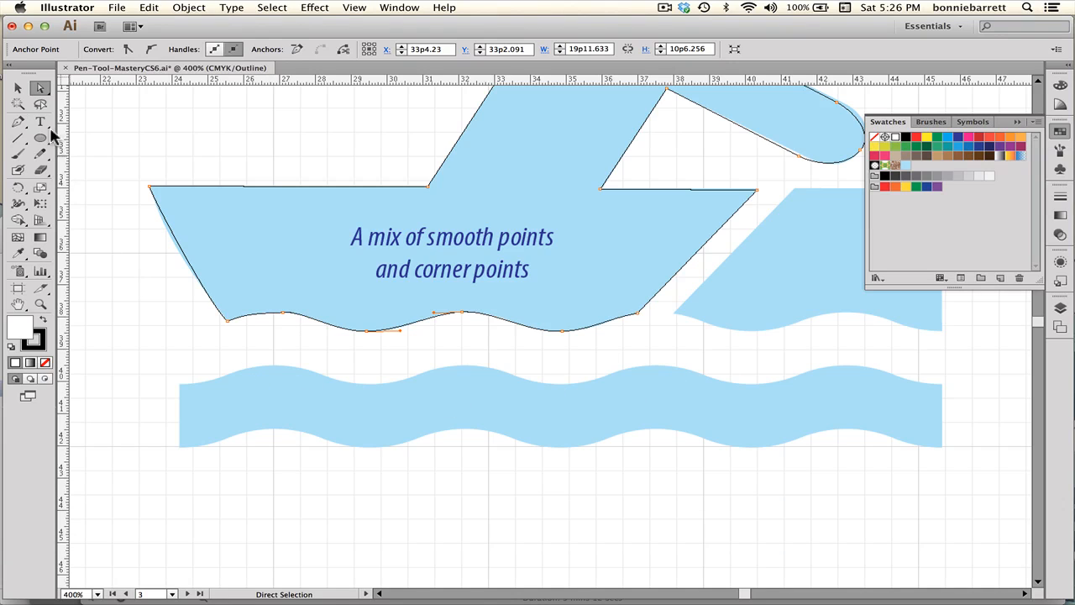
left_click(19, 122)
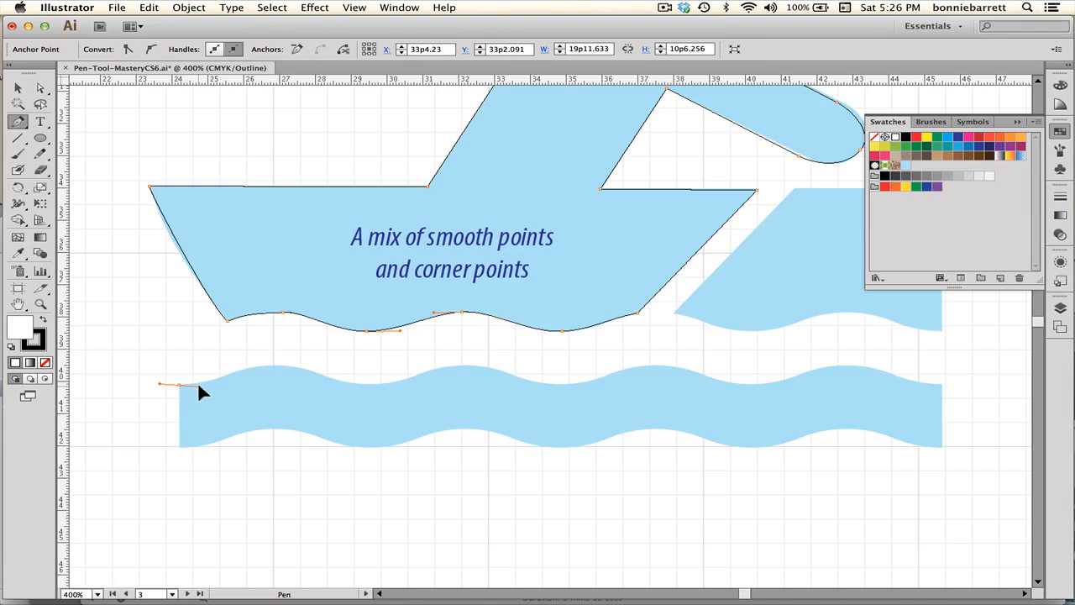
left_click_drag(199, 386, 206, 385)
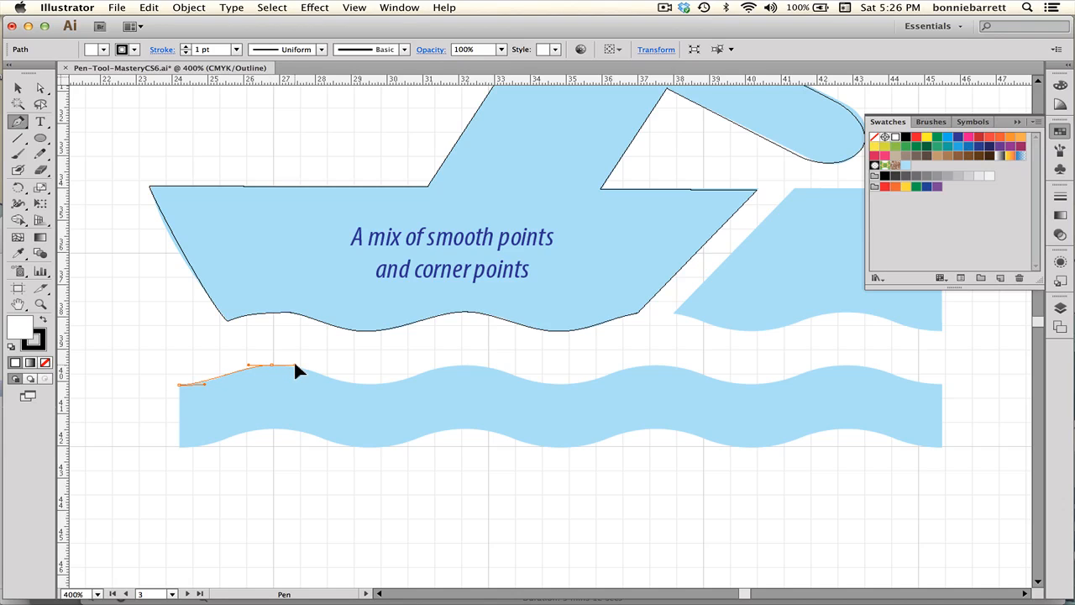
left_click_drag(295, 366, 295, 366)
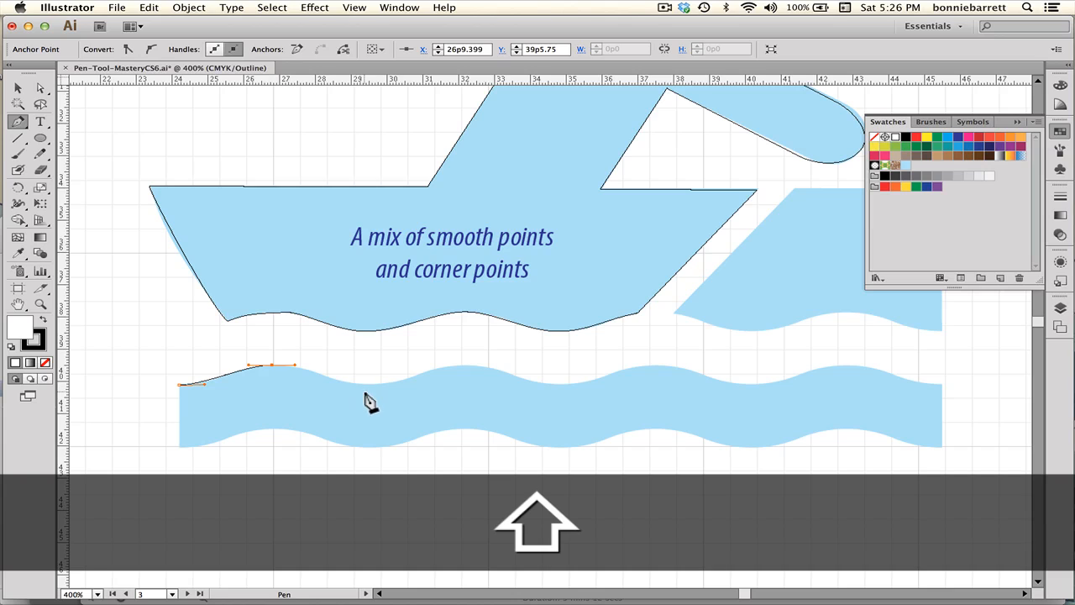
Continue the wave path with smooth points at the next trough, crest and trough, undoing a misplaced point.
left_click_drag(364, 364, 378, 396)
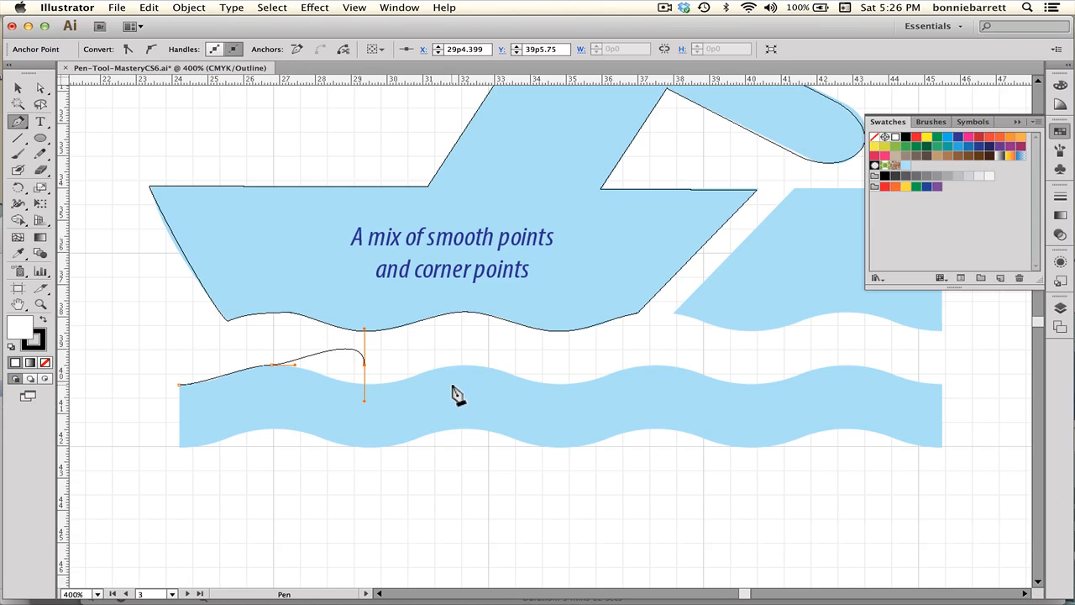
key("super+z")
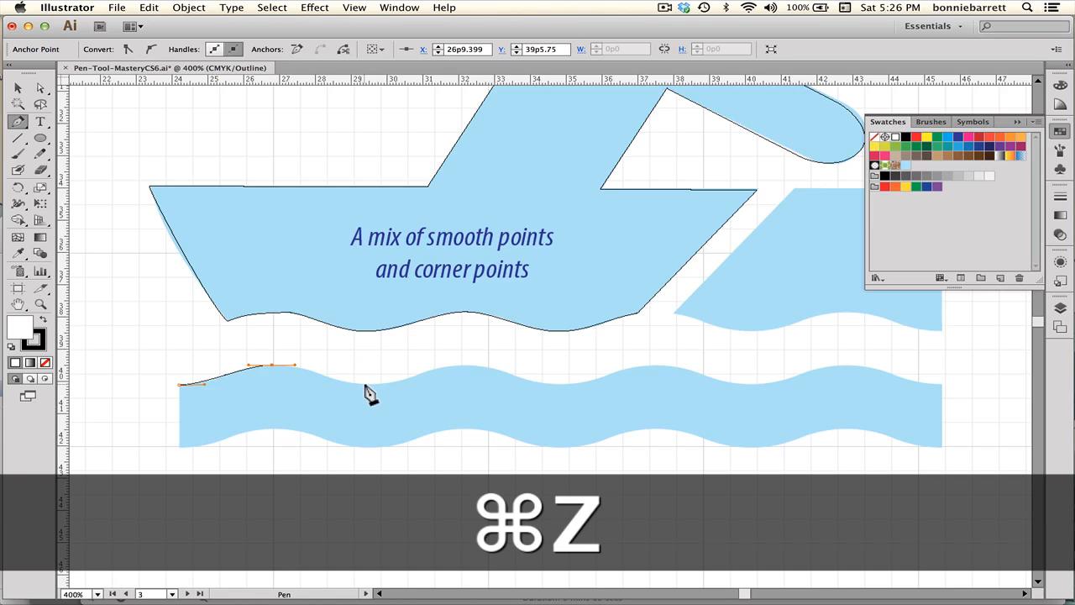
left_click(365, 384)
key("shift")
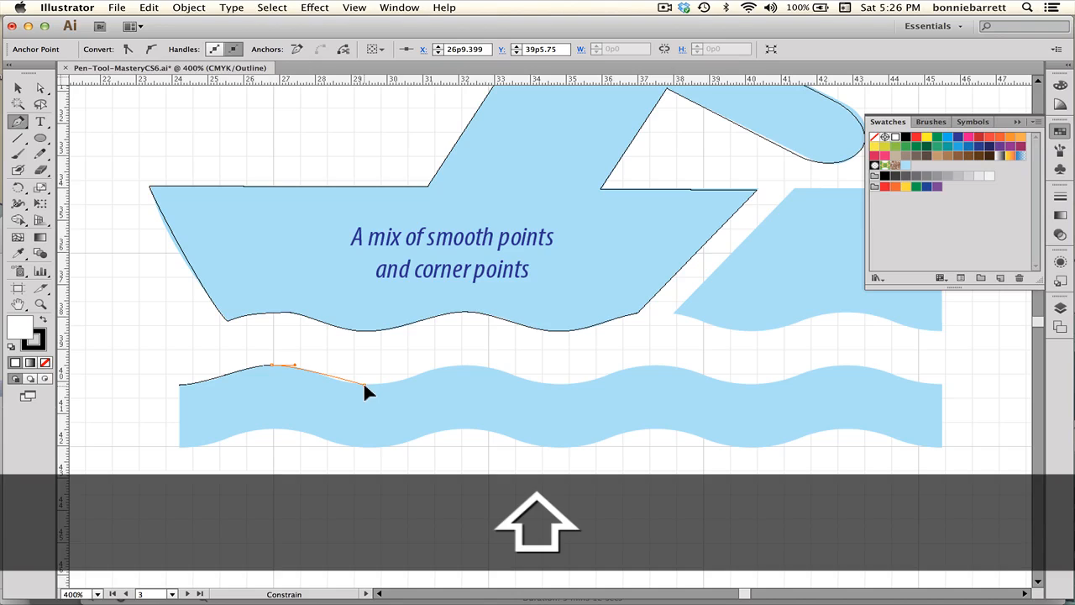
left_click_drag(376, 386, 386, 385)
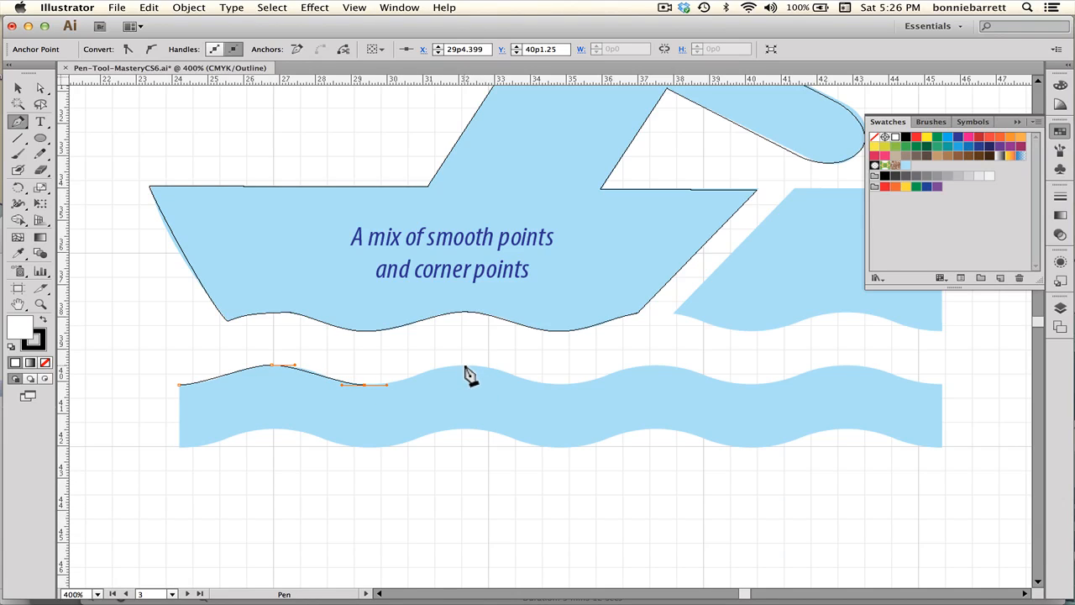
key("shift")
left_click_drag(464, 367, 487, 367)
key("shift")
left_click_drag(550, 384, 571, 385)
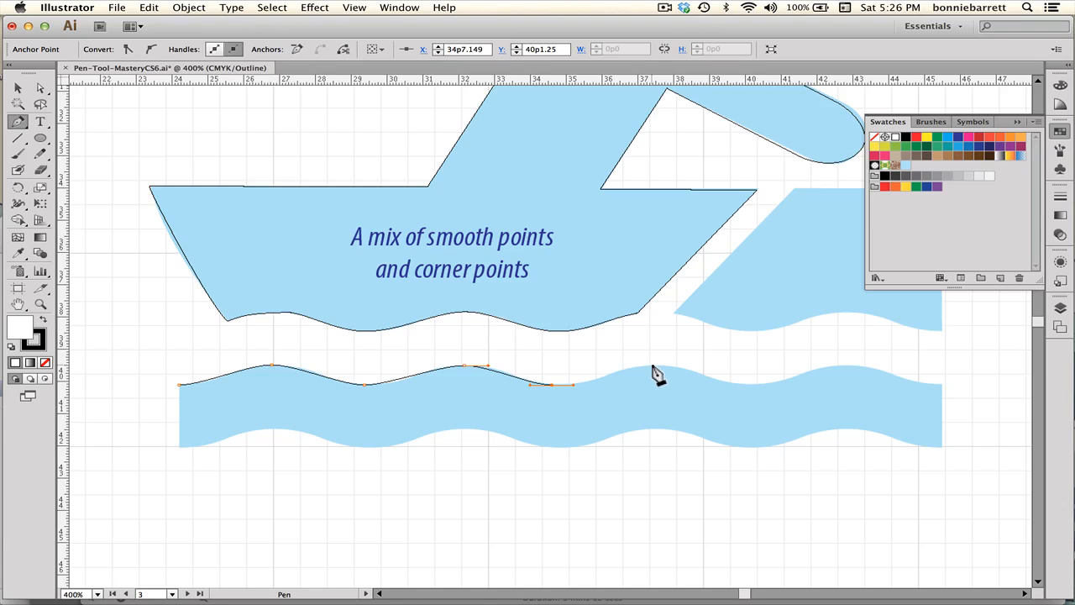
Continue the wave path across the remaining crests and troughs to the band's right edge.
left_click_drag(652, 367, 677, 367)
key("shift")
key("shift")
left_click_drag(754, 385, 783, 384)
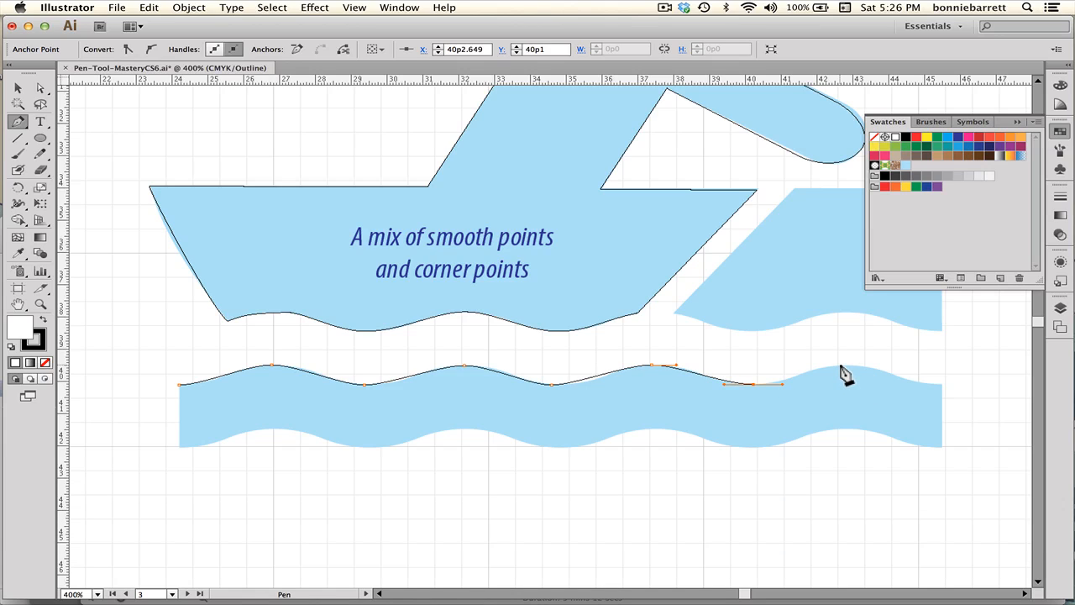
left_click_drag(840, 365, 854, 365)
key("shift")
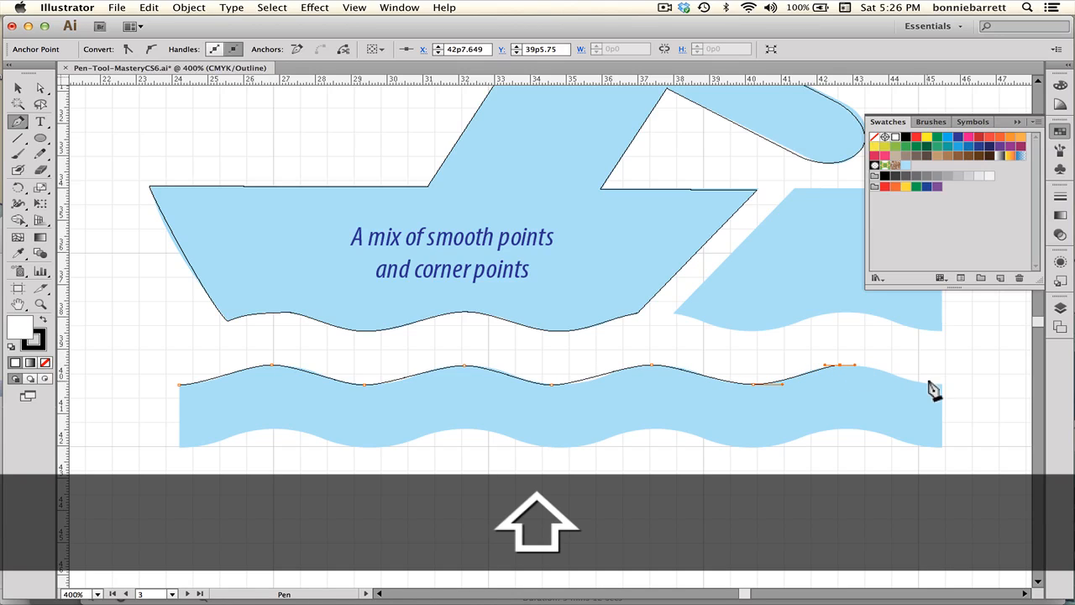
left_click_drag(939, 384, 960, 383)
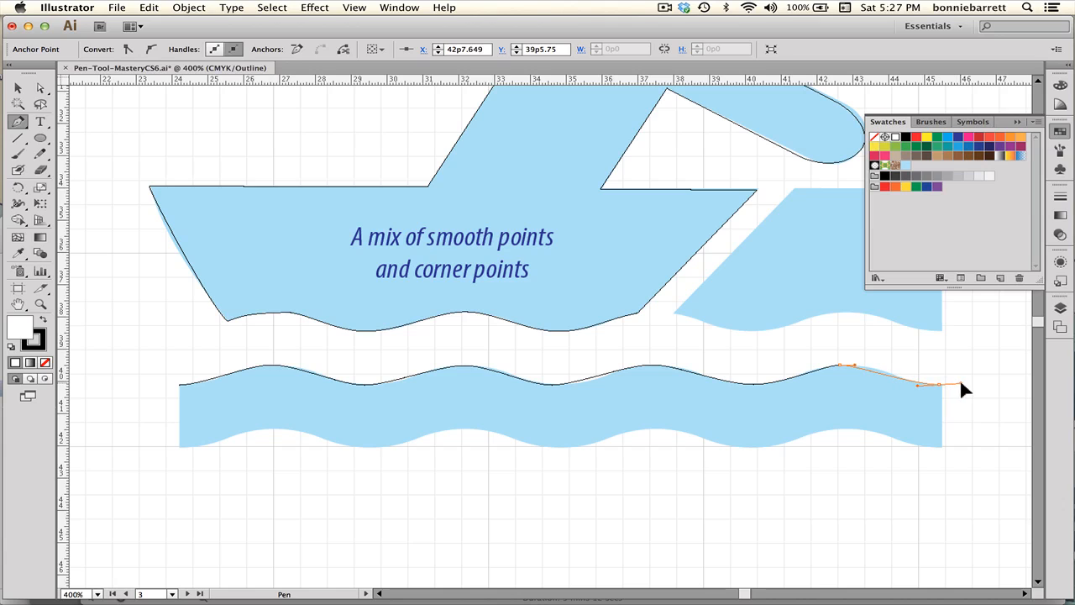
Zoom in on the wave path and adjust the first crest's direction handle.
left_click(40, 304)
left_click_drag(144, 331, 758, 477)
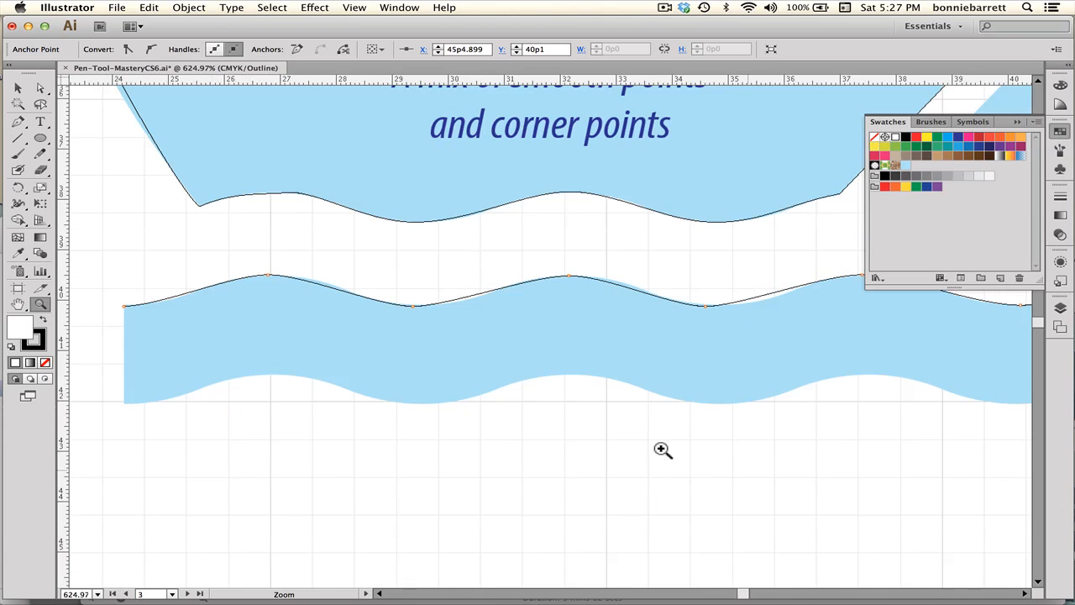
left_click(40, 87)
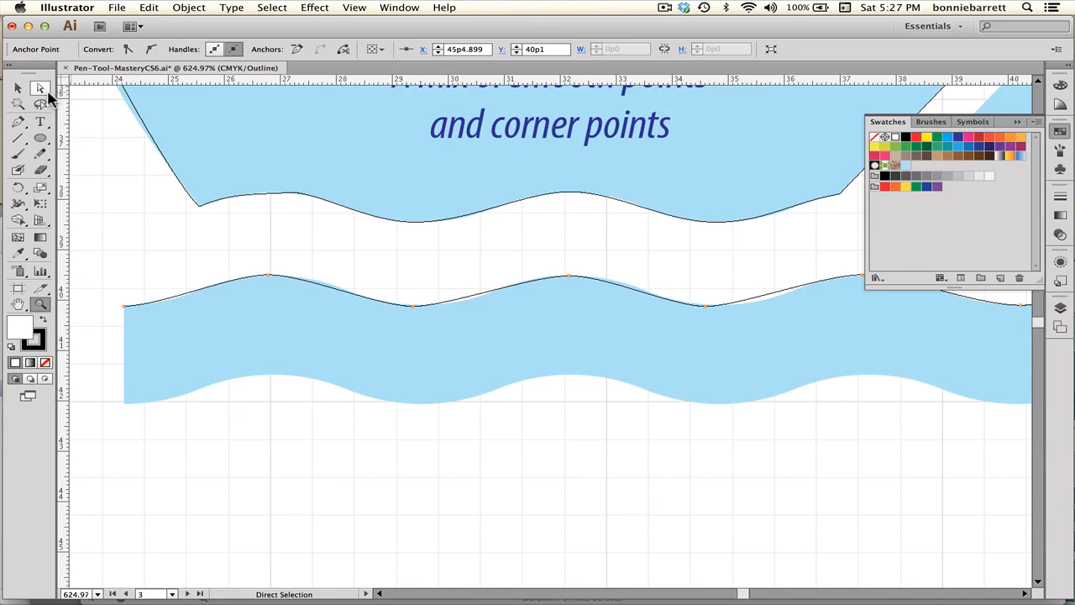
left_click(266, 275)
left_click_drag(307, 274, 316, 275)
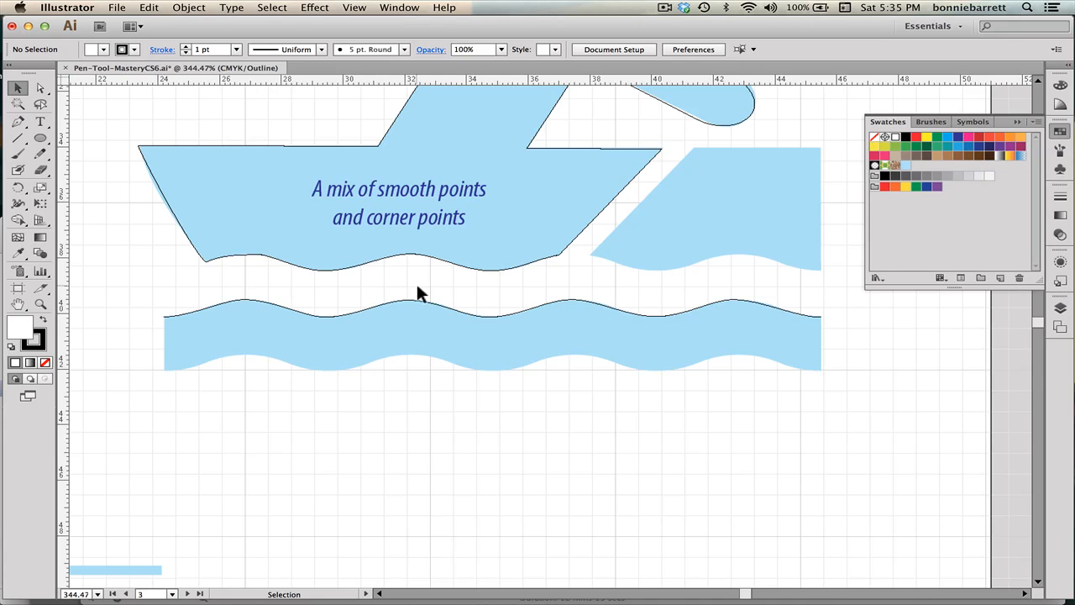
Duplicate the wave path down onto the wave band's lower edge.
left_click(417, 306)
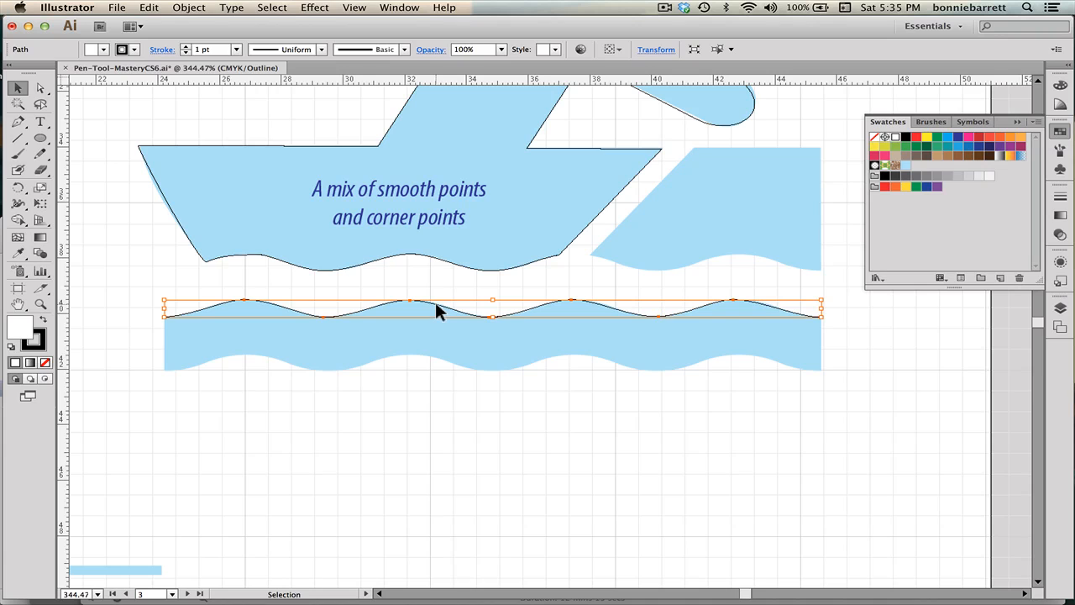
left_click_drag(436, 304, 435, 355)
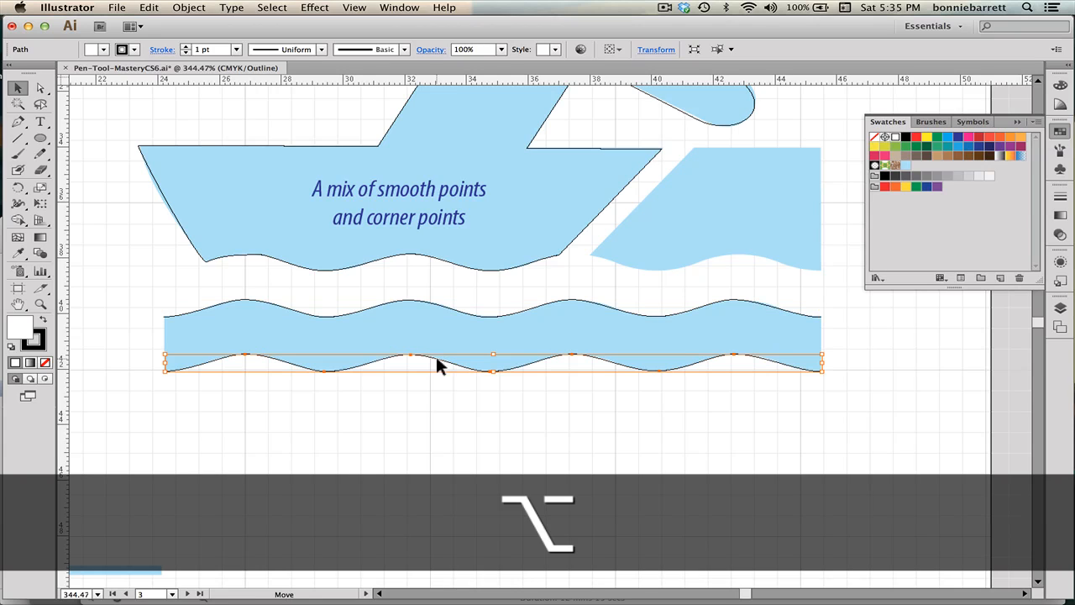
left_click(370, 397)
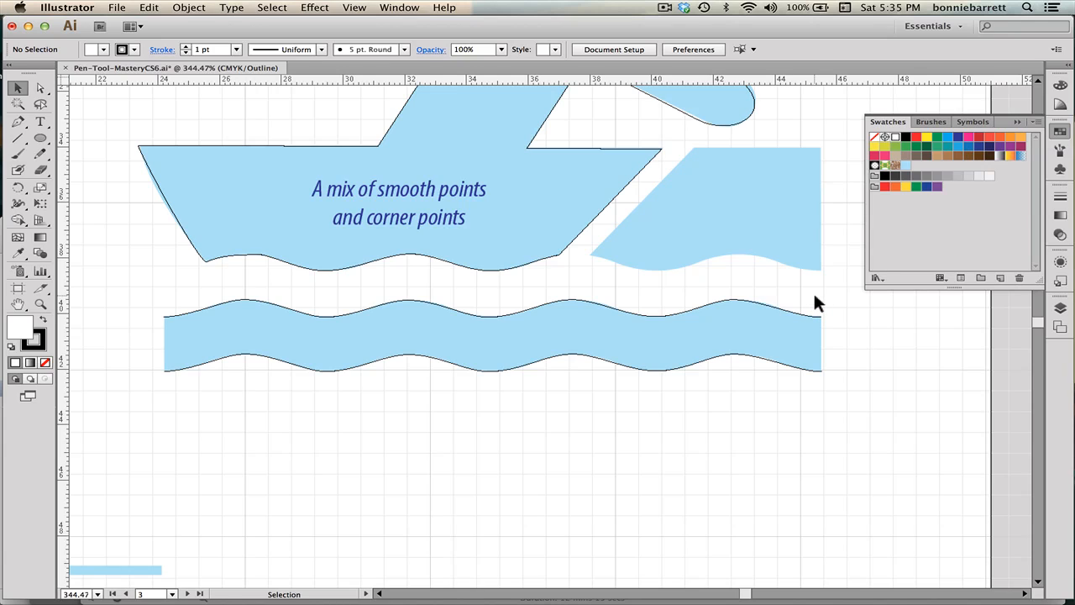
Average the right endpoints of the two wave paths vertically, then join them.
left_click_drag(815, 295, 836, 398)
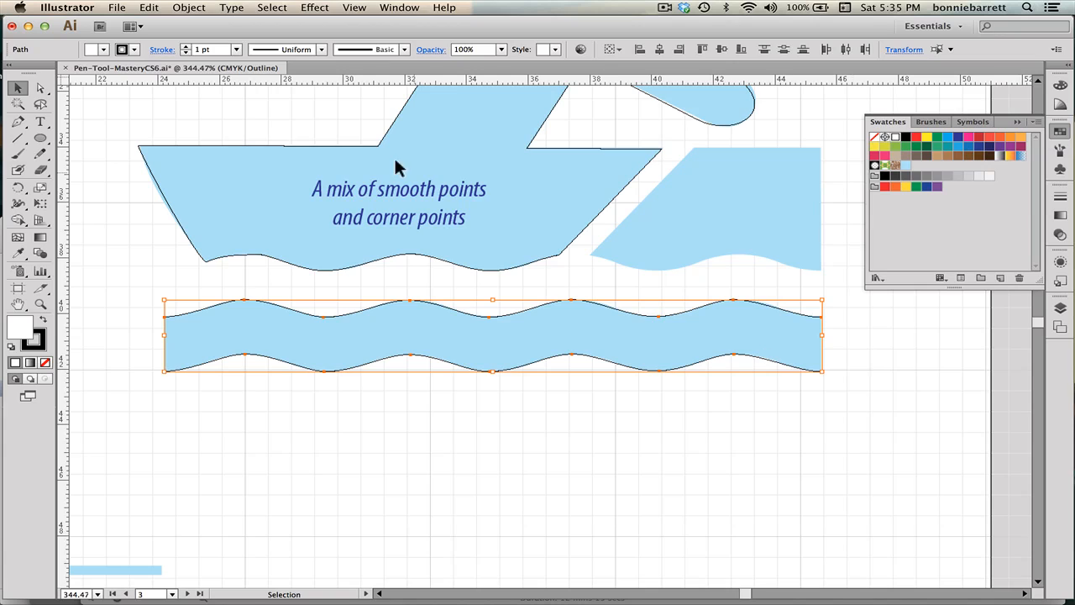
left_click(40, 87)
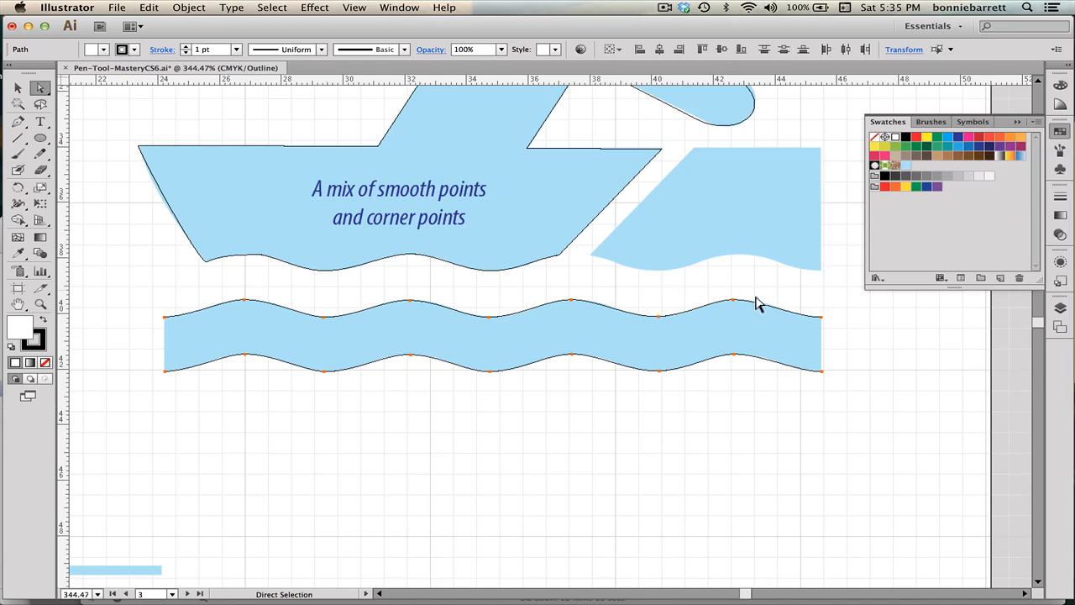
left_click(844, 325)
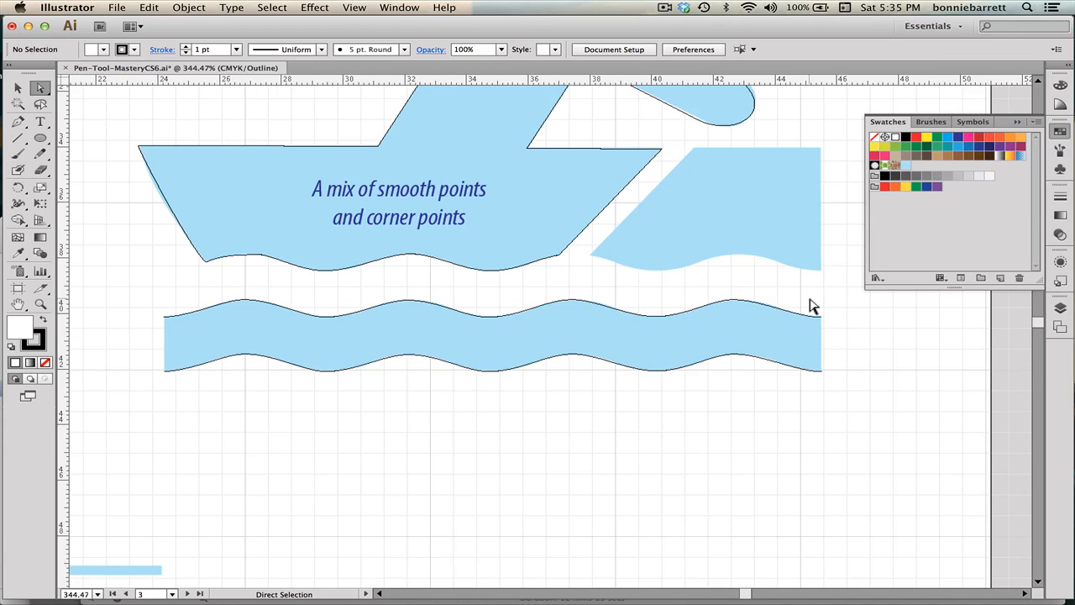
left_click_drag(809, 299, 838, 394)
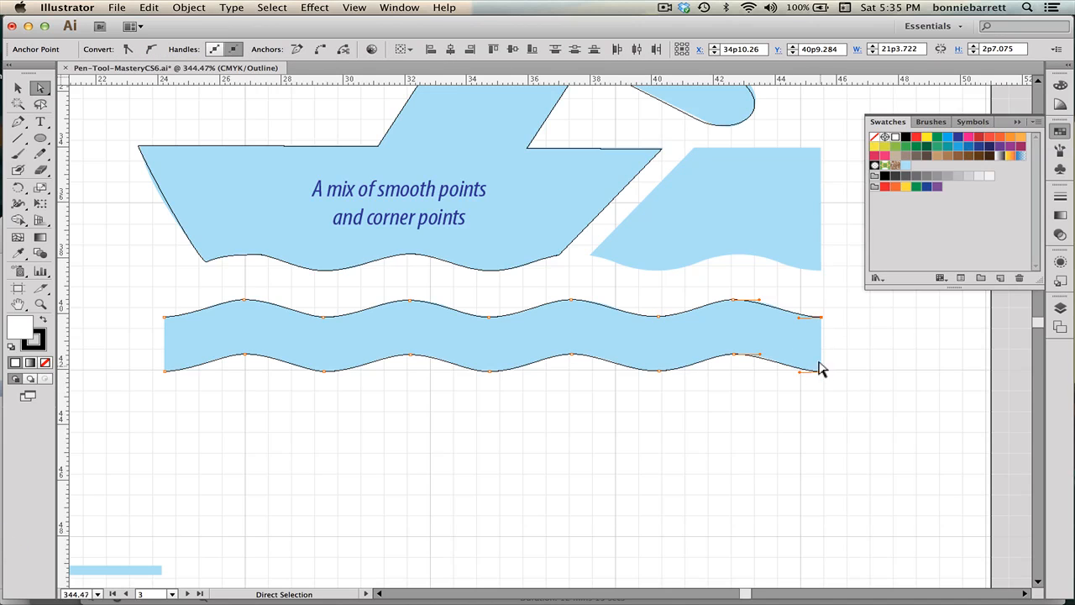
left_click(185, 7)
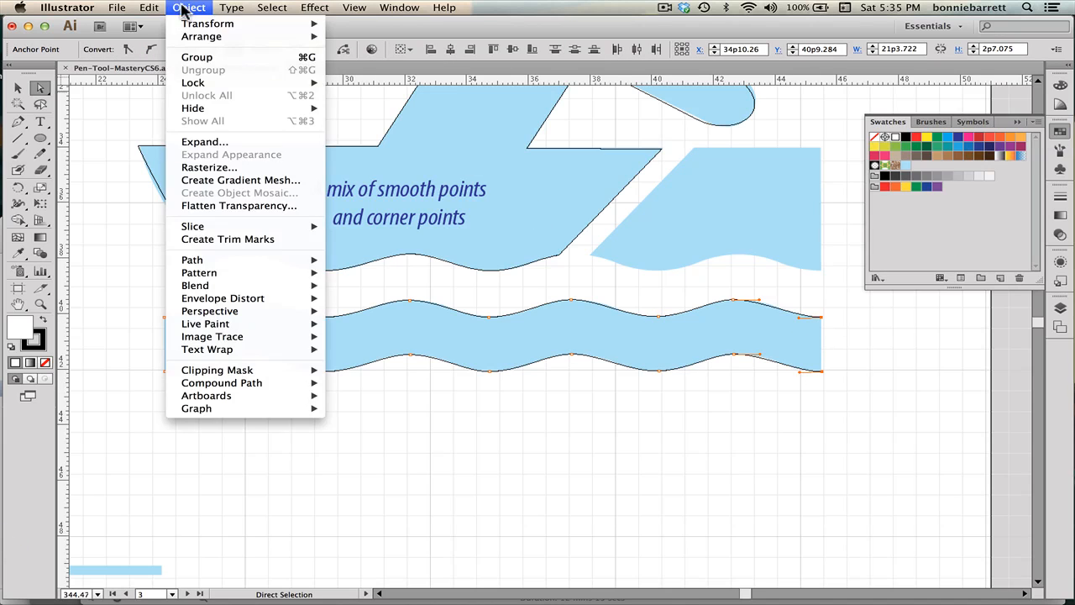
mouse_move(227, 266)
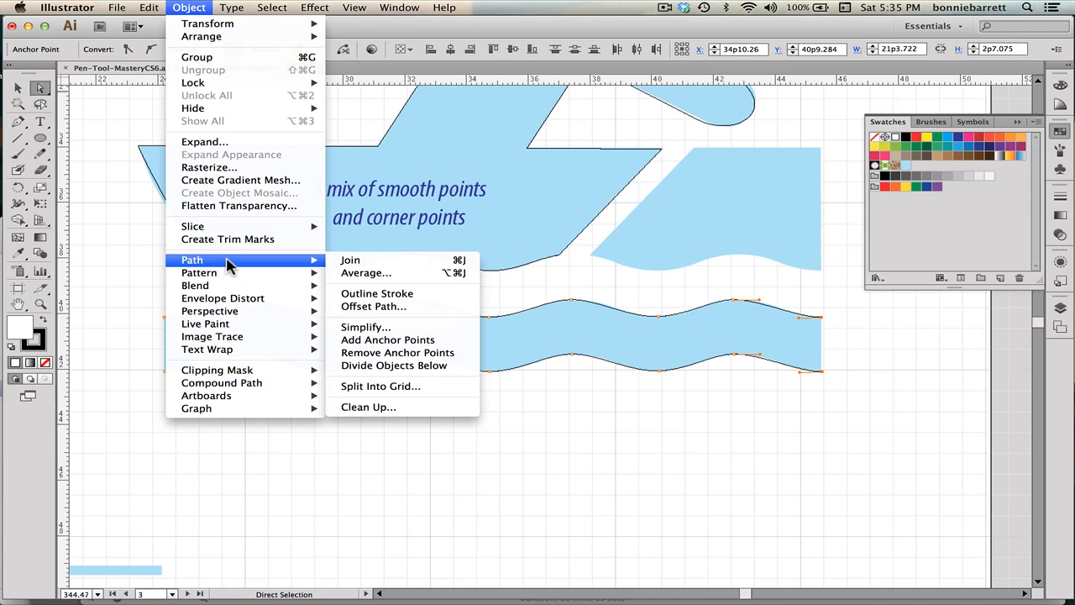
left_click(361, 273)
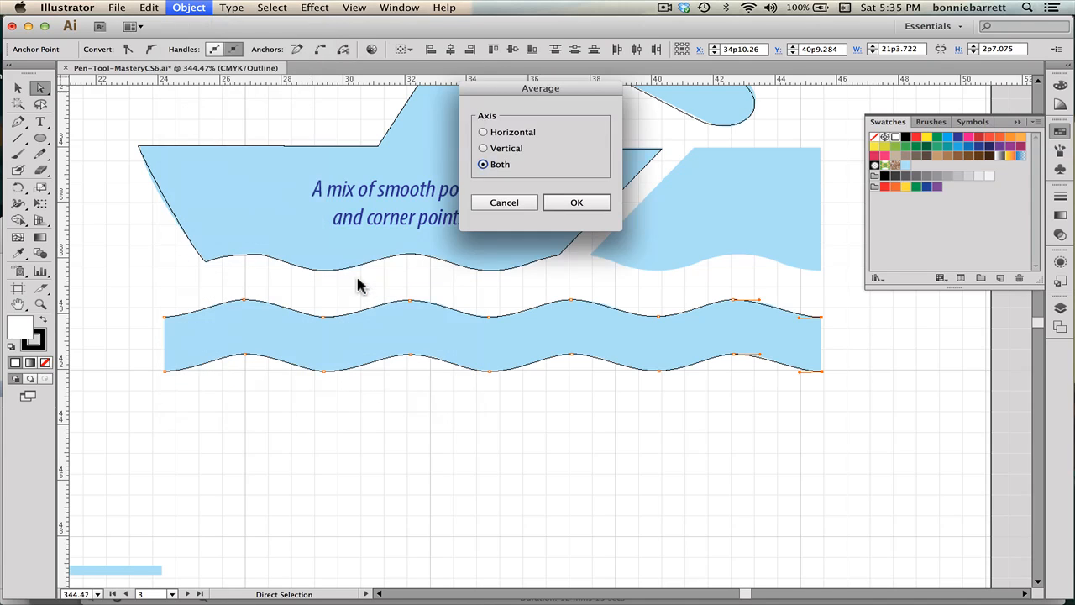
left_click(484, 149)
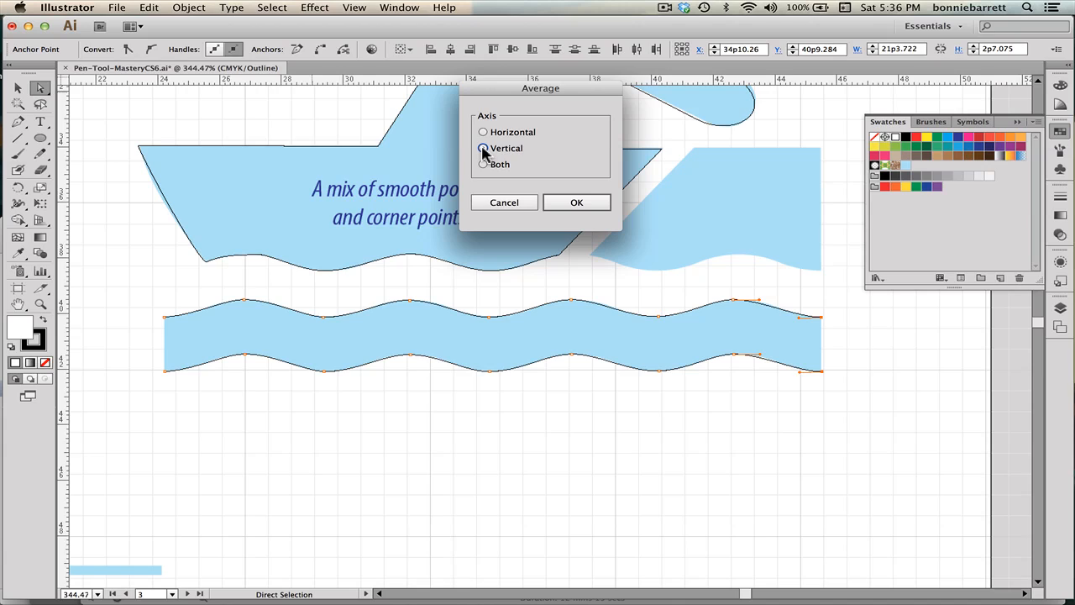
left_click(578, 206)
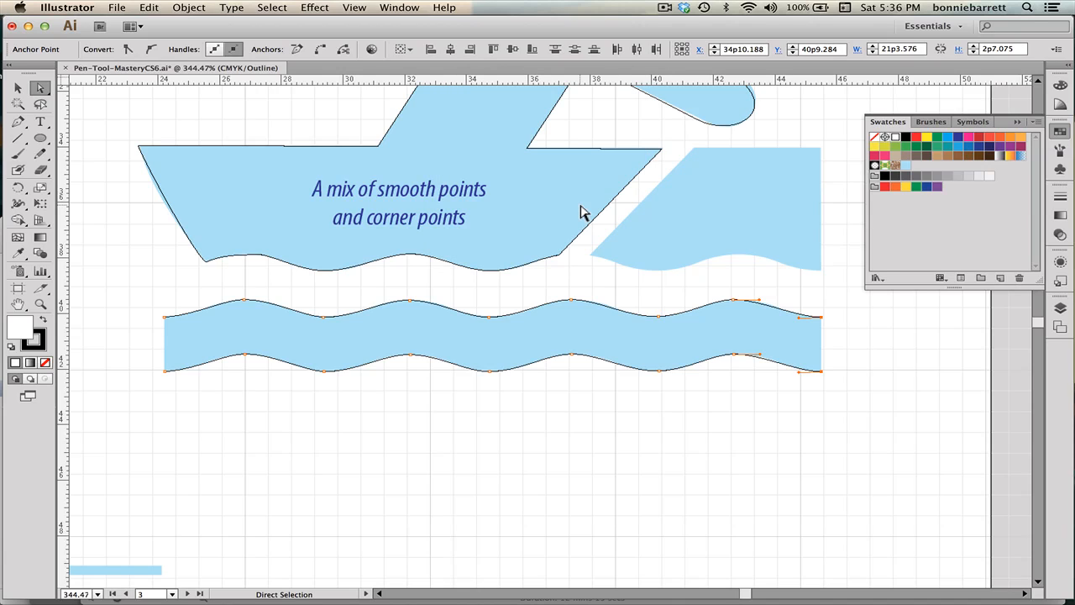
left_click(185, 9)
mouse_move(294, 260)
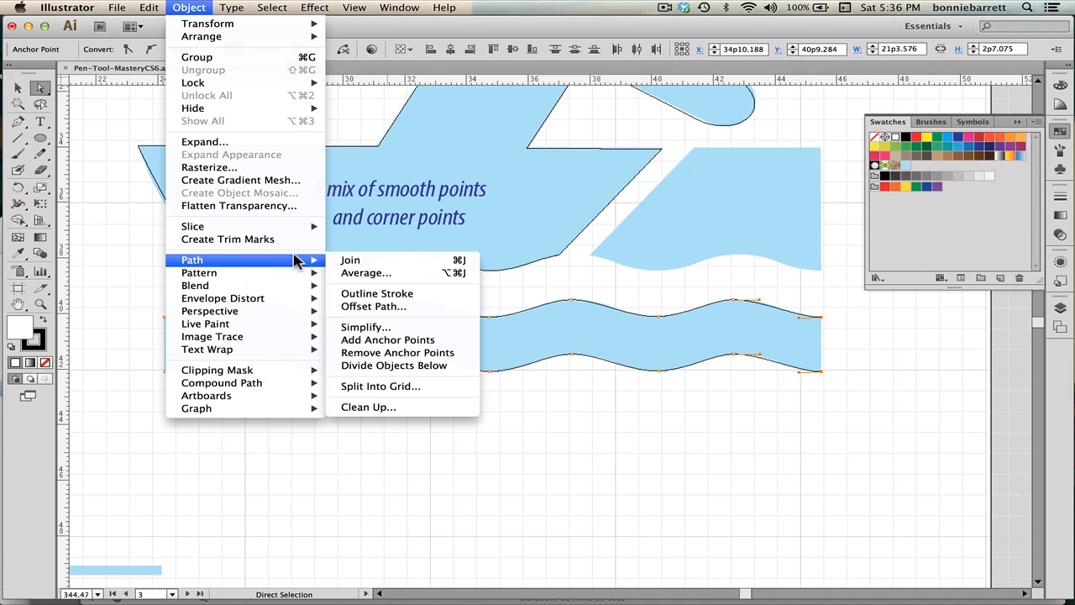
left_click(344, 263)
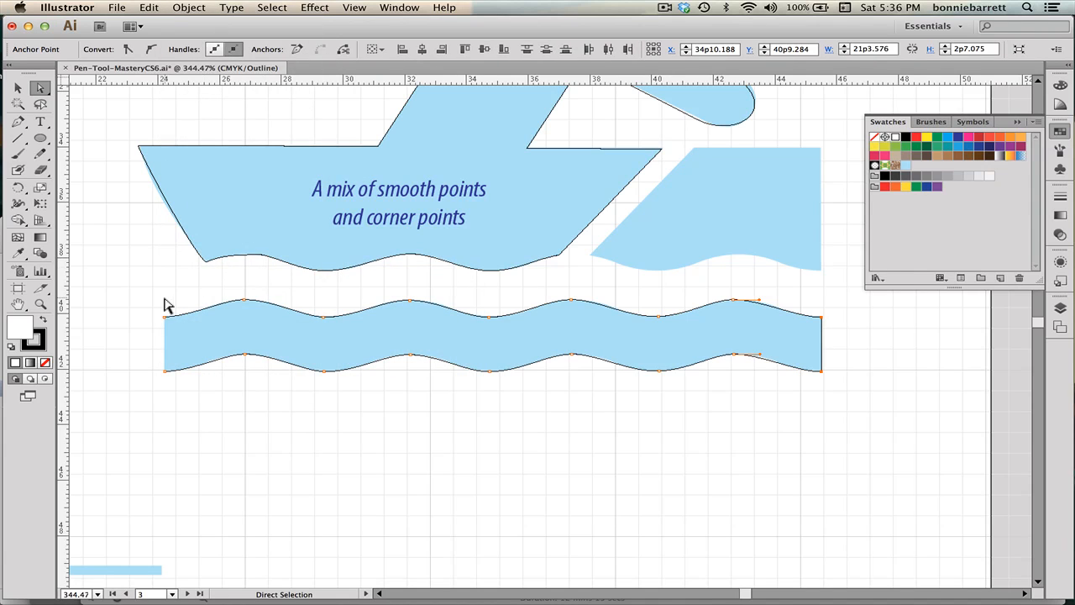
Average the left endpoints of the two wave paths vertically and join them to close the wave band.
left_click_drag(153, 305, 180, 389)
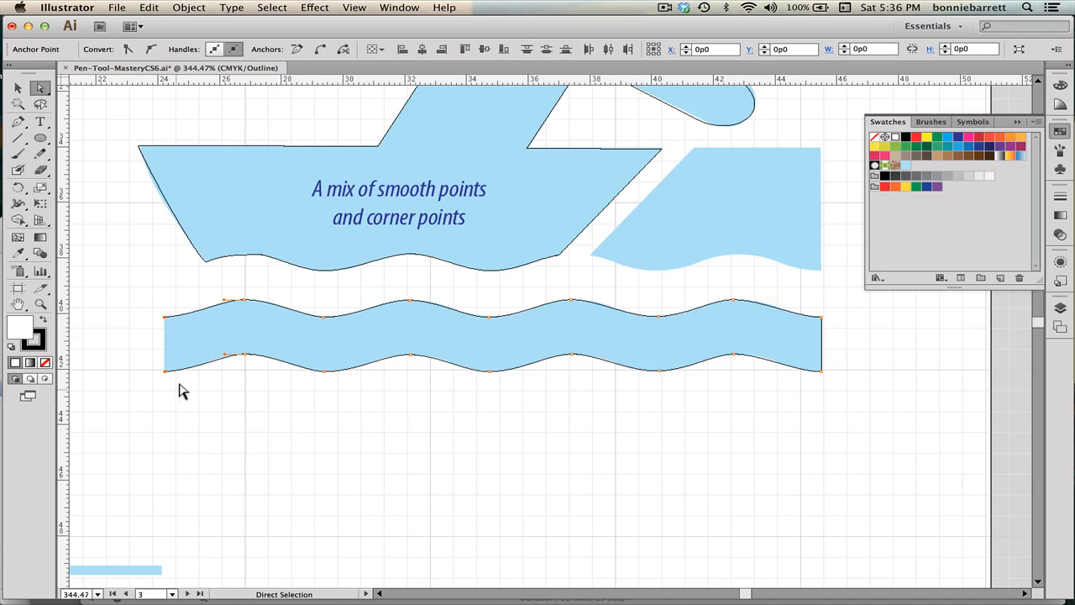
left_click(186, 8)
mouse_move(217, 262)
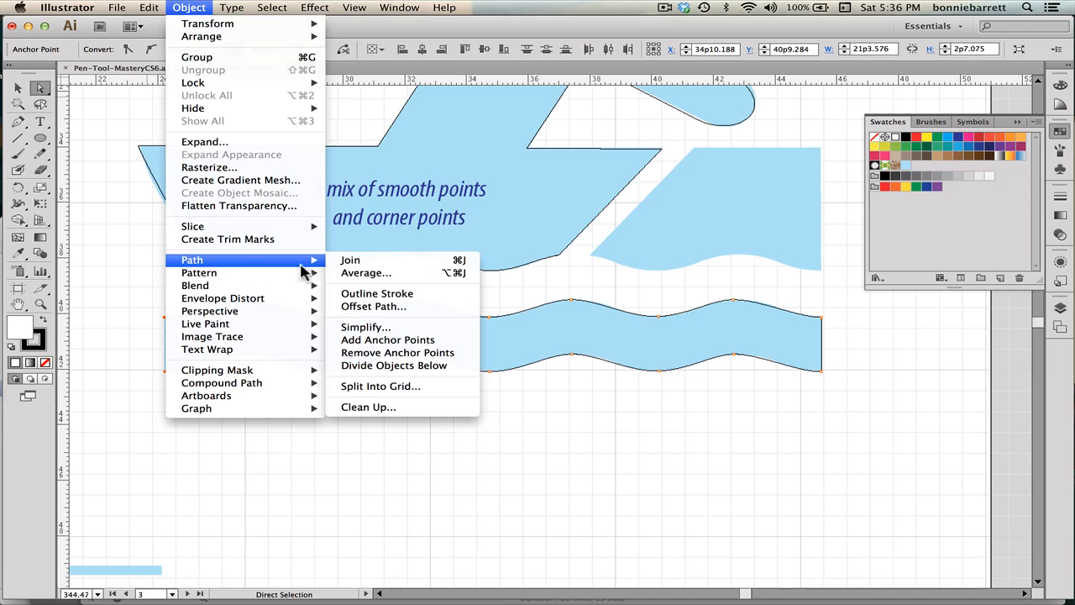
left_click(346, 273)
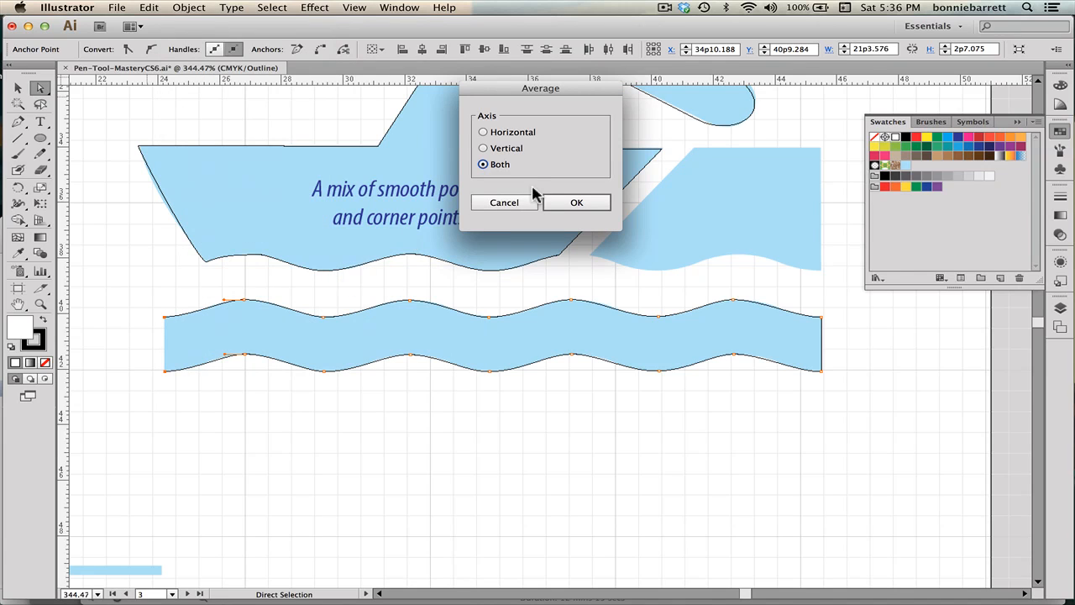
left_click(483, 148)
left_click(573, 204)
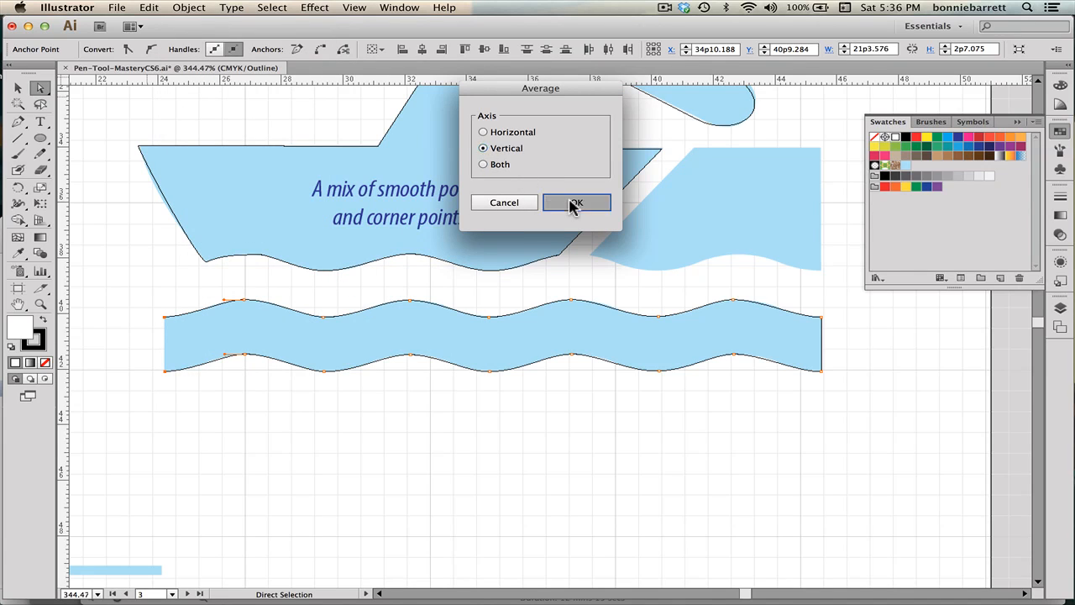
left_click(179, 8)
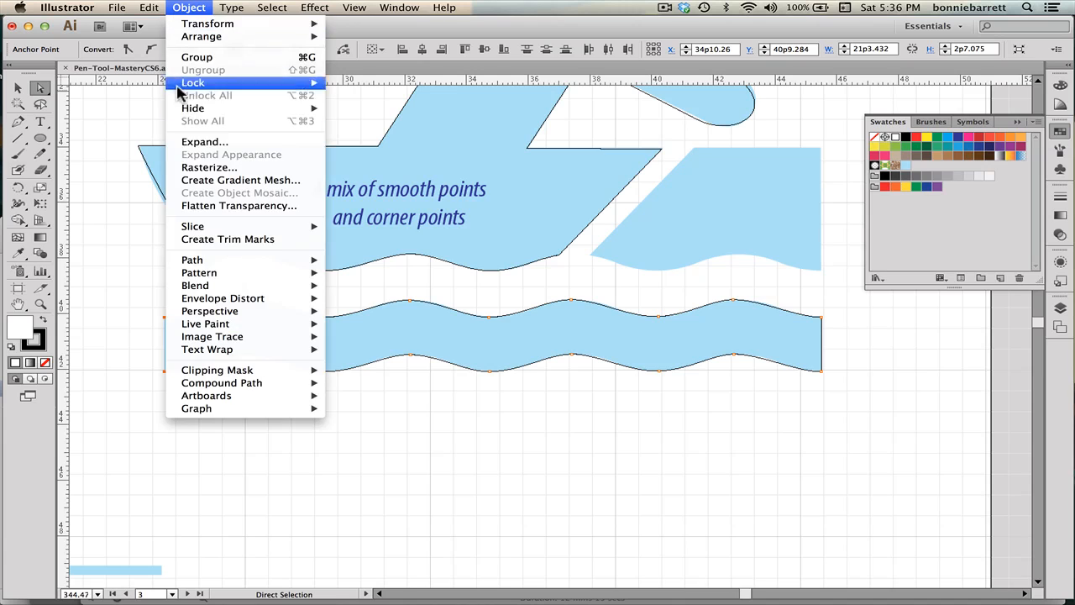
mouse_move(248, 262)
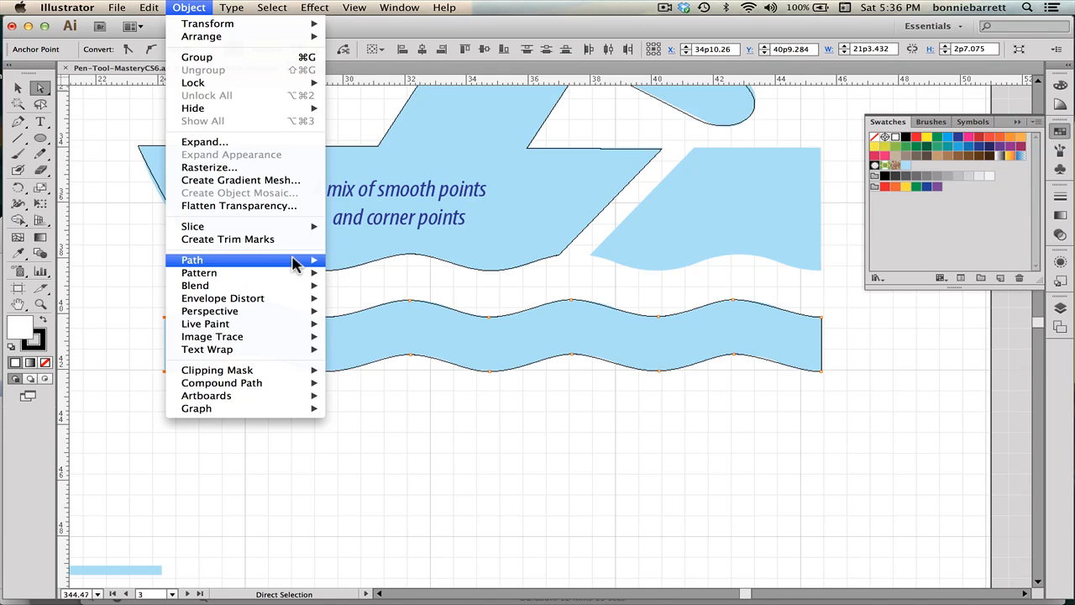
mouse_move(298, 260)
left_click(340, 260)
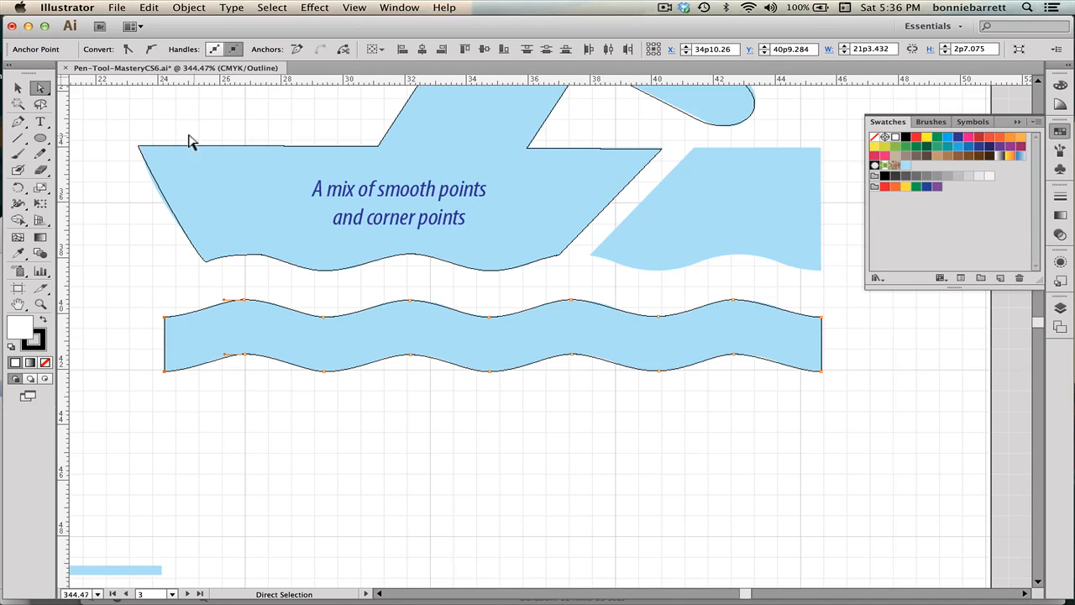
Average the boat's top edge points horizontally and adjust the direction handle at its lower-left corner.
left_click_drag(115, 134, 673, 156)
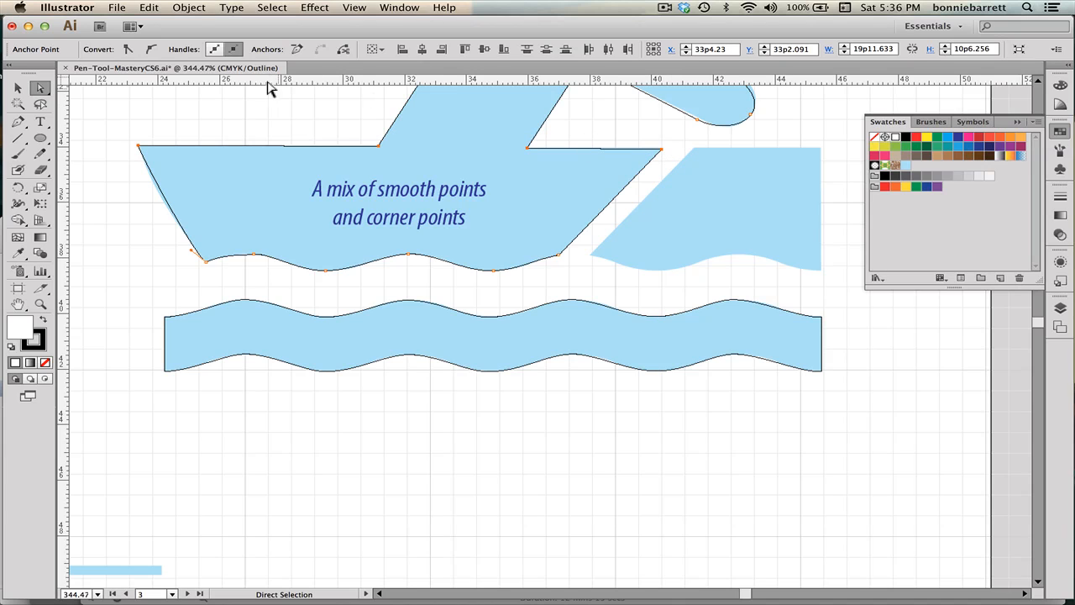
left_click(185, 8)
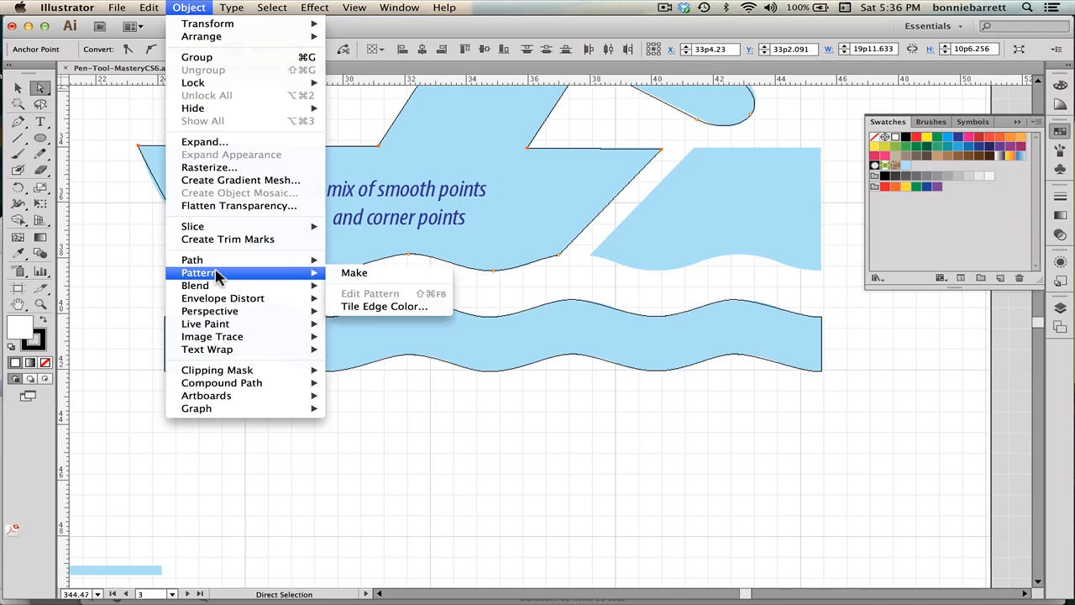
mouse_move(215, 264)
left_click(359, 275)
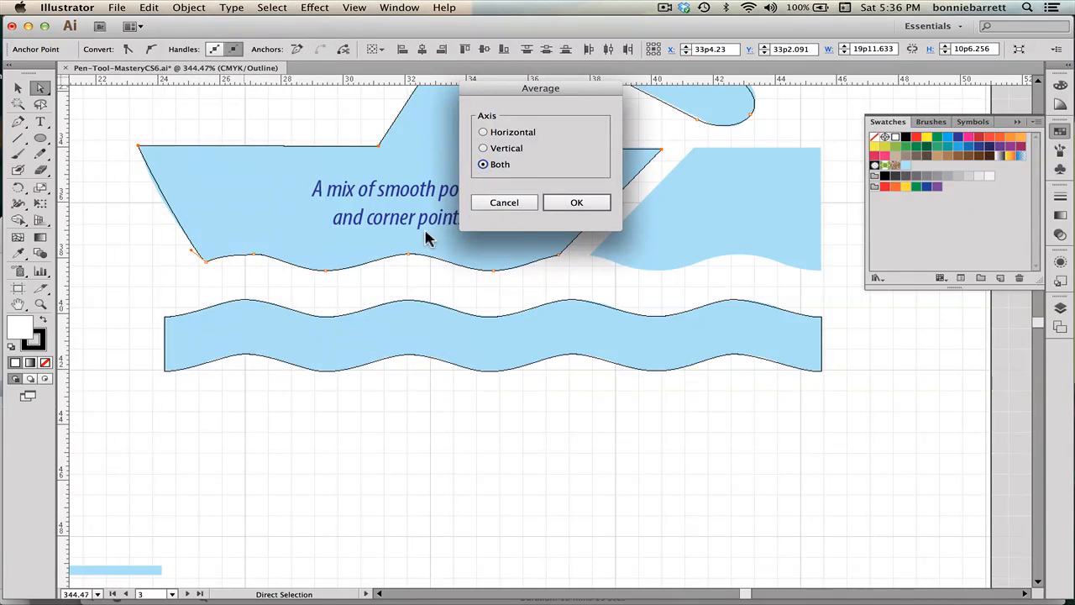
left_click(483, 133)
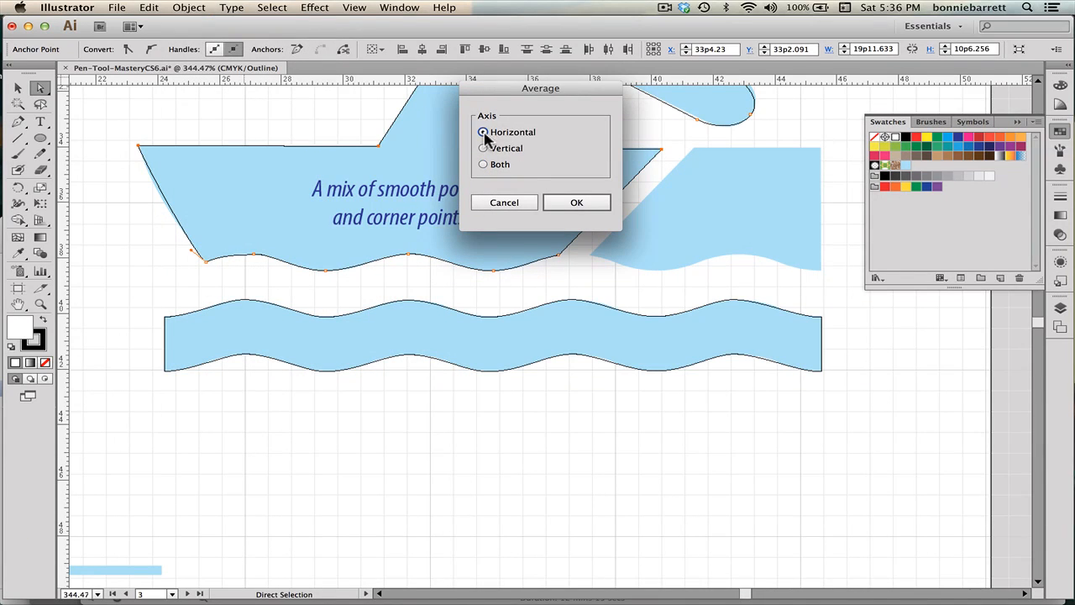
left_click(565, 206)
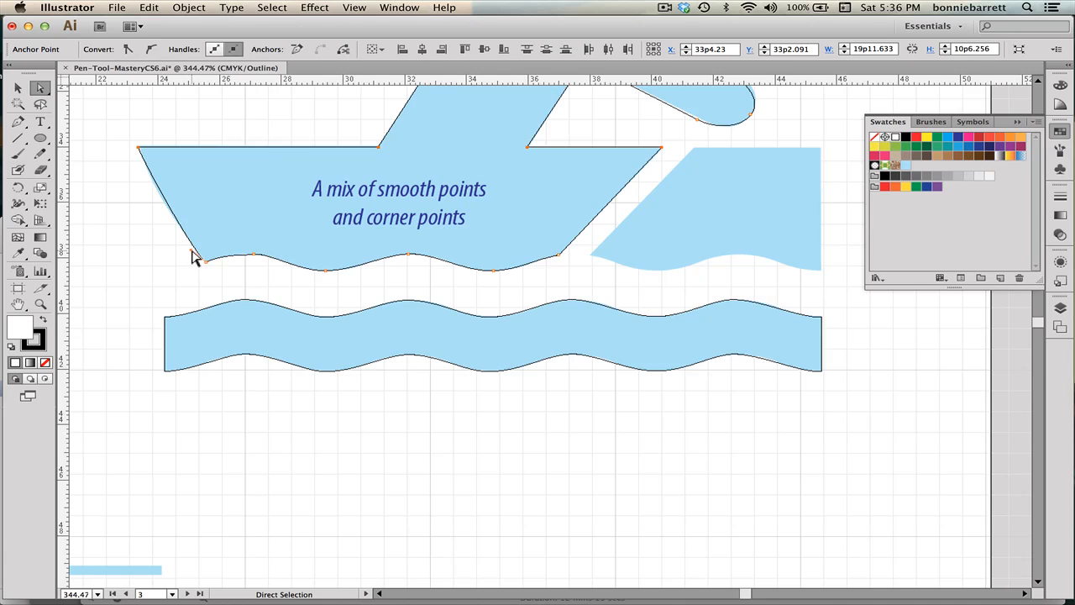
left_click_drag(191, 250, 181, 241)
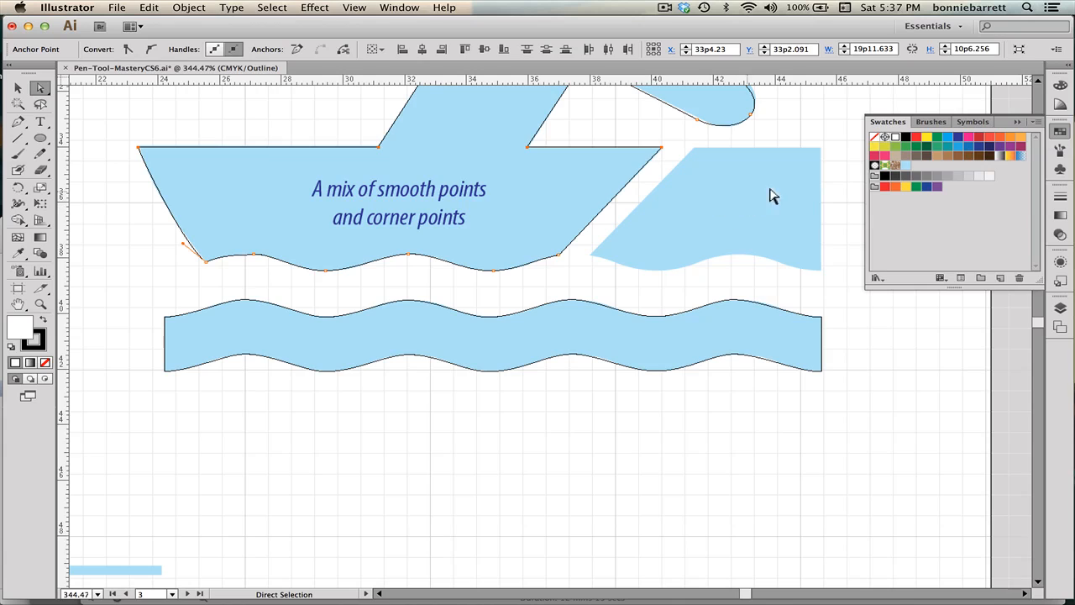
Trace the slanted shape right of the boat with the Pen tool: corner points along the top, smooth points along its wavy bottom, closing at the start.
left_click(18, 122)
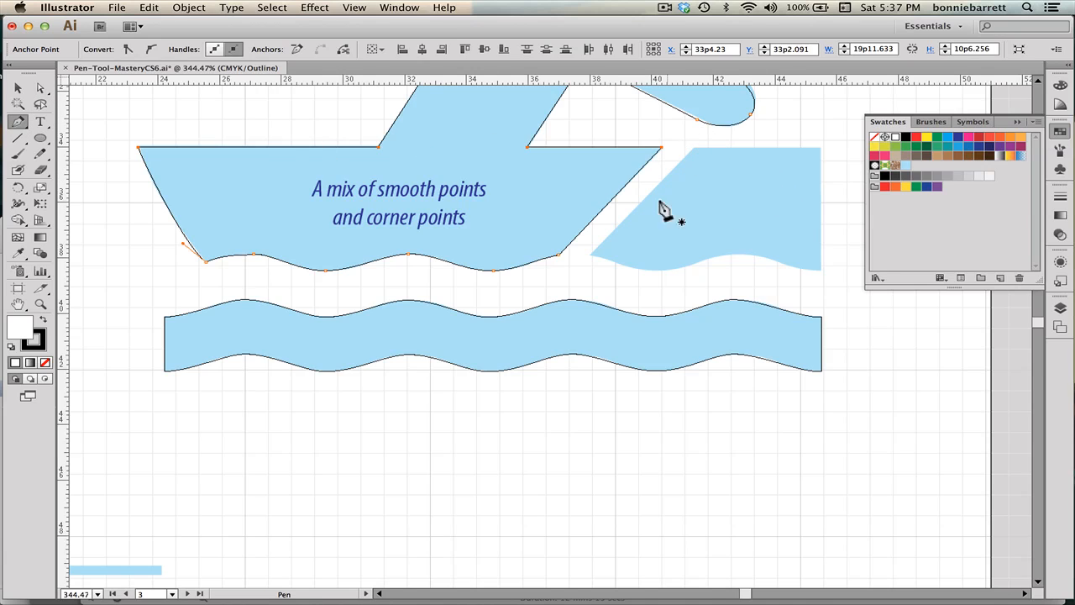
left_click(590, 254)
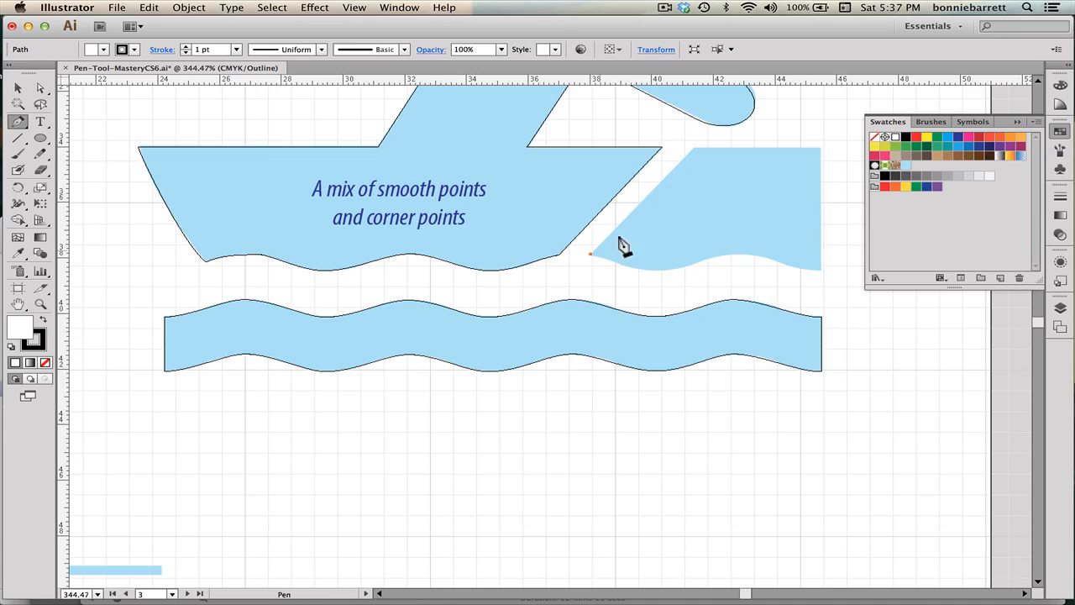
left_click(695, 149)
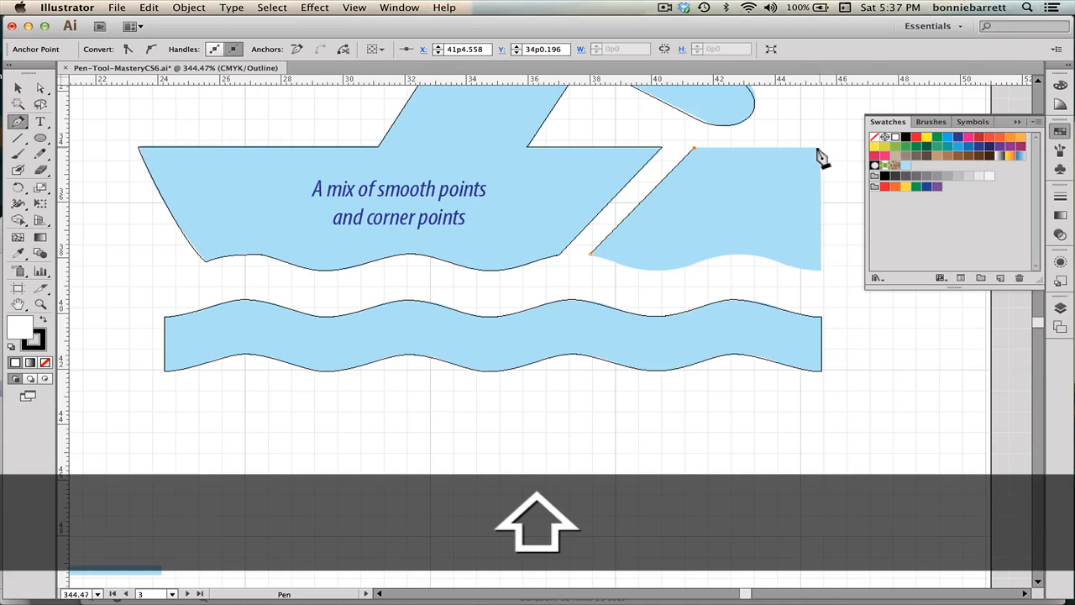
left_click(820, 149, "shift")
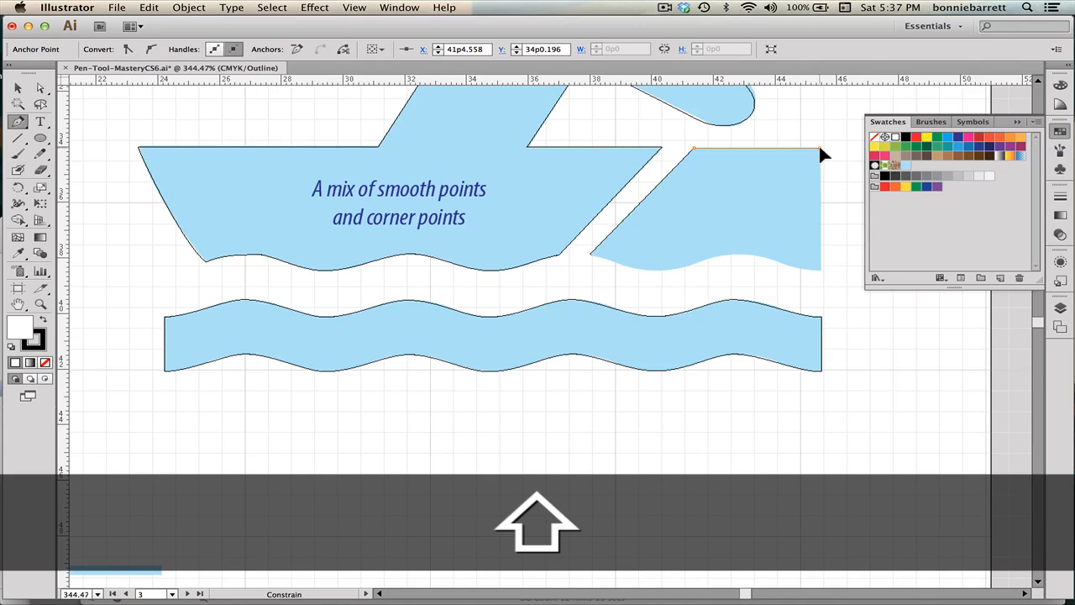
left_click(819, 271)
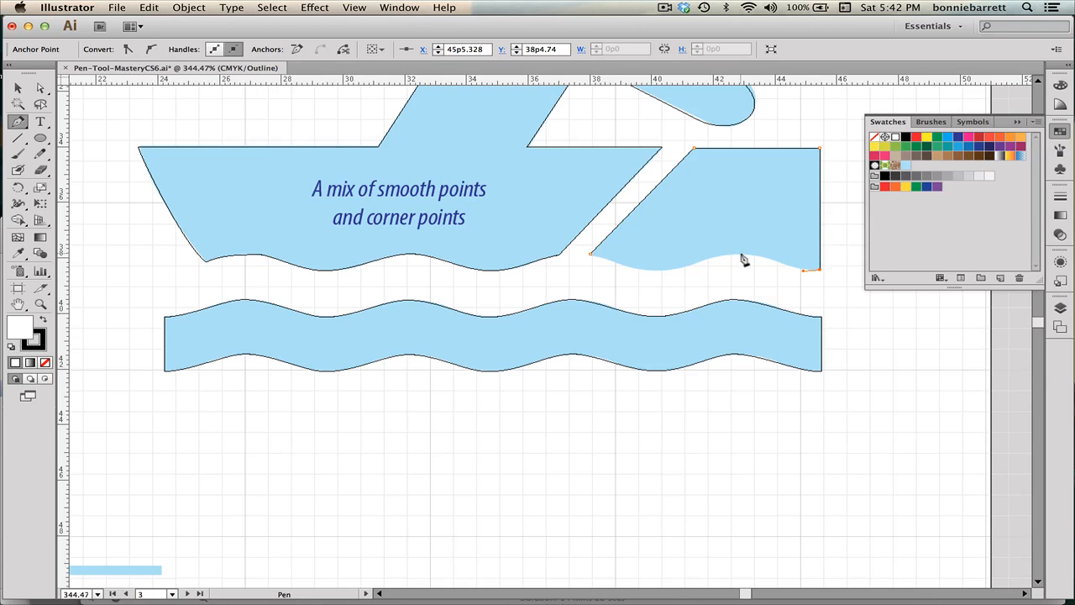
left_click_drag(740, 253, 720, 258)
left_click(662, 271)
left_click_drag(639, 270, 639, 271)
left_click(591, 257)
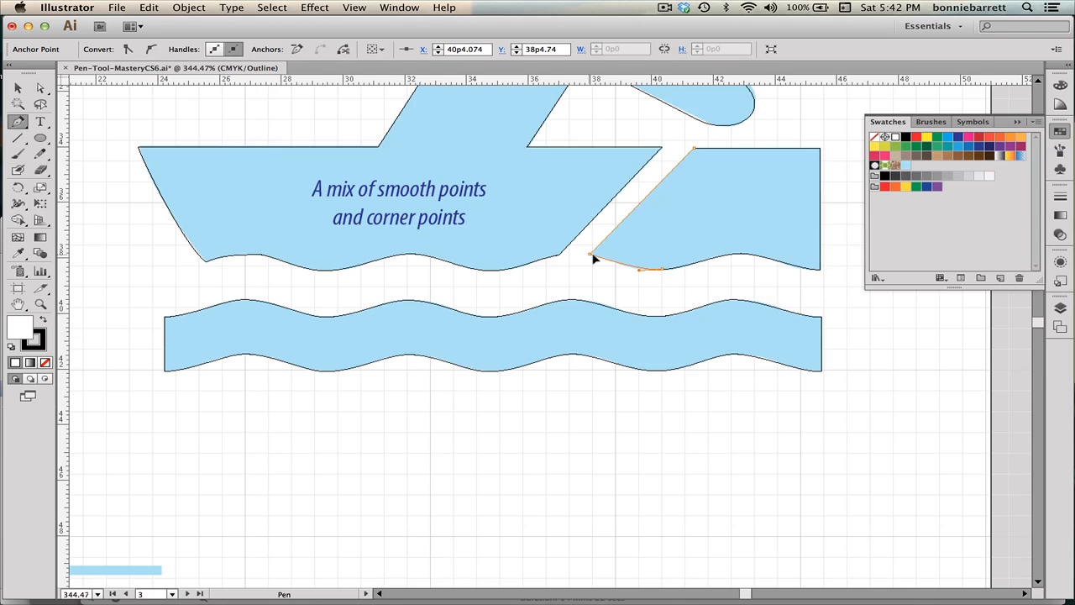
left_click_drag(595, 256, 575, 255)
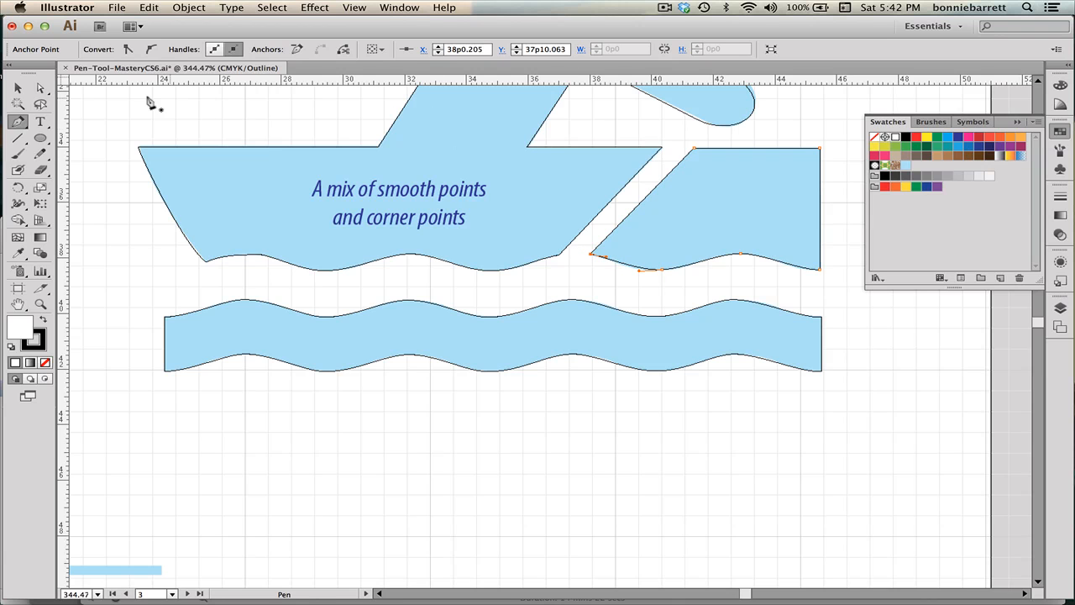
key("super+0")
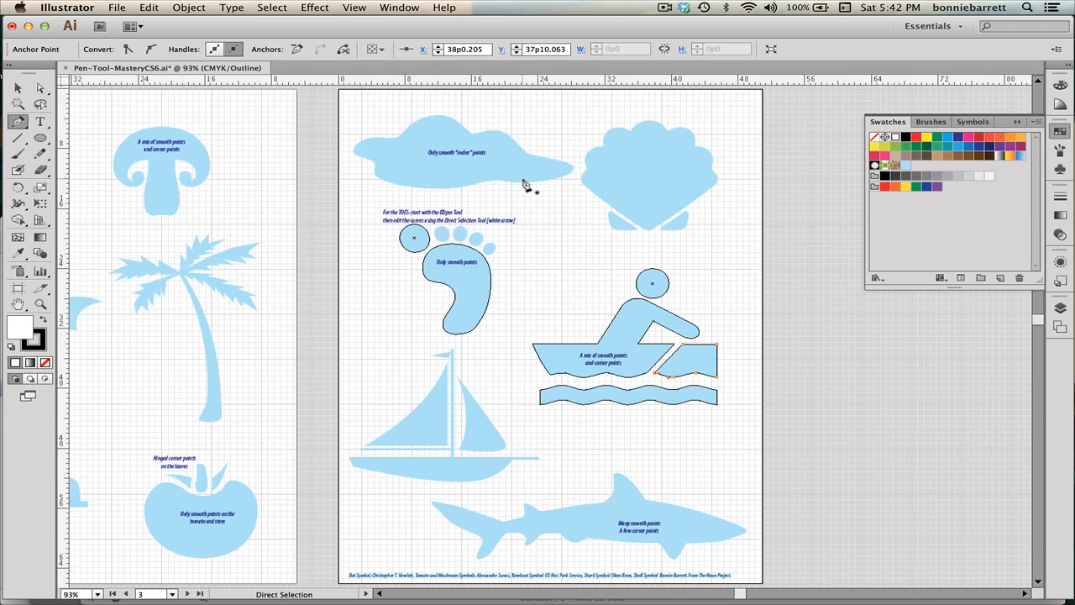